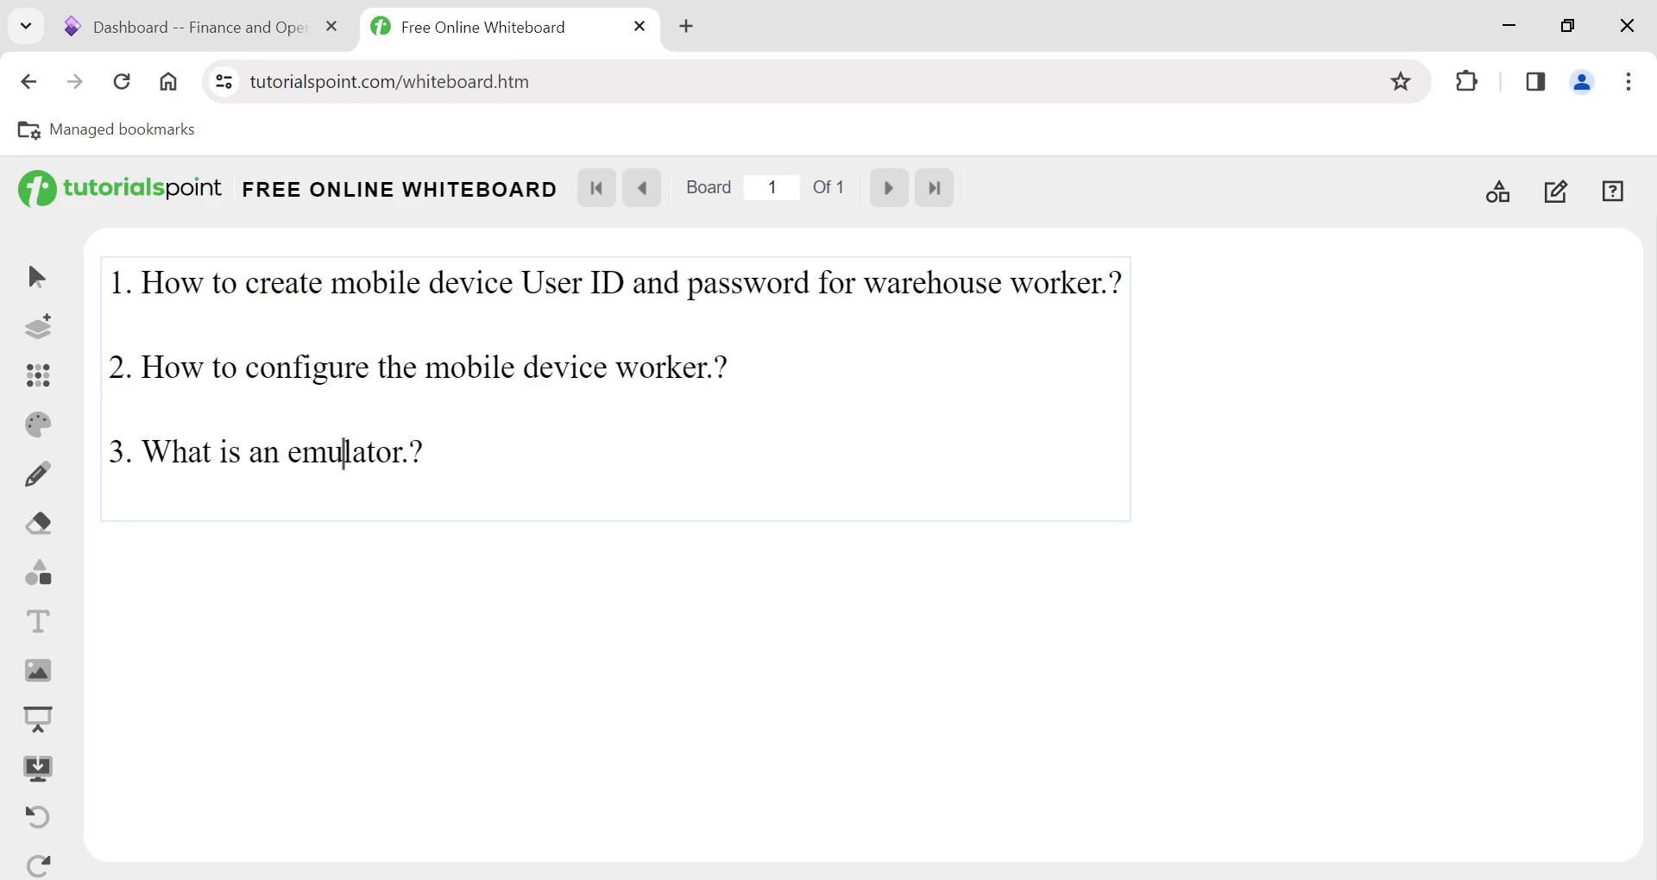
{"action": "left_click", "coordinate": [142, 284]}
{"action": "key", "text": "shift+Right"}
{"action": "key", "text": "shift+Right"}
{"action": "key", "text": "shift+Right"}
{"action": "key", "text": "shift+Right"}
{"action": "key", "text": "shift+Right"}
{"action": "key", "text": "shift+Right"}
{"action": "key", "text": "shift+Right"}
{"action": "key", "text": "shift+Right"}
{"action": "key", "text": "shift+Right"}
{"action": "key", "text": "shift+Right"}
{"action": "key", "text": "shift+Right"}
{"action": "key", "text": "shift+Right"}
{"action": "key", "text": "shift+Right"}
{"action": "key", "text": "shift+Right"}
{"action": "key", "text": "shift+Right"}
{"action": "key", "text": "shift+Right"}
{"action": "key", "text": "shift+Right"}
{"action": "key", "text": "shift+Right"}
{"action": "key", "text": "shift+Right"}
{"action": "key", "text": "shift+Right"}
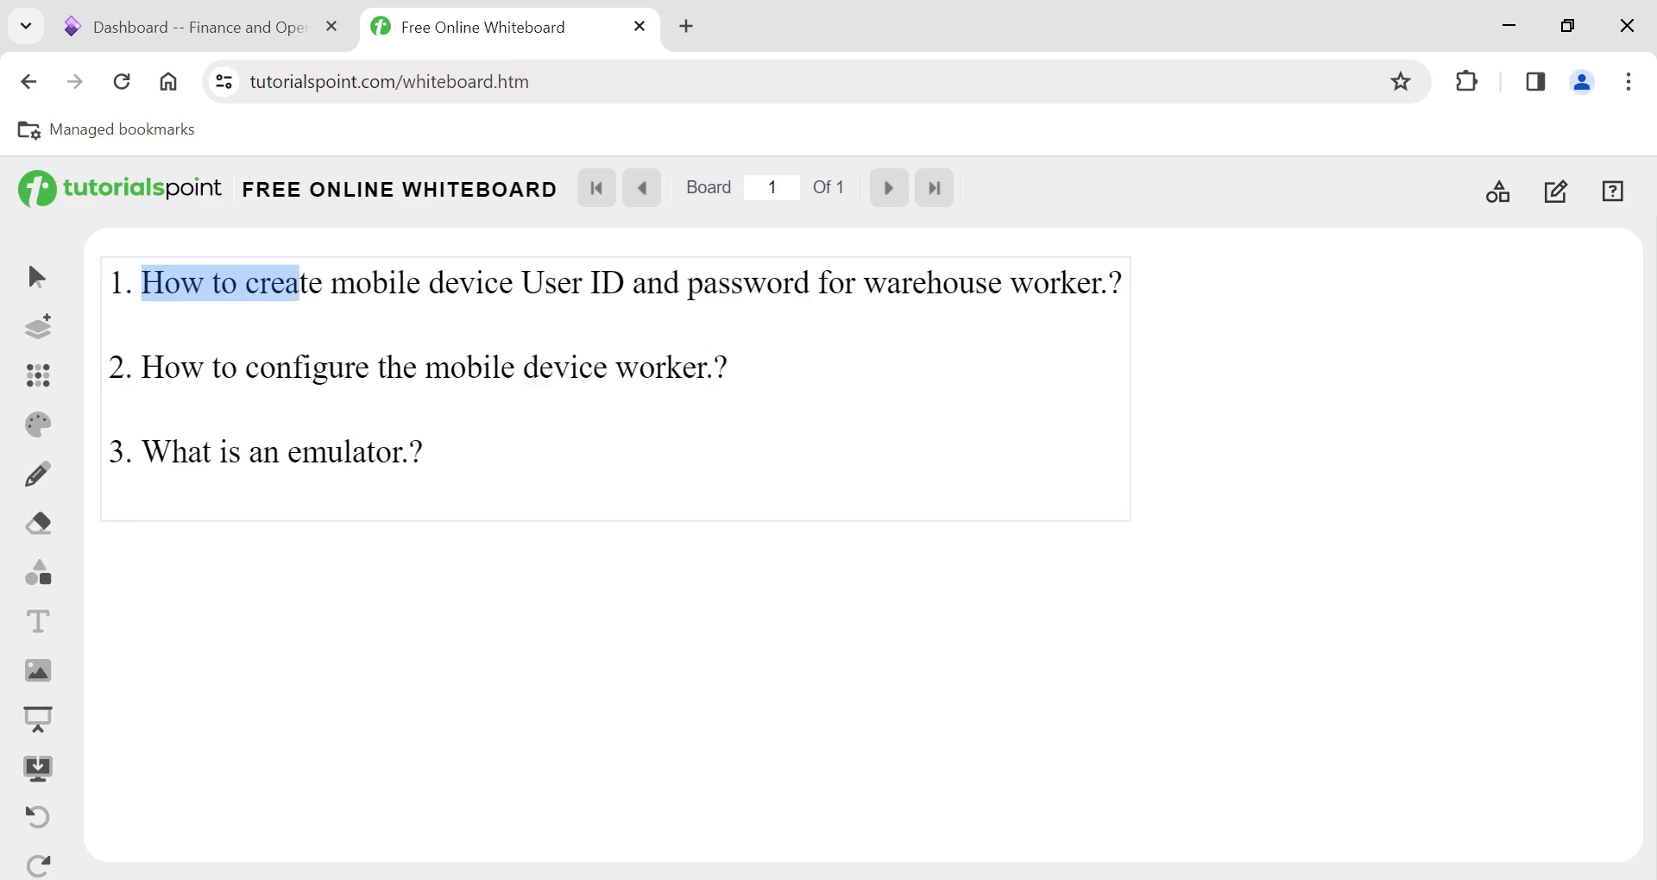
{"action": "key", "text": "shift+Right"}
{"action": "key", "text": "shift+Right"}
{"action": "key", "text": "shift+Right"}
{"action": "key", "text": "shift+Right"}
{"action": "key", "text": "shift+Right"}
{"action": "key", "text": "shift+Right"}
{"action": "key", "text": "shift+Right"}
{"action": "key", "text": "shift+Right"}
{"action": "key", "text": "shift+Right"}
{"action": "key", "text": "shift+Right"}
{"action": "key", "text": "shift+Right"}
{"action": "key", "text": "shift+Right"}
{"action": "key", "text": "shift+Right"}
{"action": "key", "text": "shift+Right"}
{"action": "key", "text": "shift+Right"}
{"action": "key", "text": "shift+Right"}
{"action": "key", "text": "shift+Right"}
{"action": "key", "text": "shift+Right"}
{"action": "key", "text": "shift+Right"}
{"action": "key", "text": "shift+Right"}
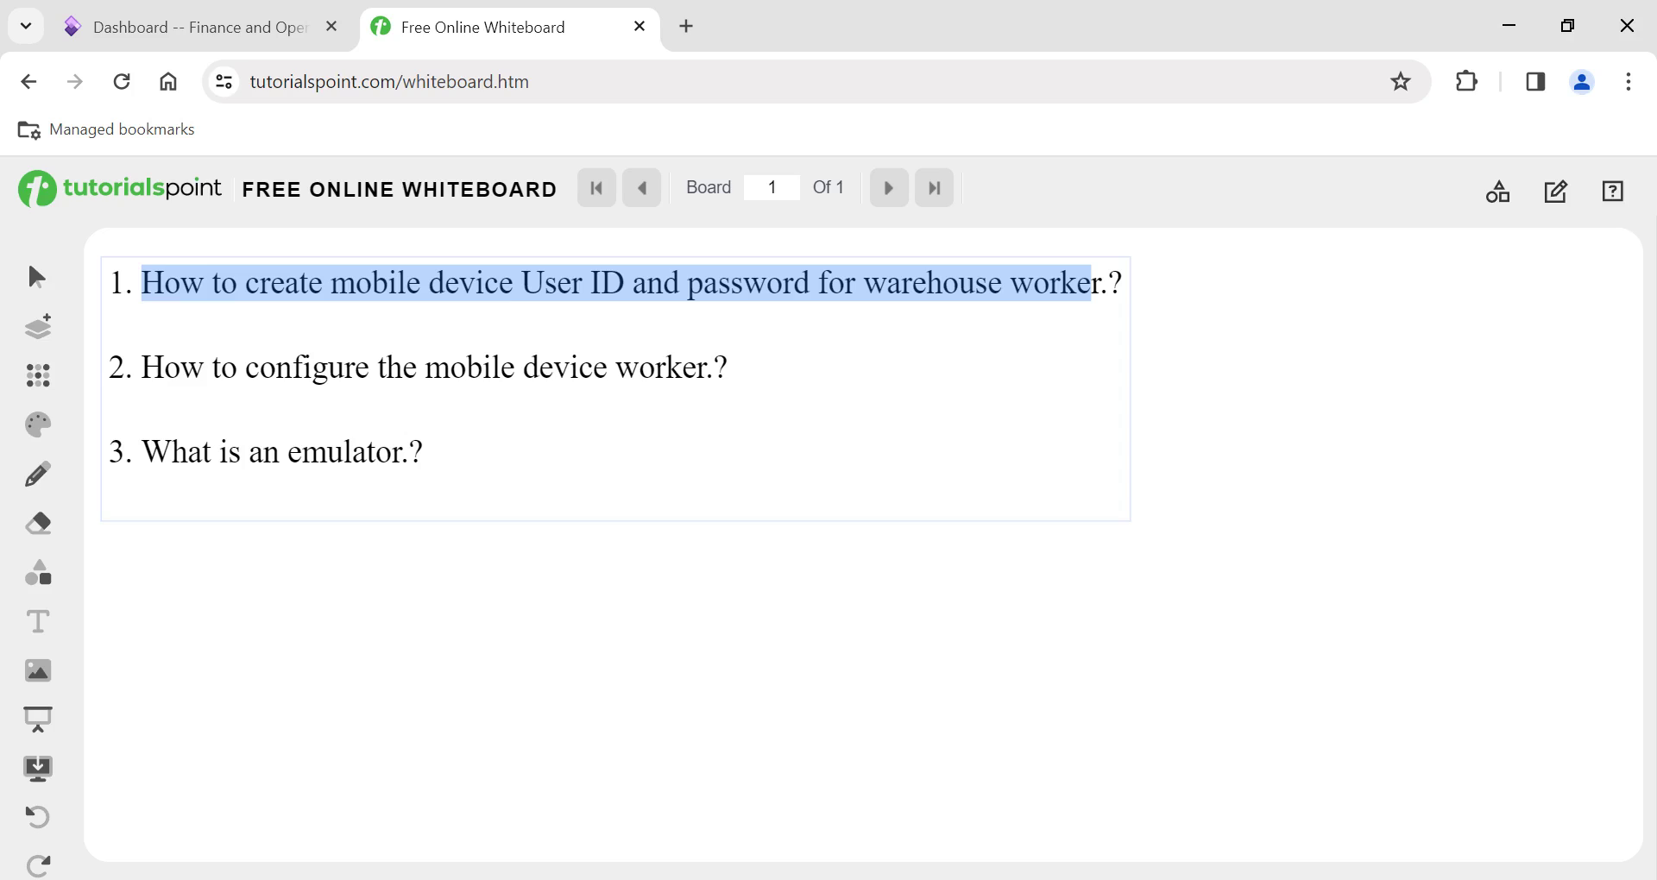
{"action": "key", "text": "Down"}
{"action": "key", "text": "shift+Right"}
{"action": "key", "text": "shift+Right"}
{"action": "key", "text": "shift+Right"}
{"action": "key", "text": "shift+Right"}
{"action": "key", "text": "shift+Right"}
{"action": "key", "text": "shift+Right"}
{"action": "key", "text": "shift+Right"}
{"action": "key", "text": "shift+Right"}
{"action": "key", "text": "shift+Right"}
{"action": "key", "text": "shift+Right"}
{"action": "key", "text": "shift+Right"}
{"action": "key", "text": "shift+Right"}
{"action": "key", "text": "shift+Right"}
{"action": "key", "text": "shift+Right"}
{"action": "key", "text": "shift+Right"}
{"action": "key", "text": "shift+Right"}
{"action": "key", "text": "shift+Right"}
{"action": "key", "text": "shift+Right"}
{"action": "key", "text": "shift+Right"}
{"action": "key", "text": "shift+Right"}
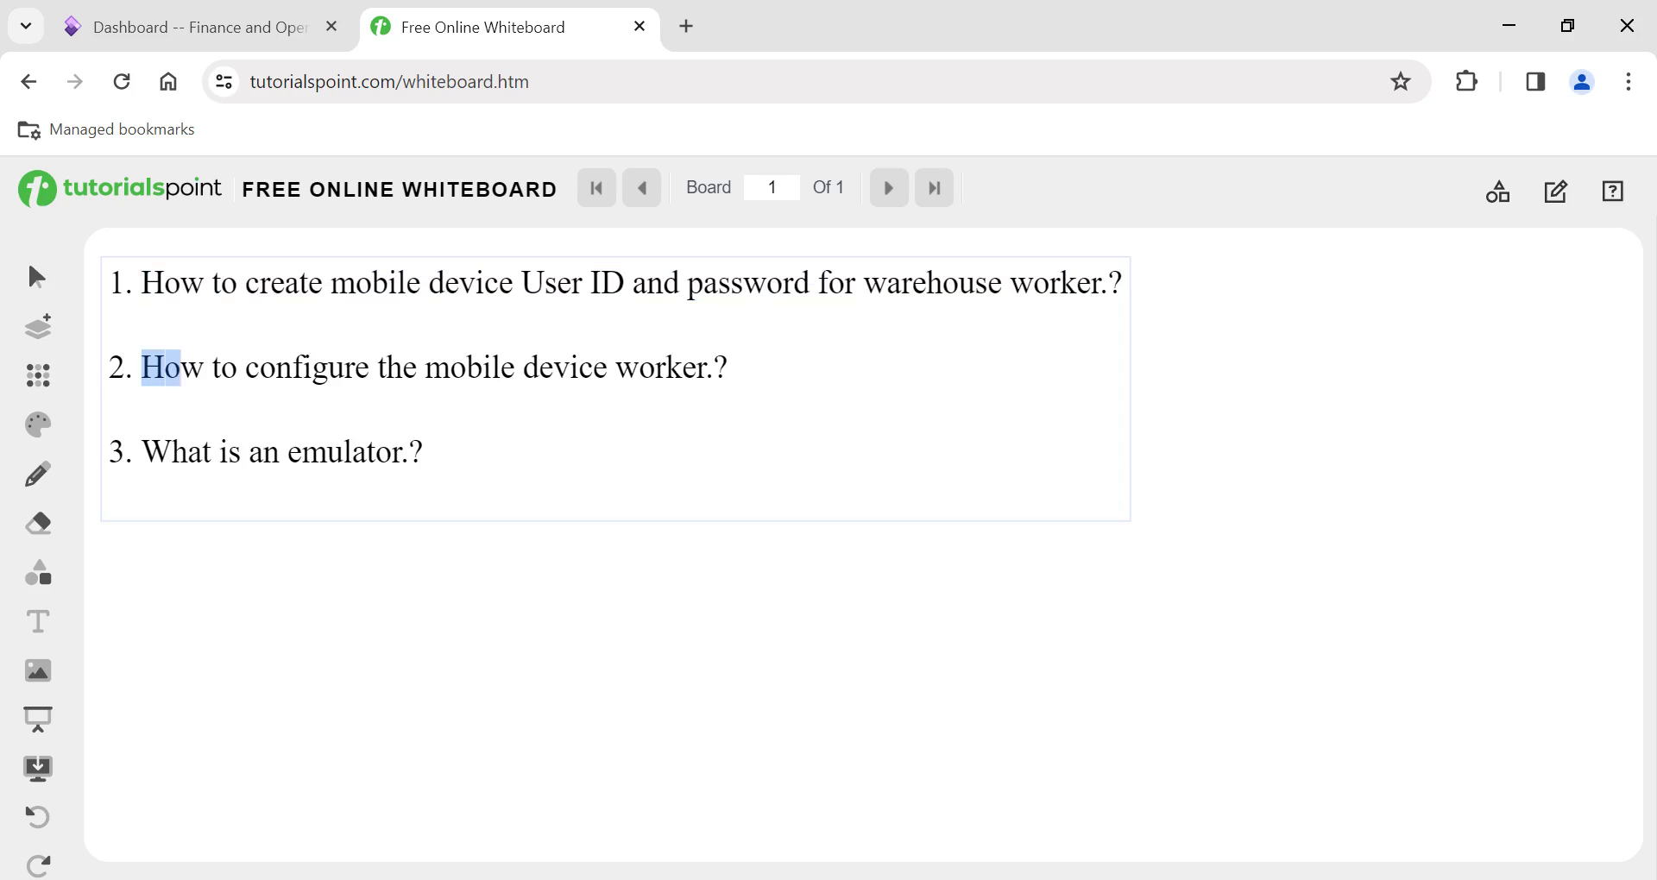
{"action": "key", "text": "shift+Right"}
{"action": "key", "text": "shift+Right"}
{"action": "key", "text": "shift+Right"}
{"action": "key", "text": "shift+Right"}
{"action": "key", "text": "shift+Right"}
{"action": "key", "text": "shift+Right"}
{"action": "key", "text": "shift+Right"}
{"action": "key", "text": "shift+Right"}
{"action": "key", "text": "shift+Right"}
{"action": "key", "text": "shift+Right"}
{"action": "key", "text": "shift+Right"}
{"action": "key", "text": "shift+Right"}
{"action": "key", "text": "shift+Right"}
{"action": "key", "text": "shift+Right"}
{"action": "key", "text": "shift+Right"}
{"action": "key", "text": "shift+Right"}
{"action": "key", "text": "shift+Right"}
{"action": "key", "text": "shift+Right"}
{"action": "key", "text": "shift+Right"}
{"action": "key", "text": "shift+Right"}
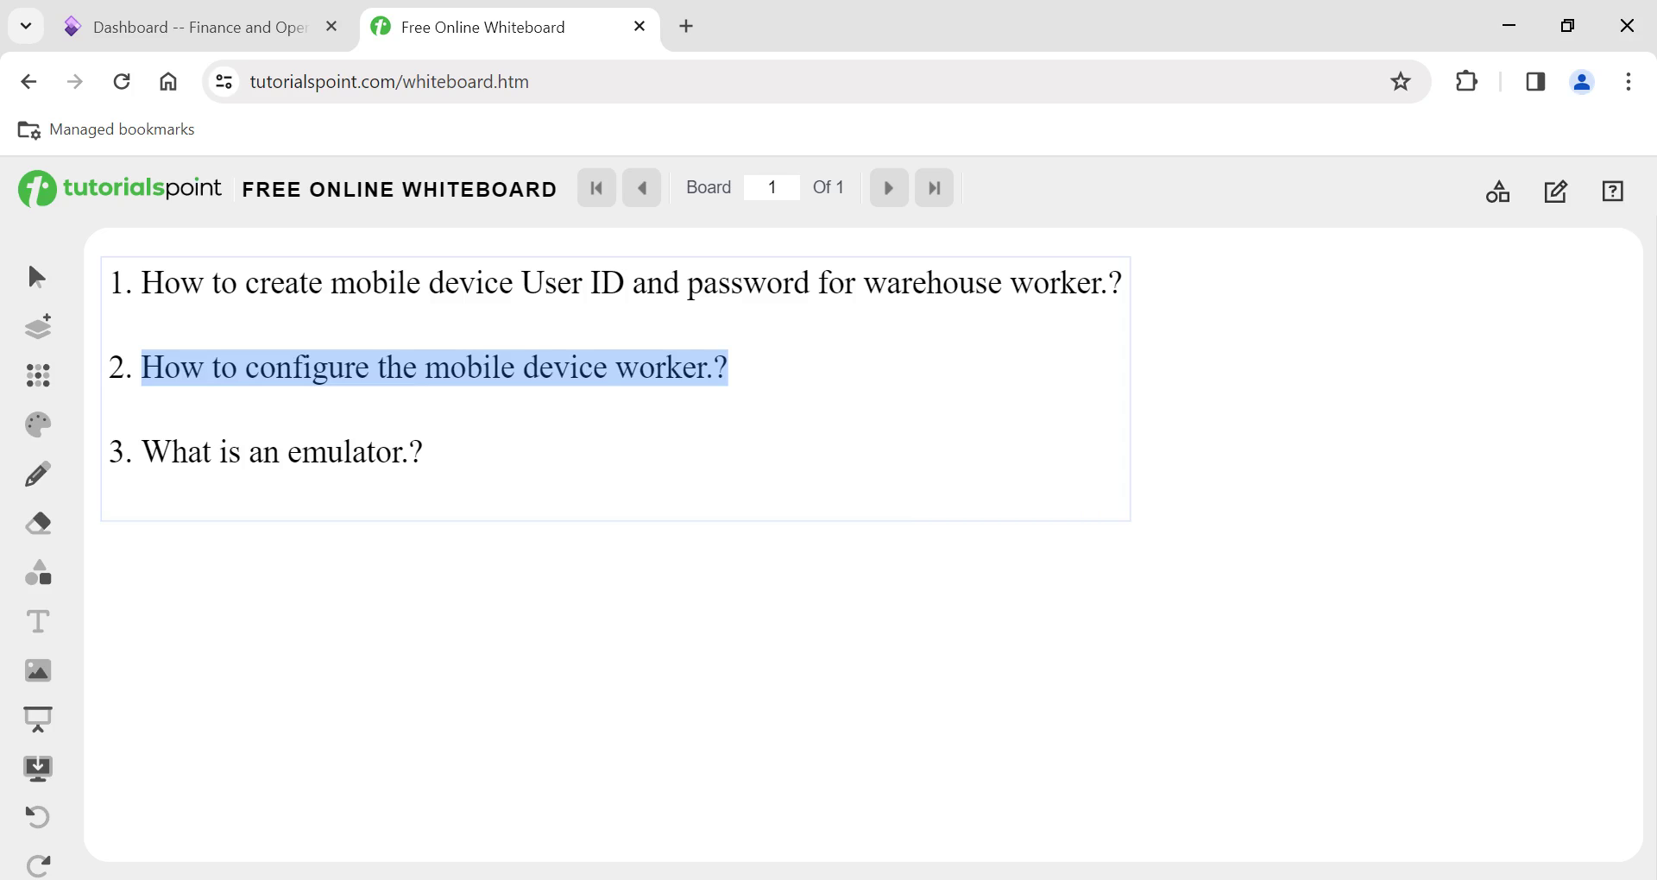
{"action": "left_click_drag", "start_coordinate": [142, 453], "coordinate": [423, 452]}
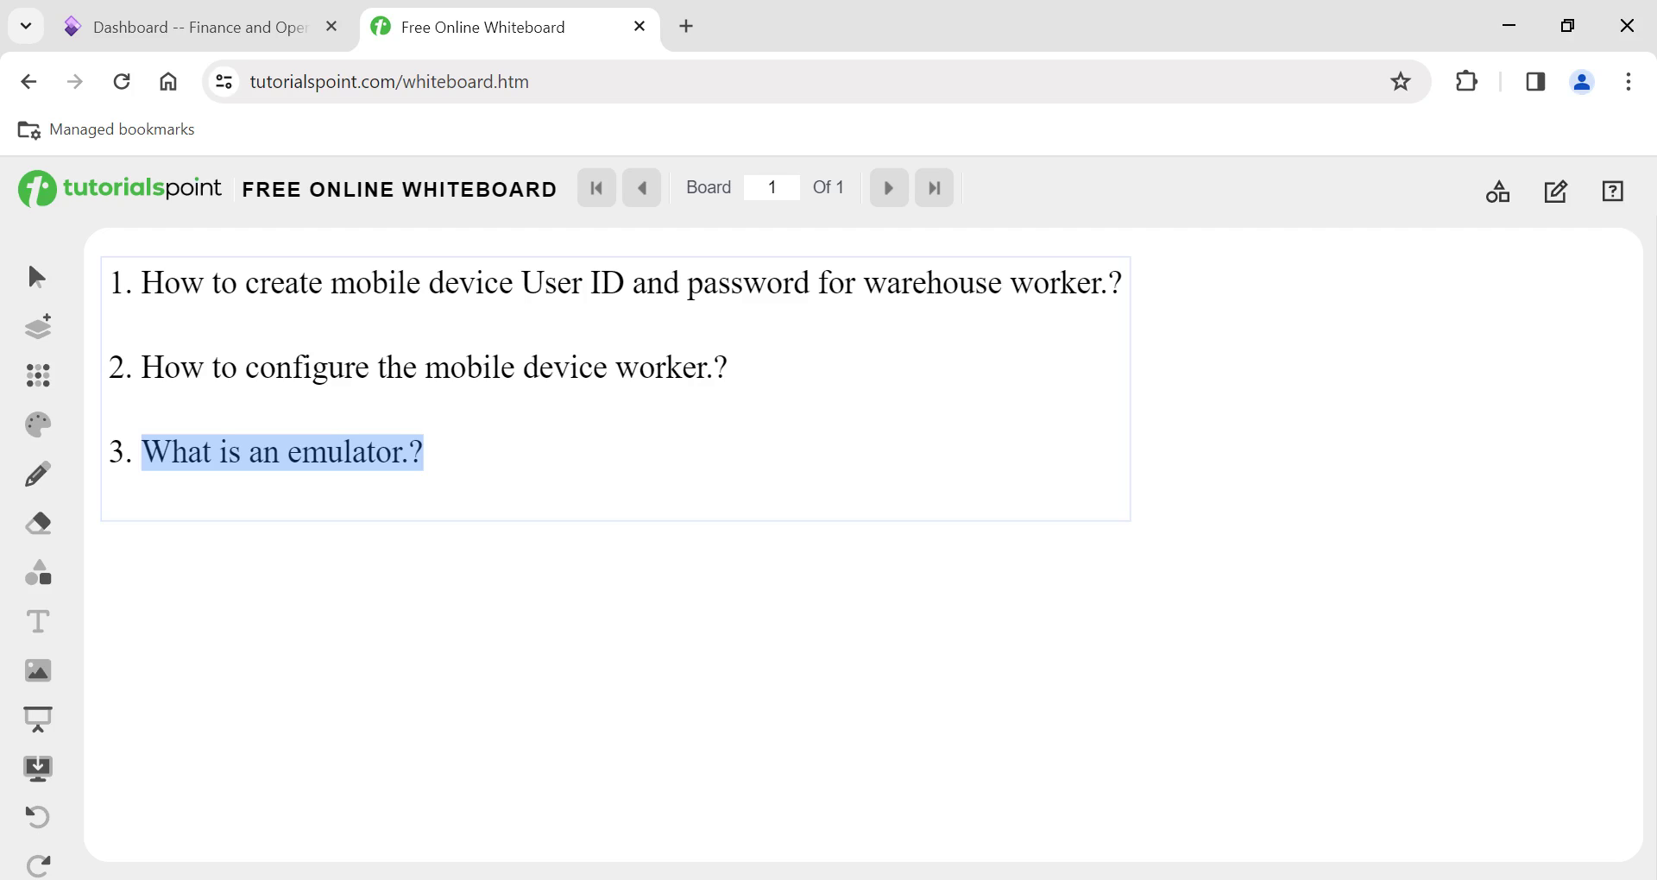
{"action": "left_click", "coordinate": [344, 453]}
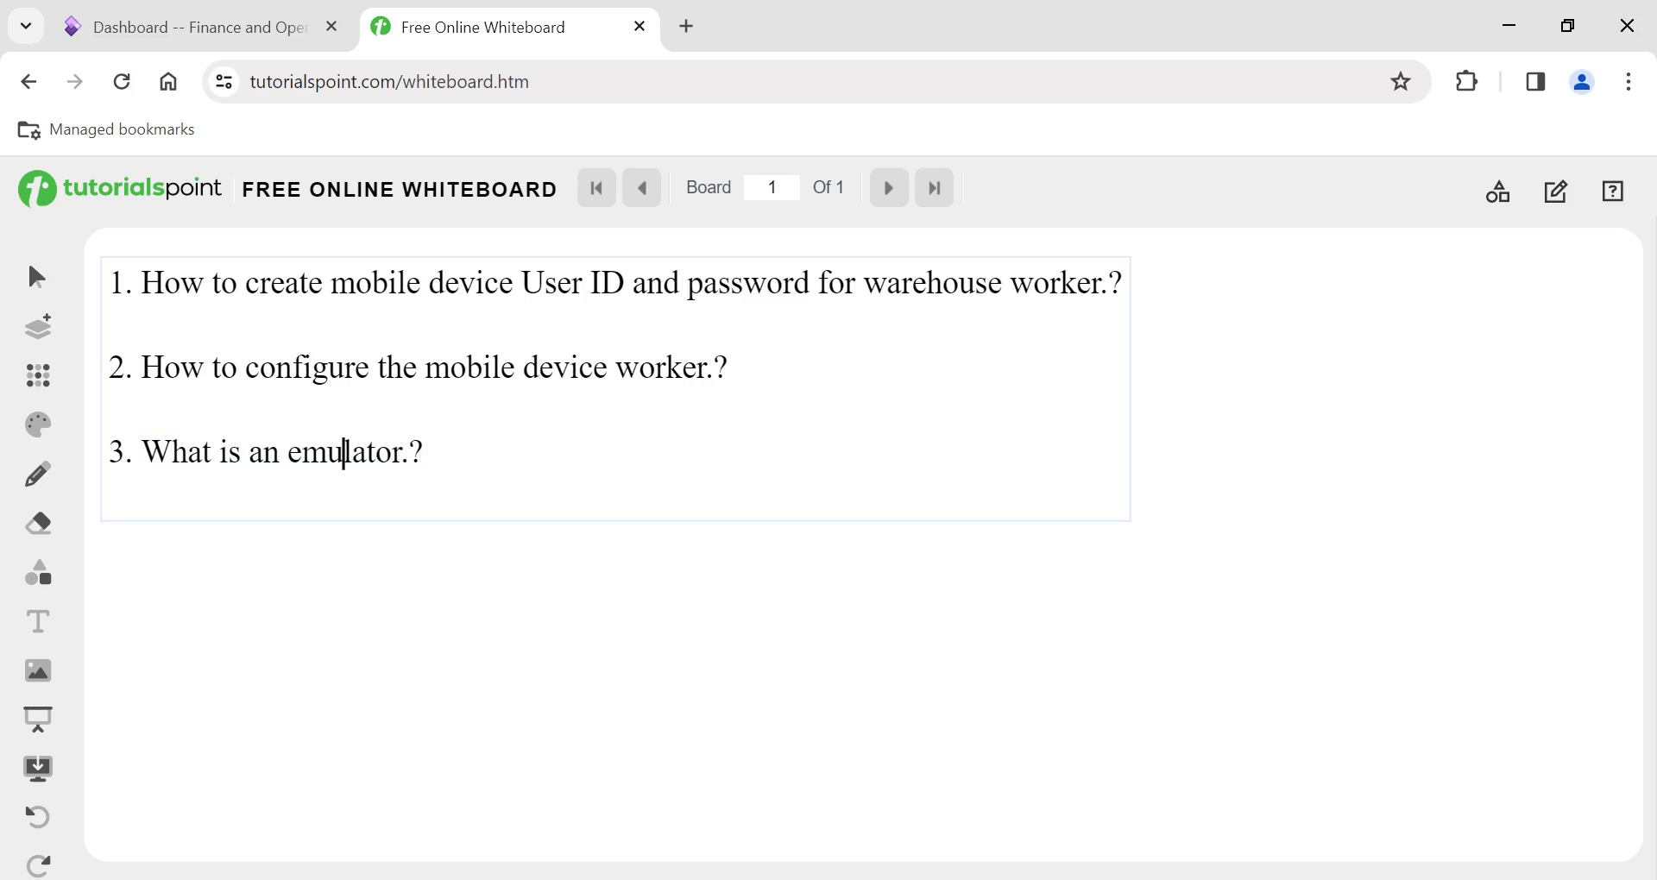
{"action": "left_click_drag", "start_coordinate": [143, 283], "coordinate": [989, 283]}
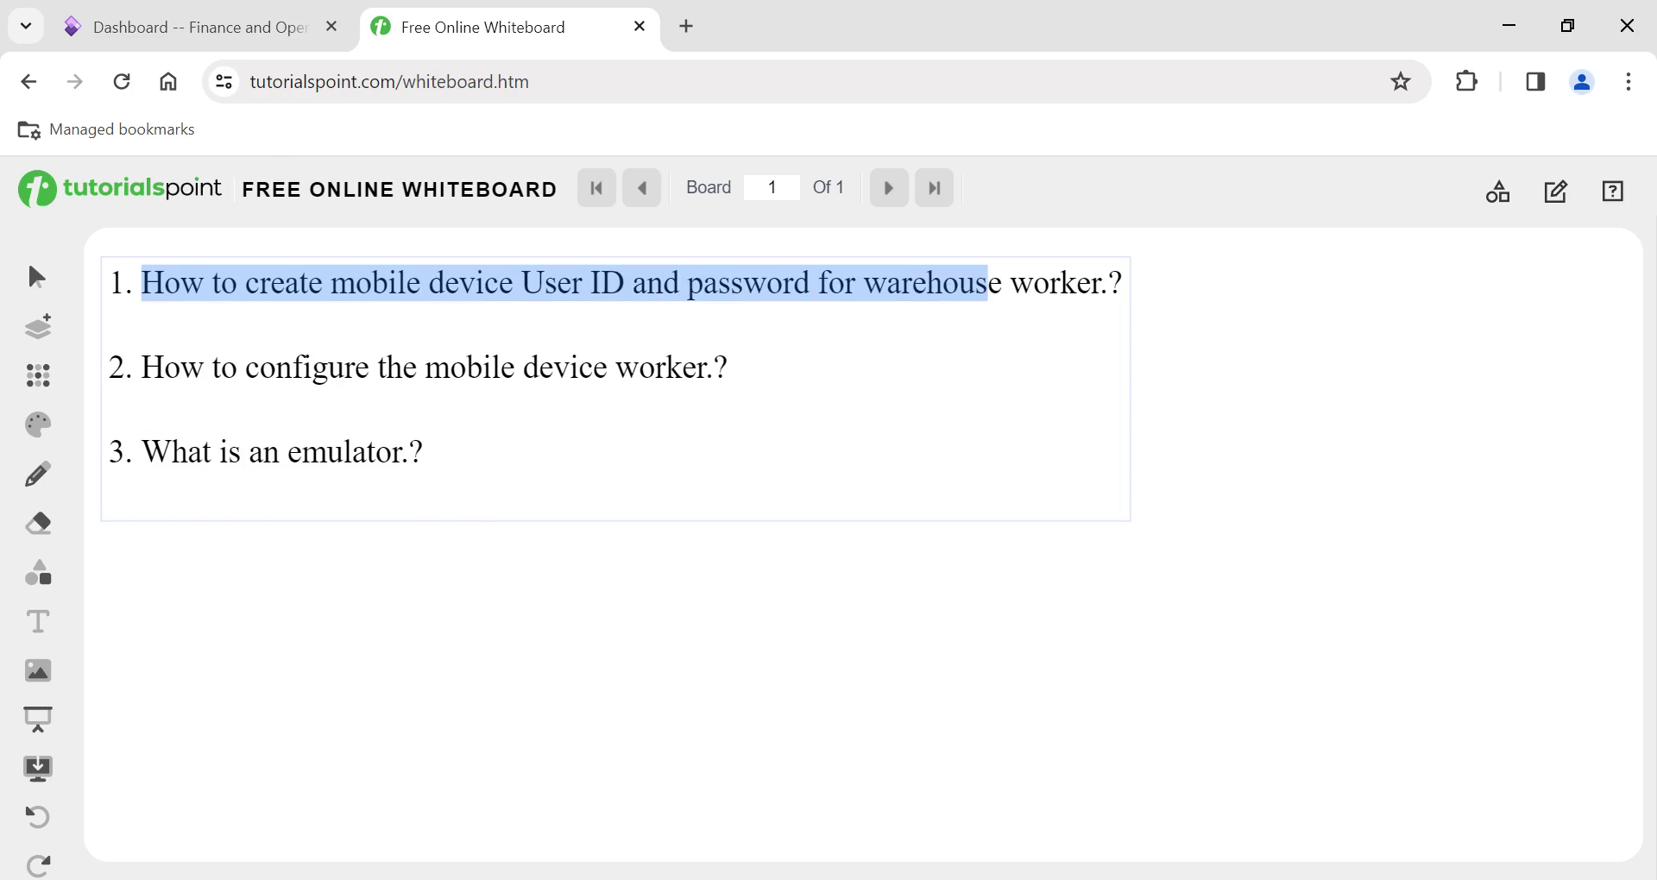
{"action": "left_click", "coordinate": [197, 21]}
Open Warehouse management > Setup > Worker, view an existing worker, and start a new work user record.
{"action": "left_click", "coordinate": [29, 423]}
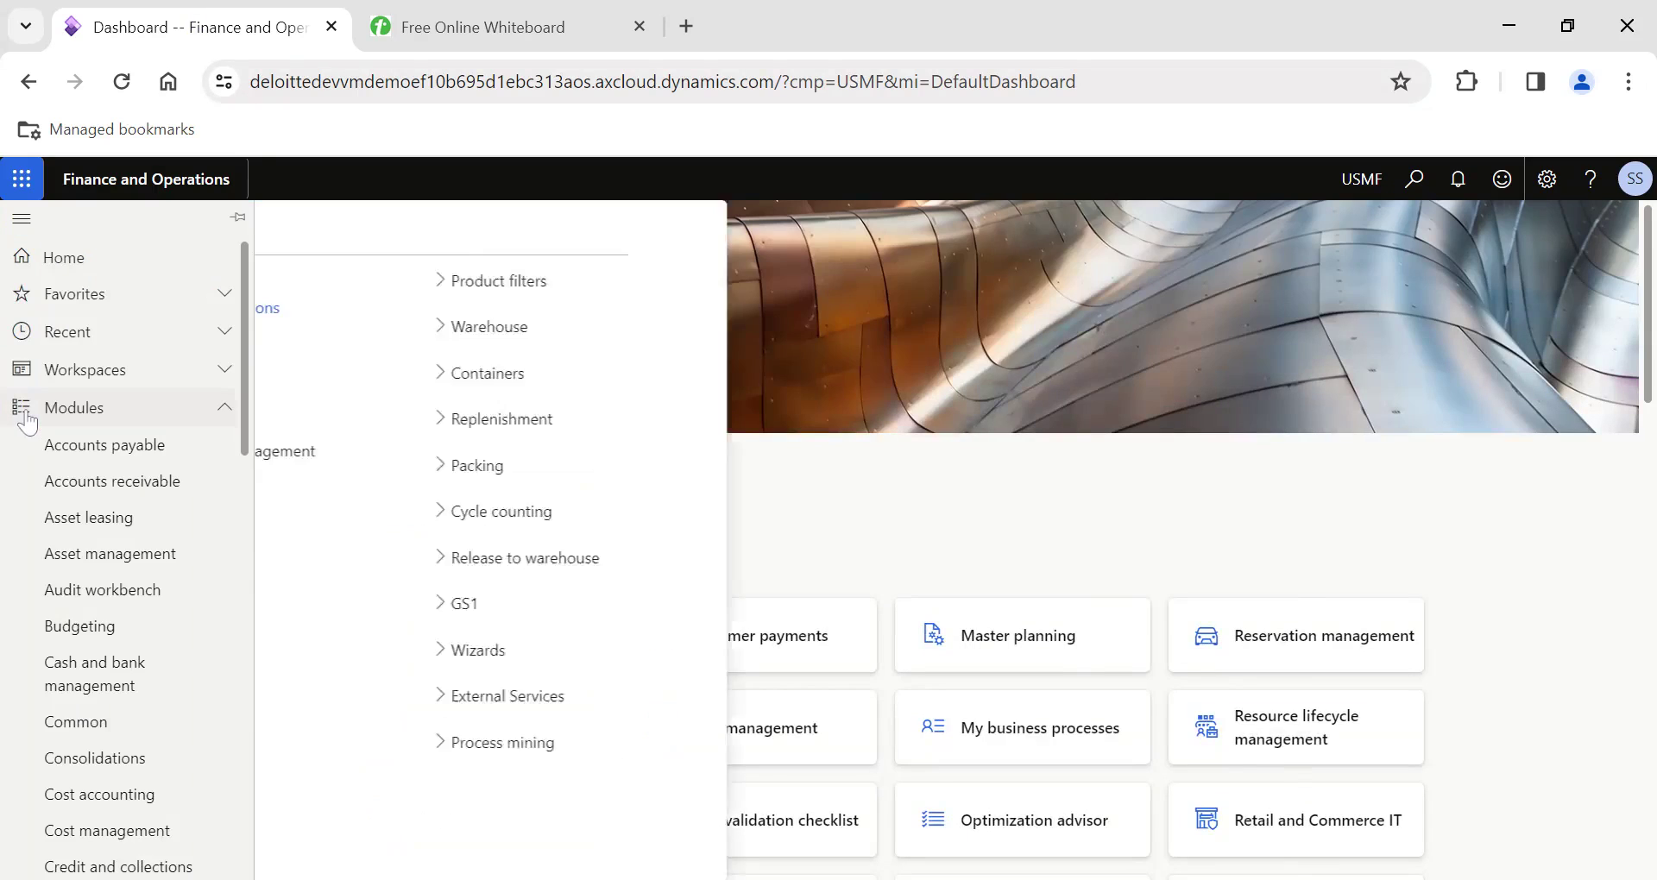
{"action": "scroll", "coordinate": [77, 626], "scroll_direction": "down", "scroll_amount": 10}
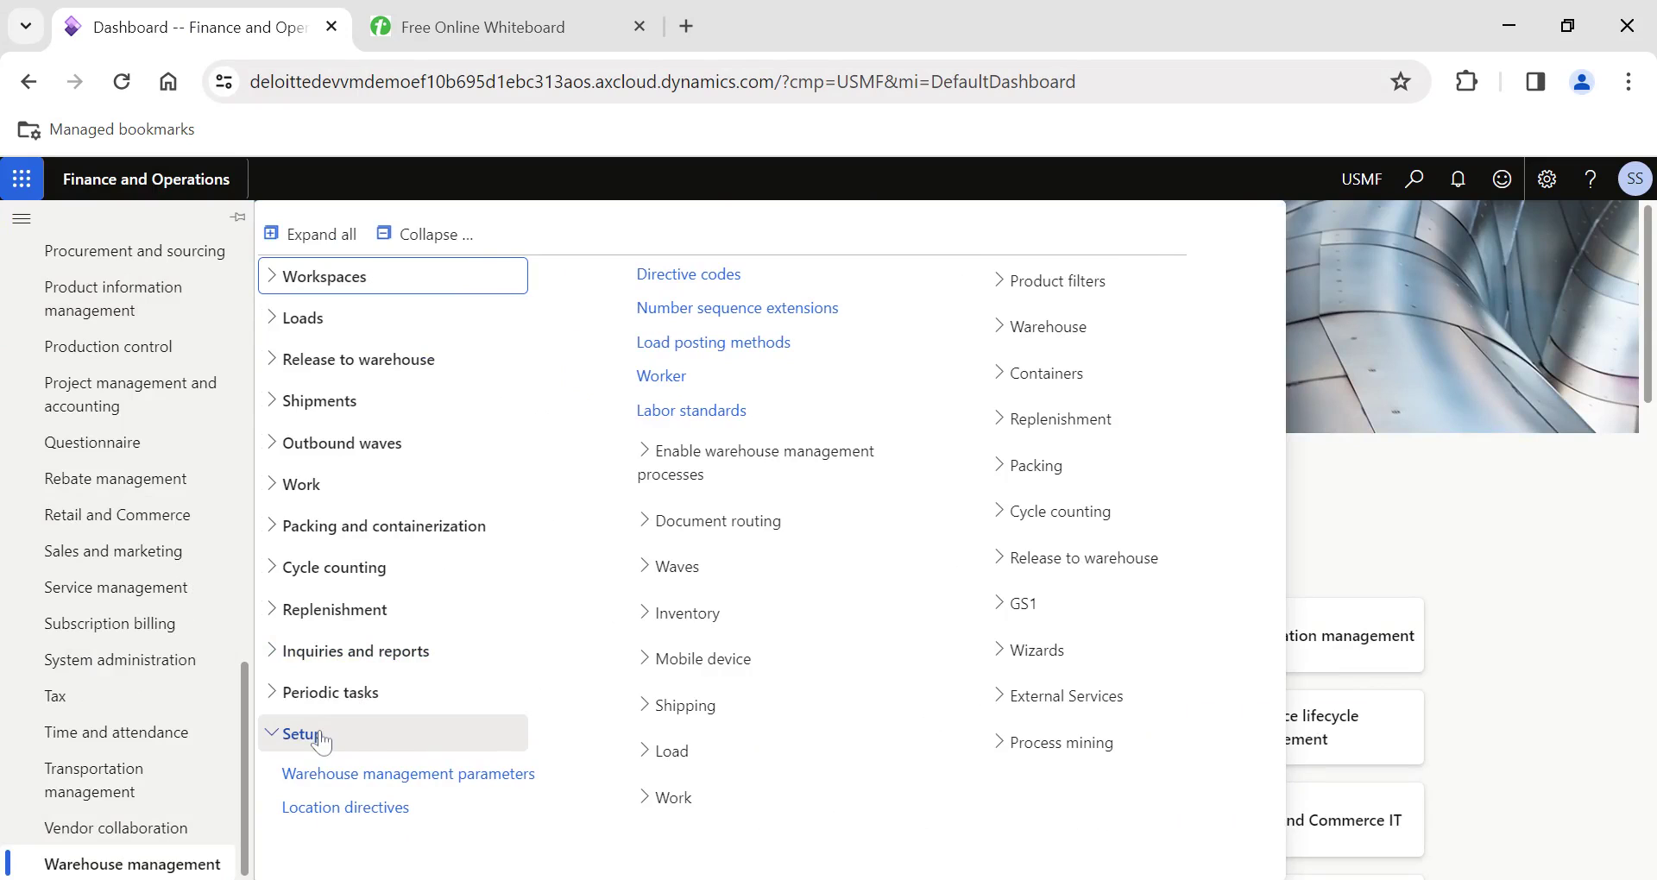
{"action": "left_click", "coordinate": [687, 382]}
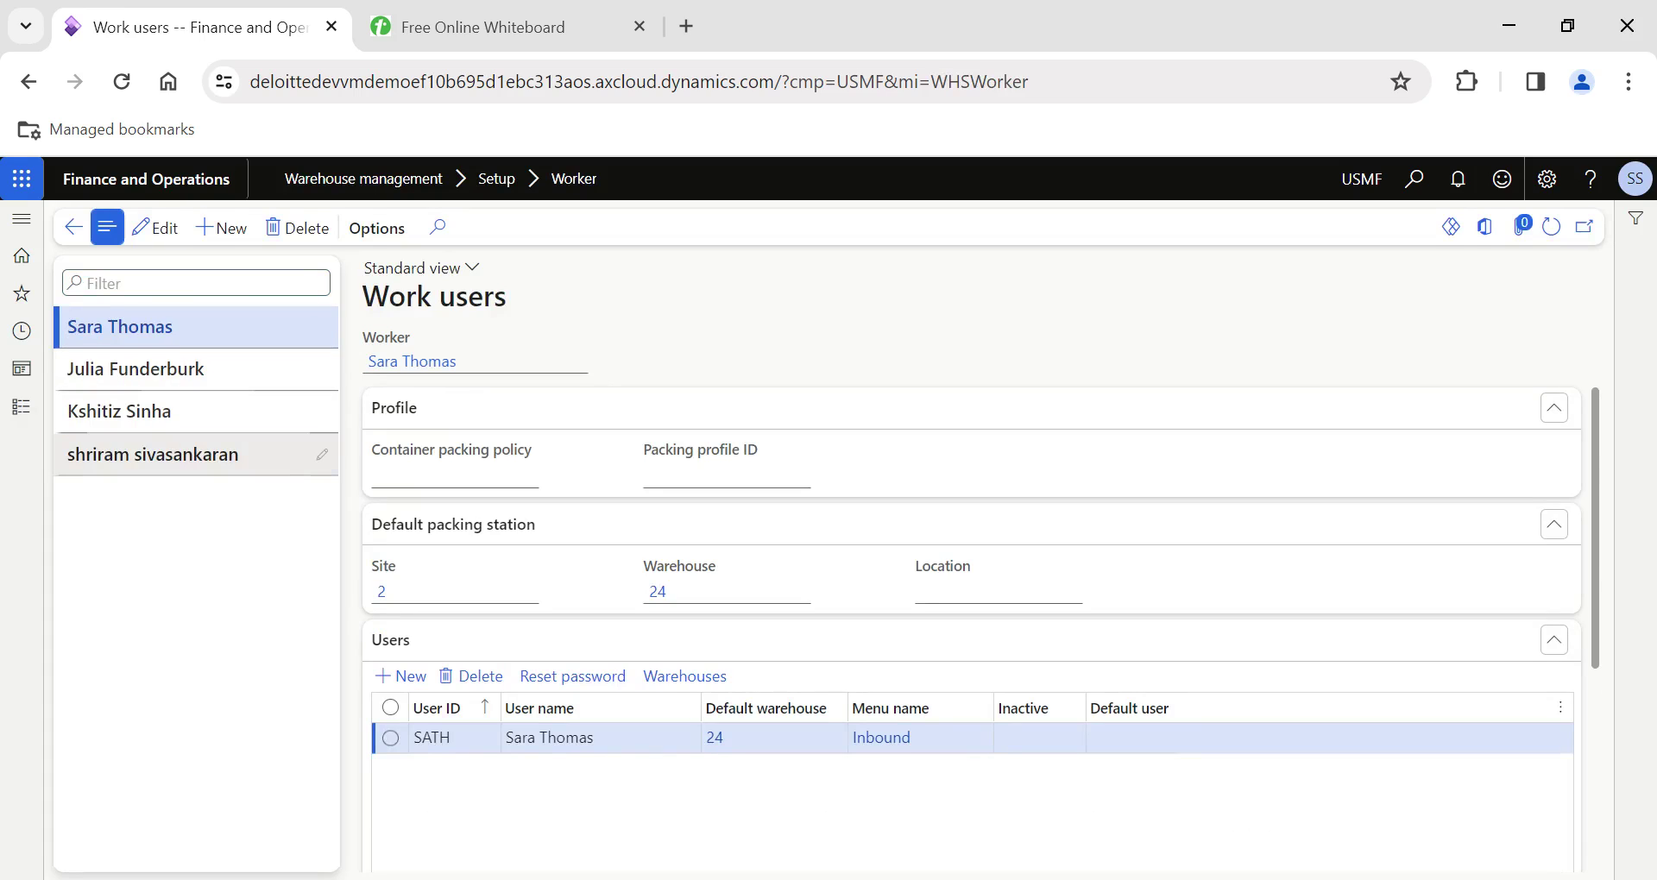
{"action": "left_click", "coordinate": [246, 455]}
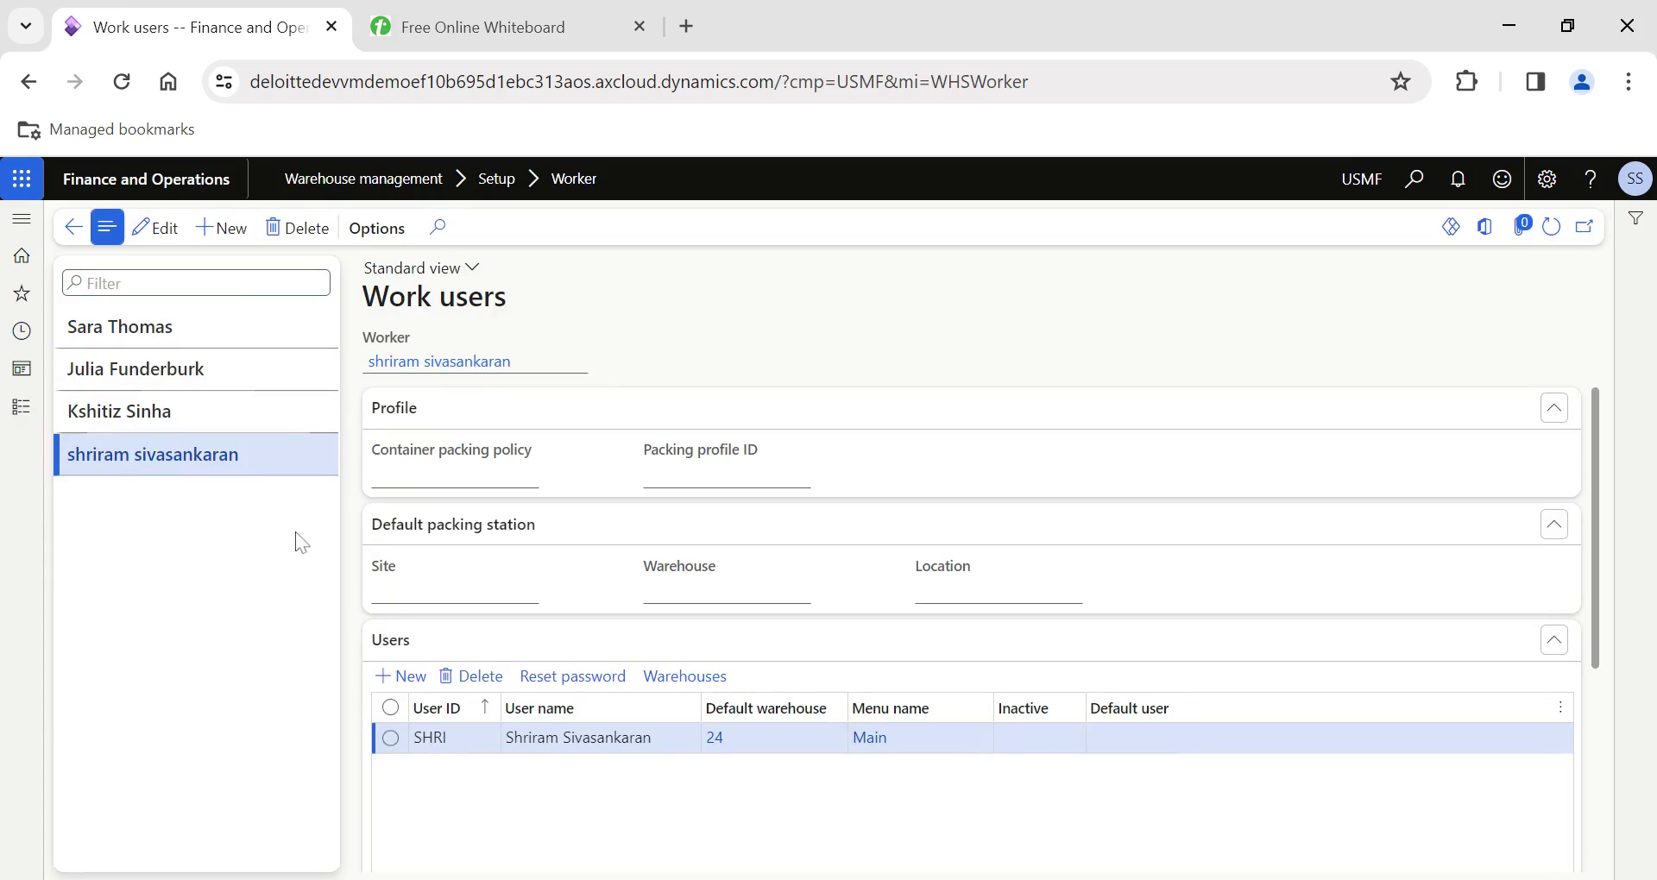
{"action": "left_click", "coordinate": [230, 247]}
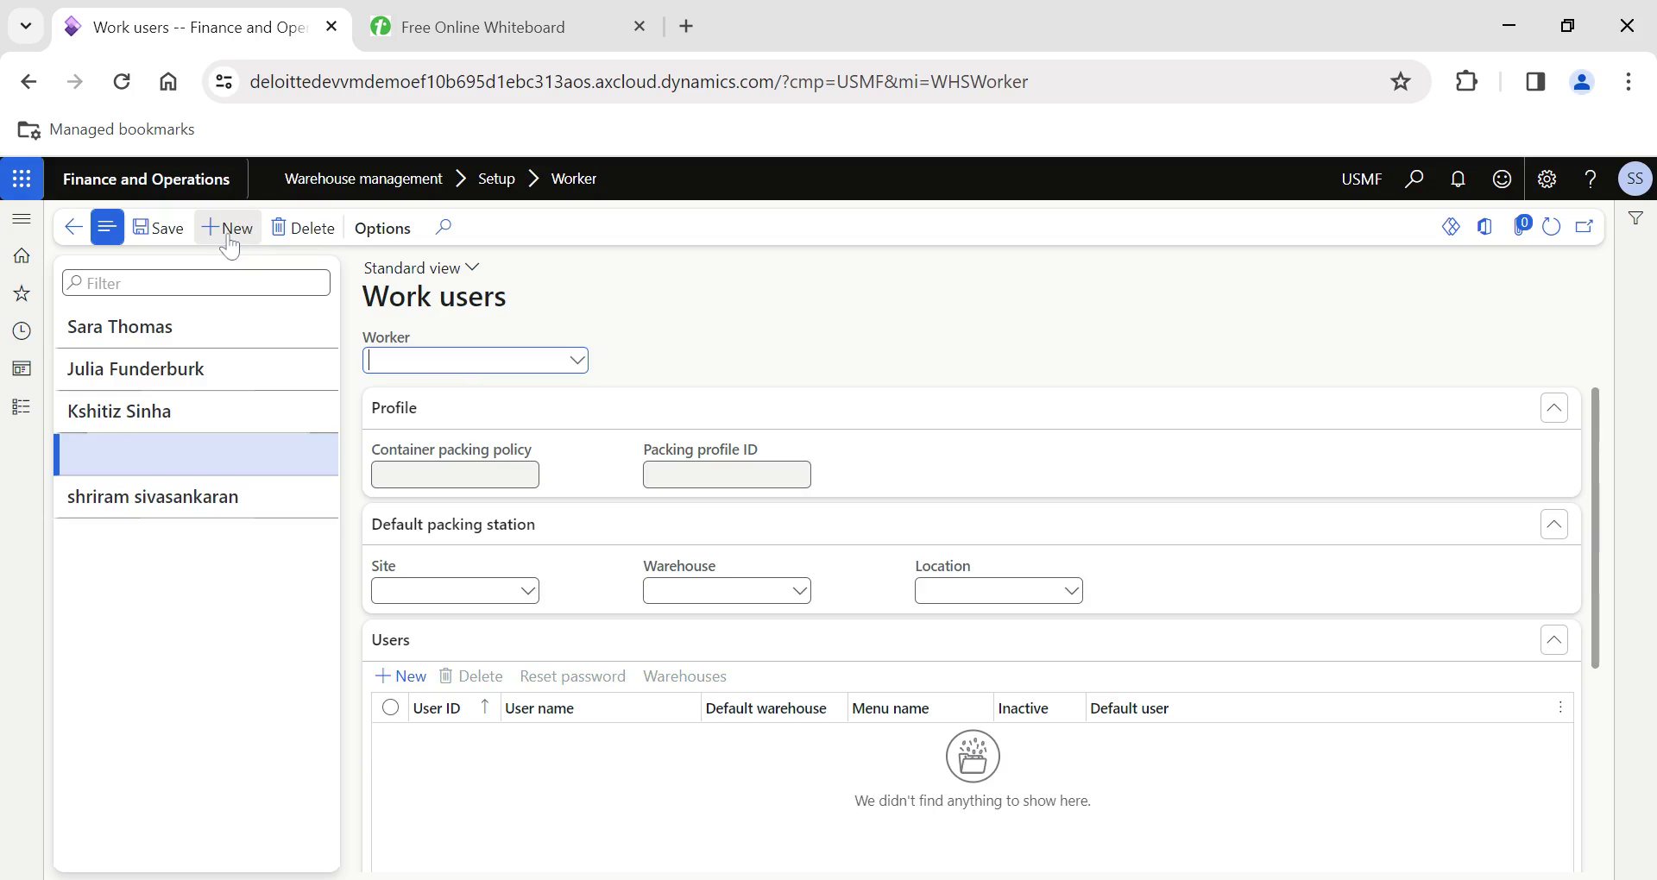
Browse the worker lookup and its filters, check the Human resources module pages, then close the menu.
{"action": "left_click", "coordinate": [577, 361]}
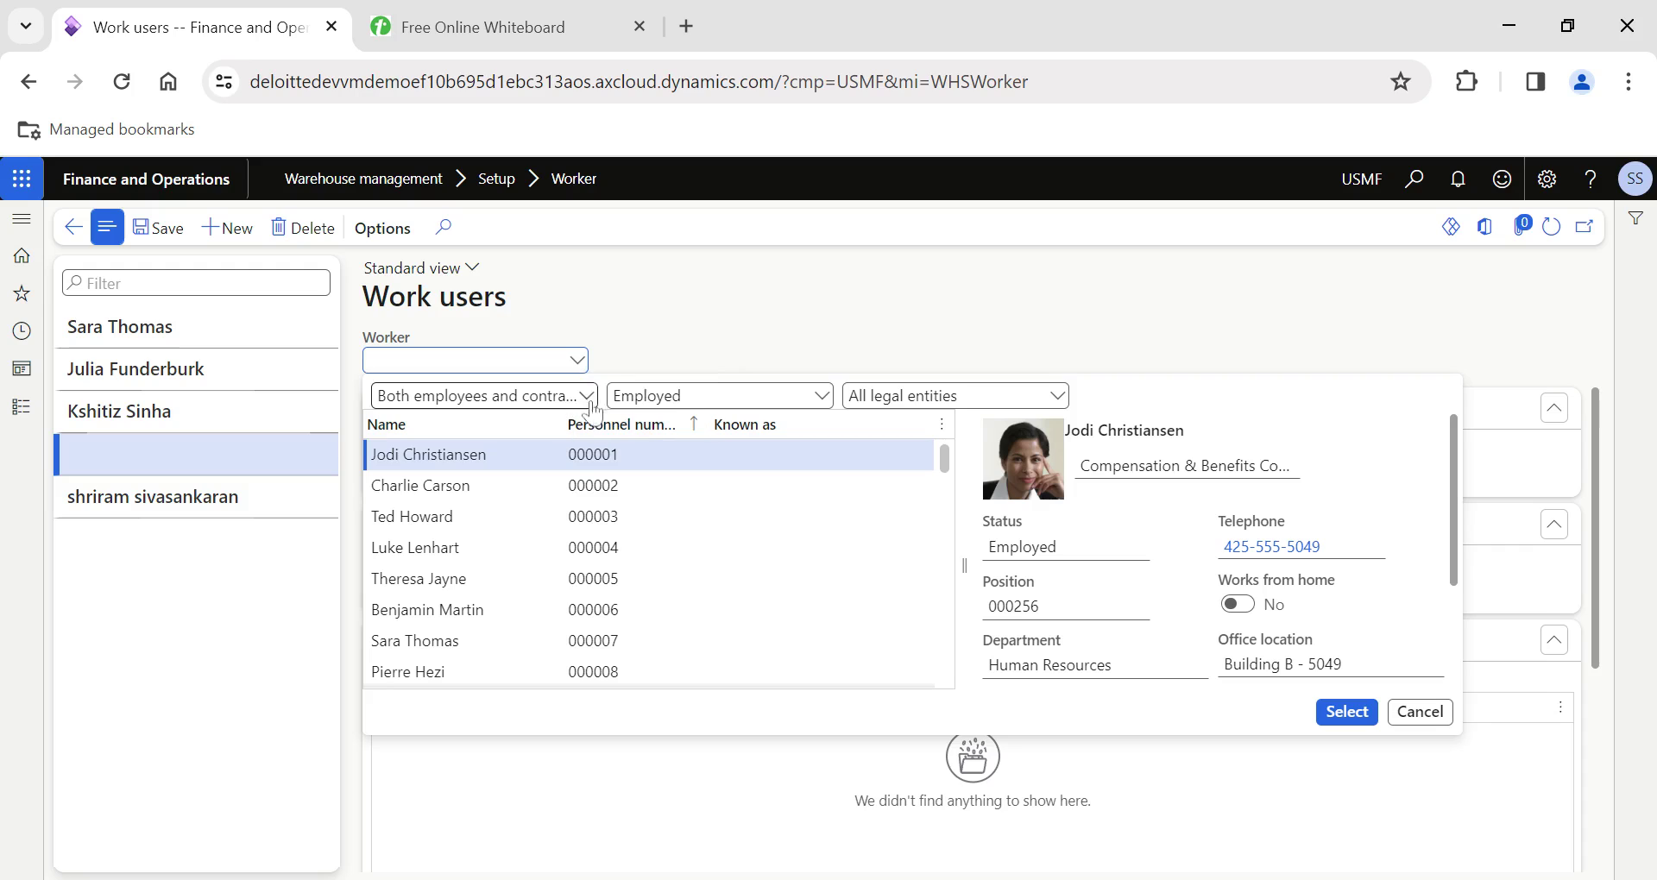
{"action": "left_click", "coordinate": [585, 395]}
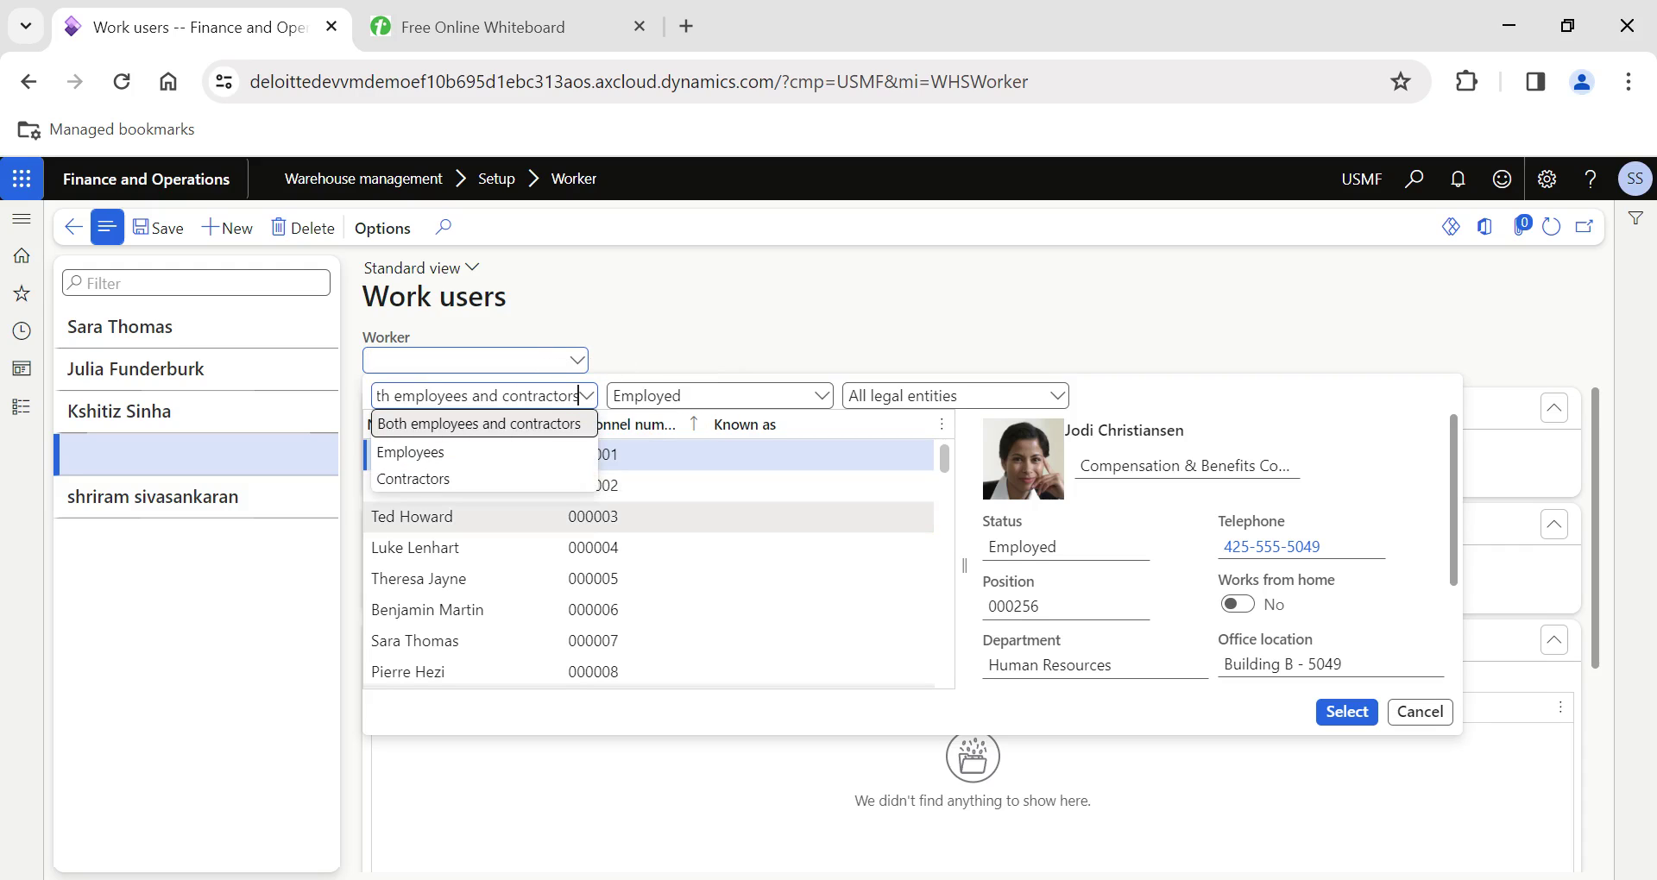
{"action": "left_click", "coordinate": [449, 547]}
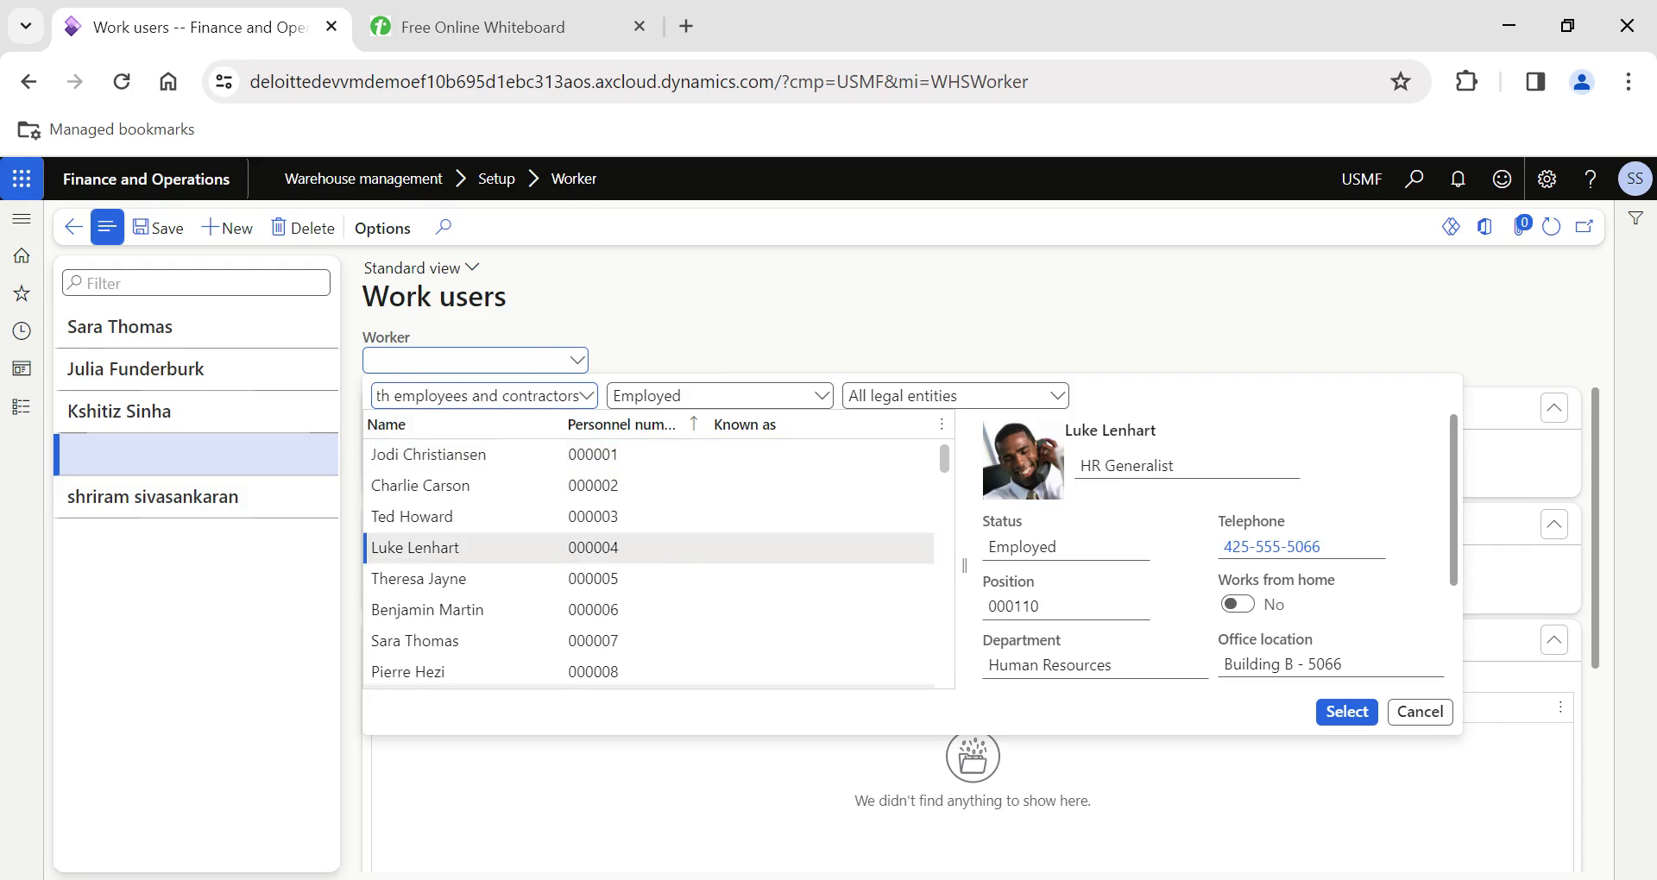
{"action": "scroll", "coordinate": [484, 604], "scroll_direction": "down", "scroll_amount": 3}
{"action": "scroll", "coordinate": [483, 604], "scroll_direction": "up", "scroll_amount": 3}
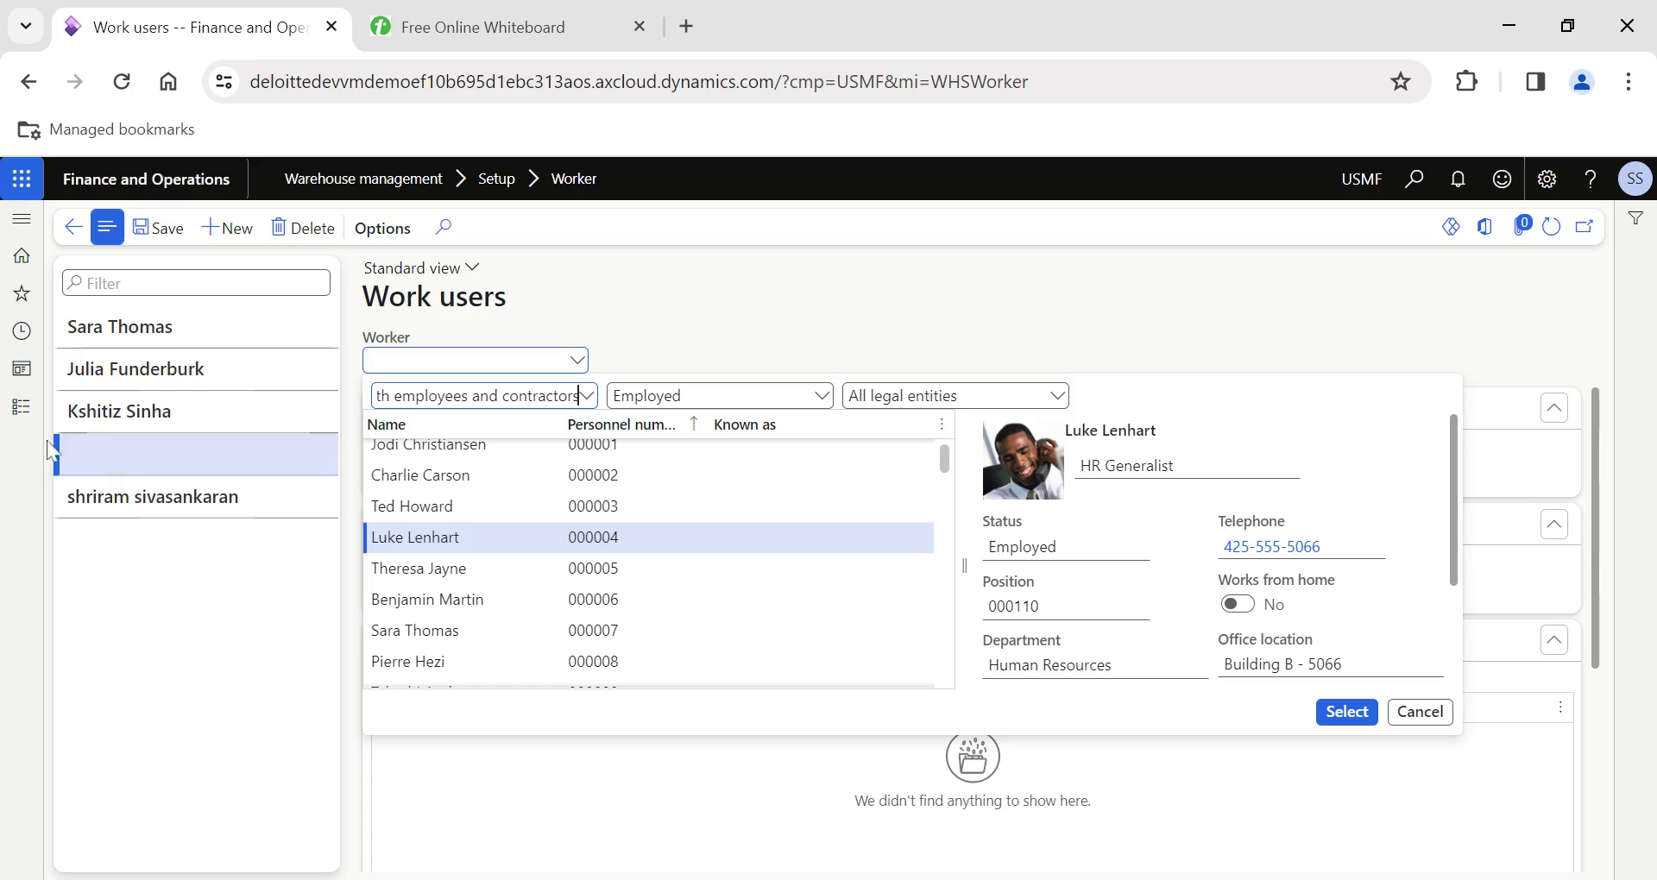
{"action": "left_click", "coordinate": [21, 406]}
{"action": "scroll", "coordinate": [146, 792], "scroll_direction": "down", "scroll_amount": 10}
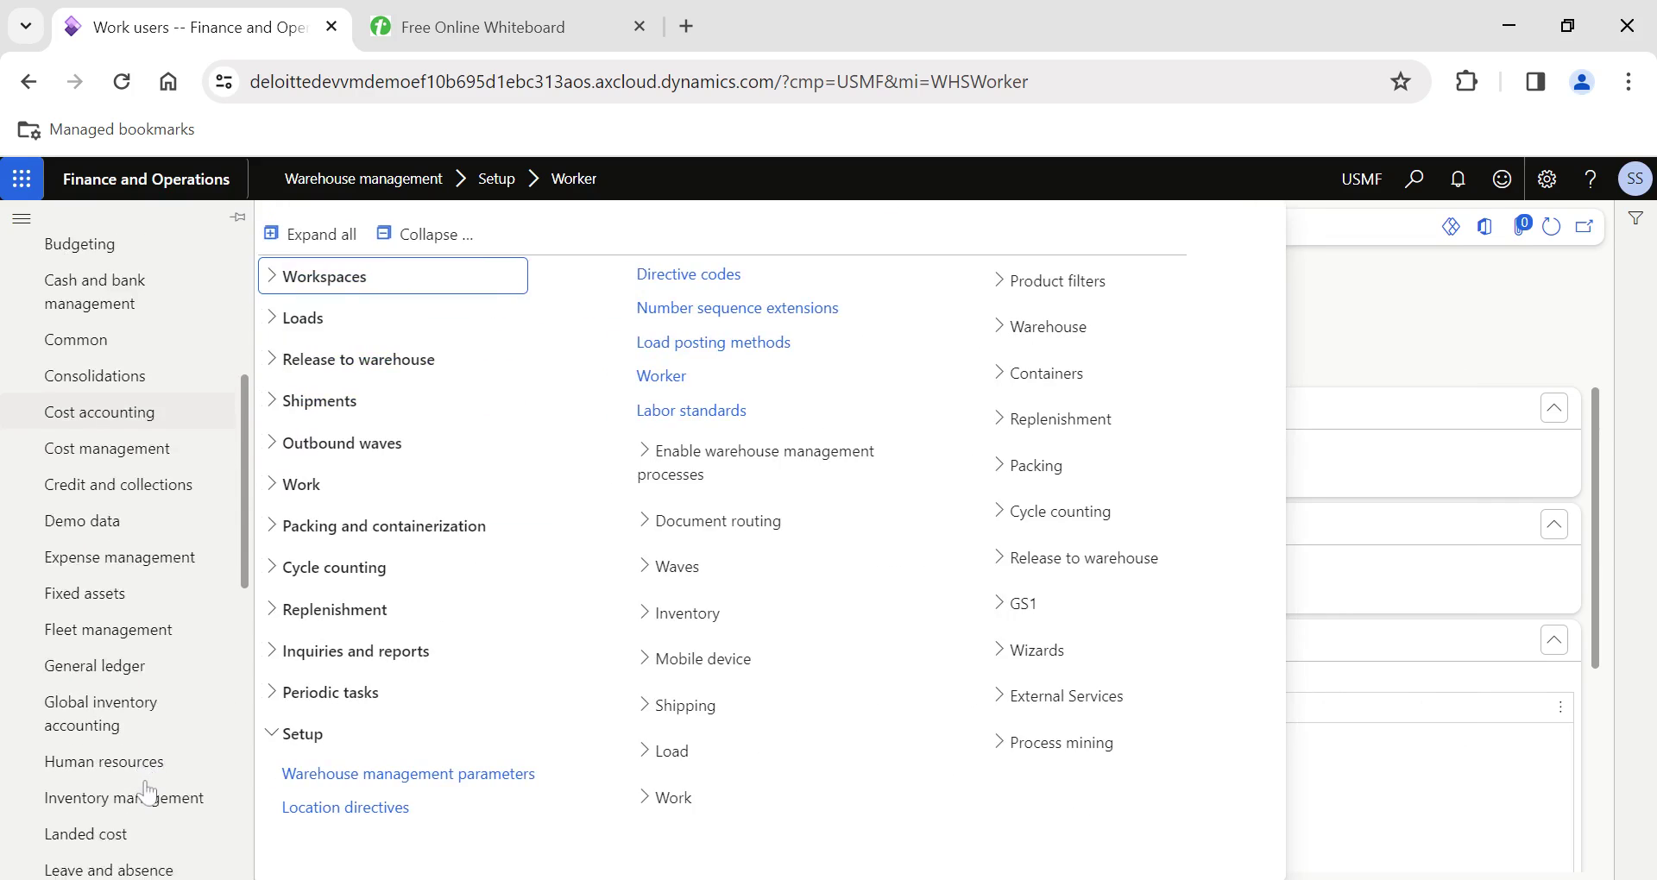
{"action": "scroll", "coordinate": [139, 638], "scroll_direction": "up", "scroll_amount": 5}
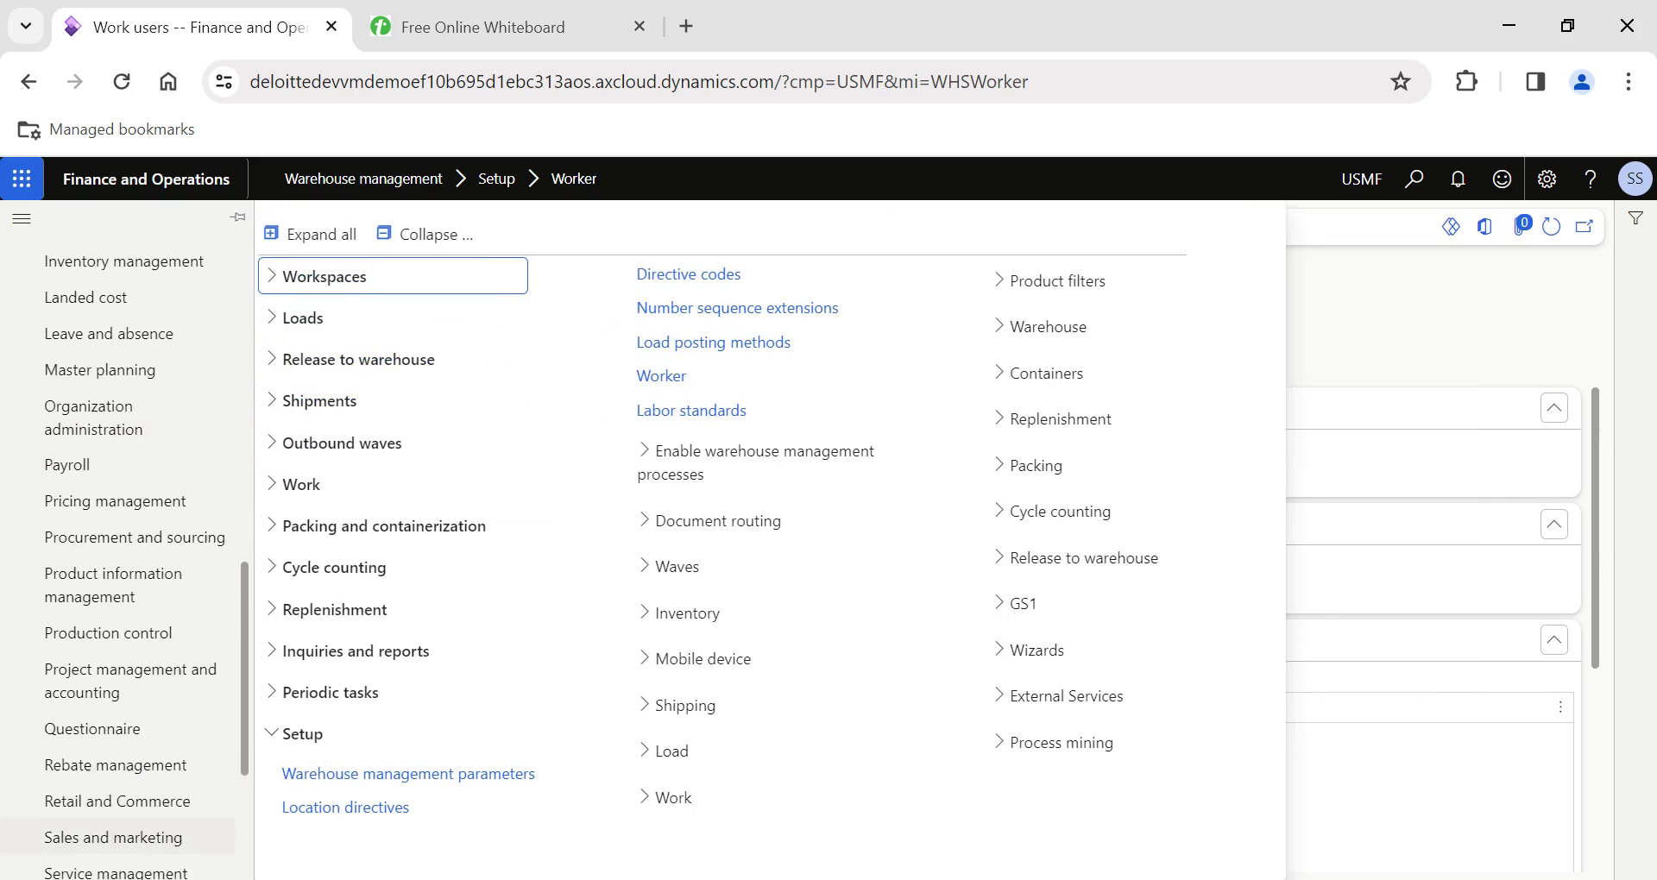
{"action": "left_click", "coordinate": [143, 517]}
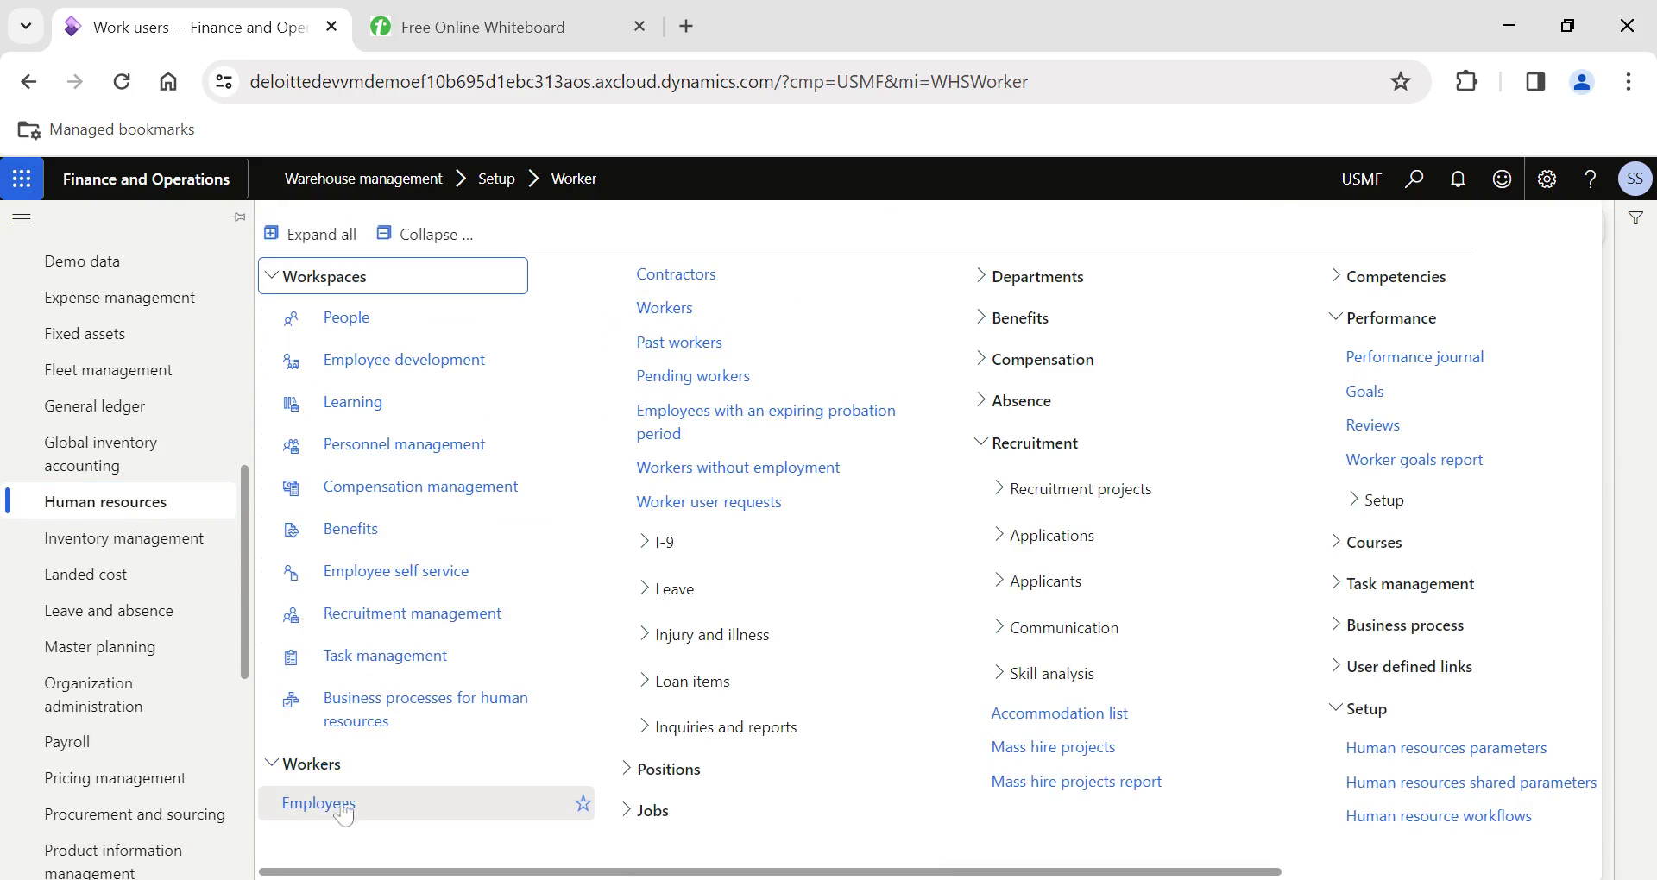
{"action": "left_click", "coordinate": [1620, 407]}
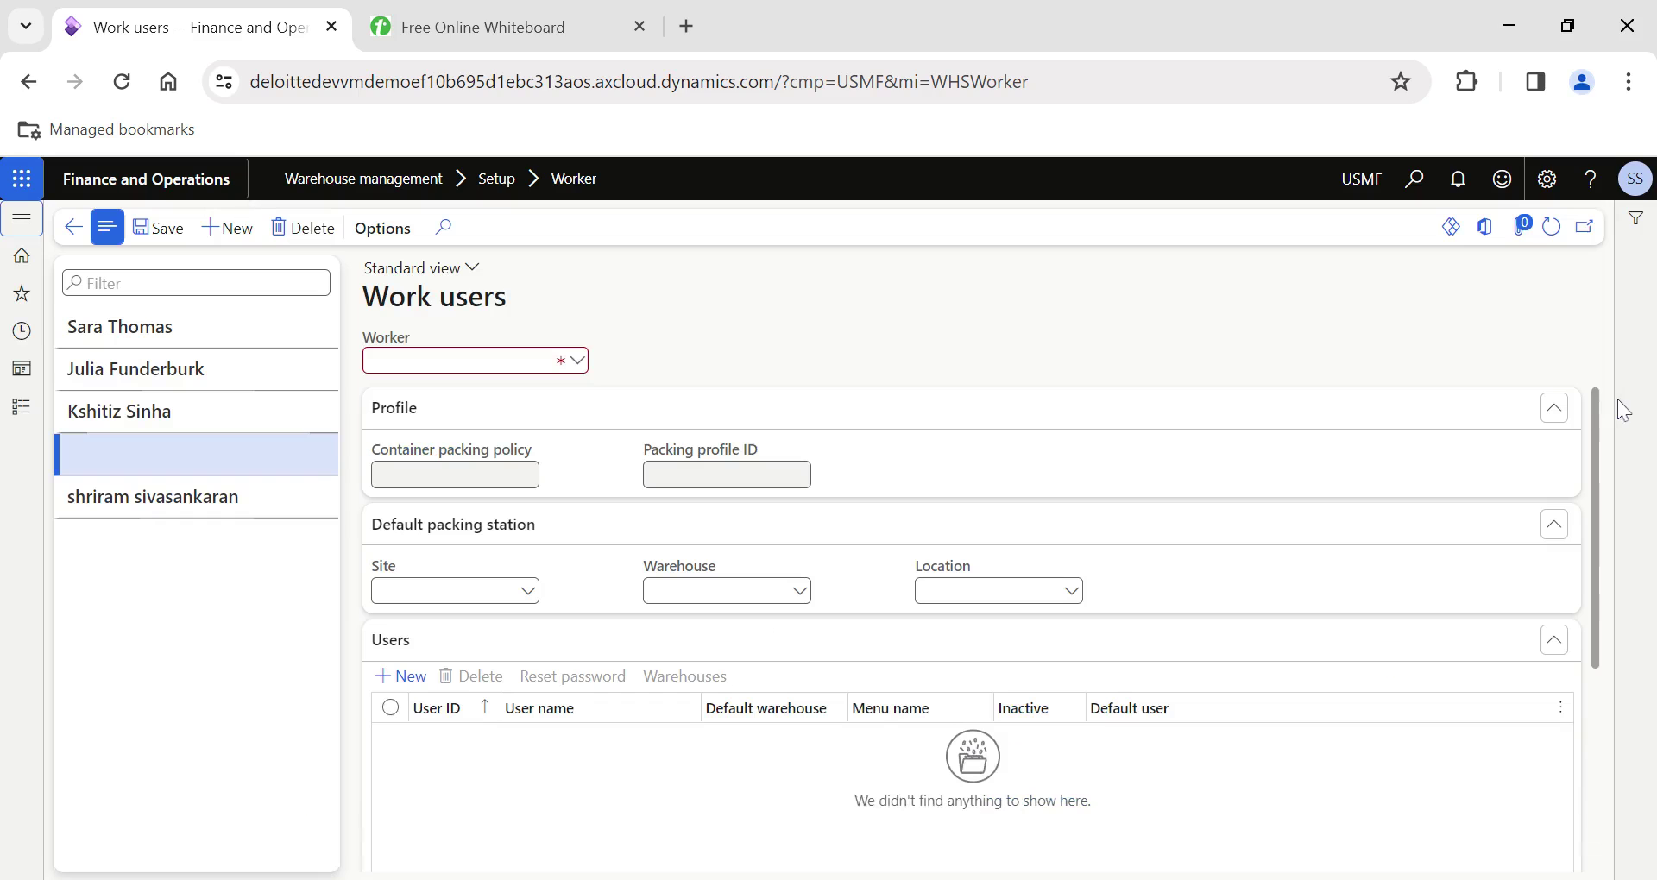
Select the President employee in the worker lookup and confirm it for the new record.
{"action": "left_click", "coordinate": [577, 362]}
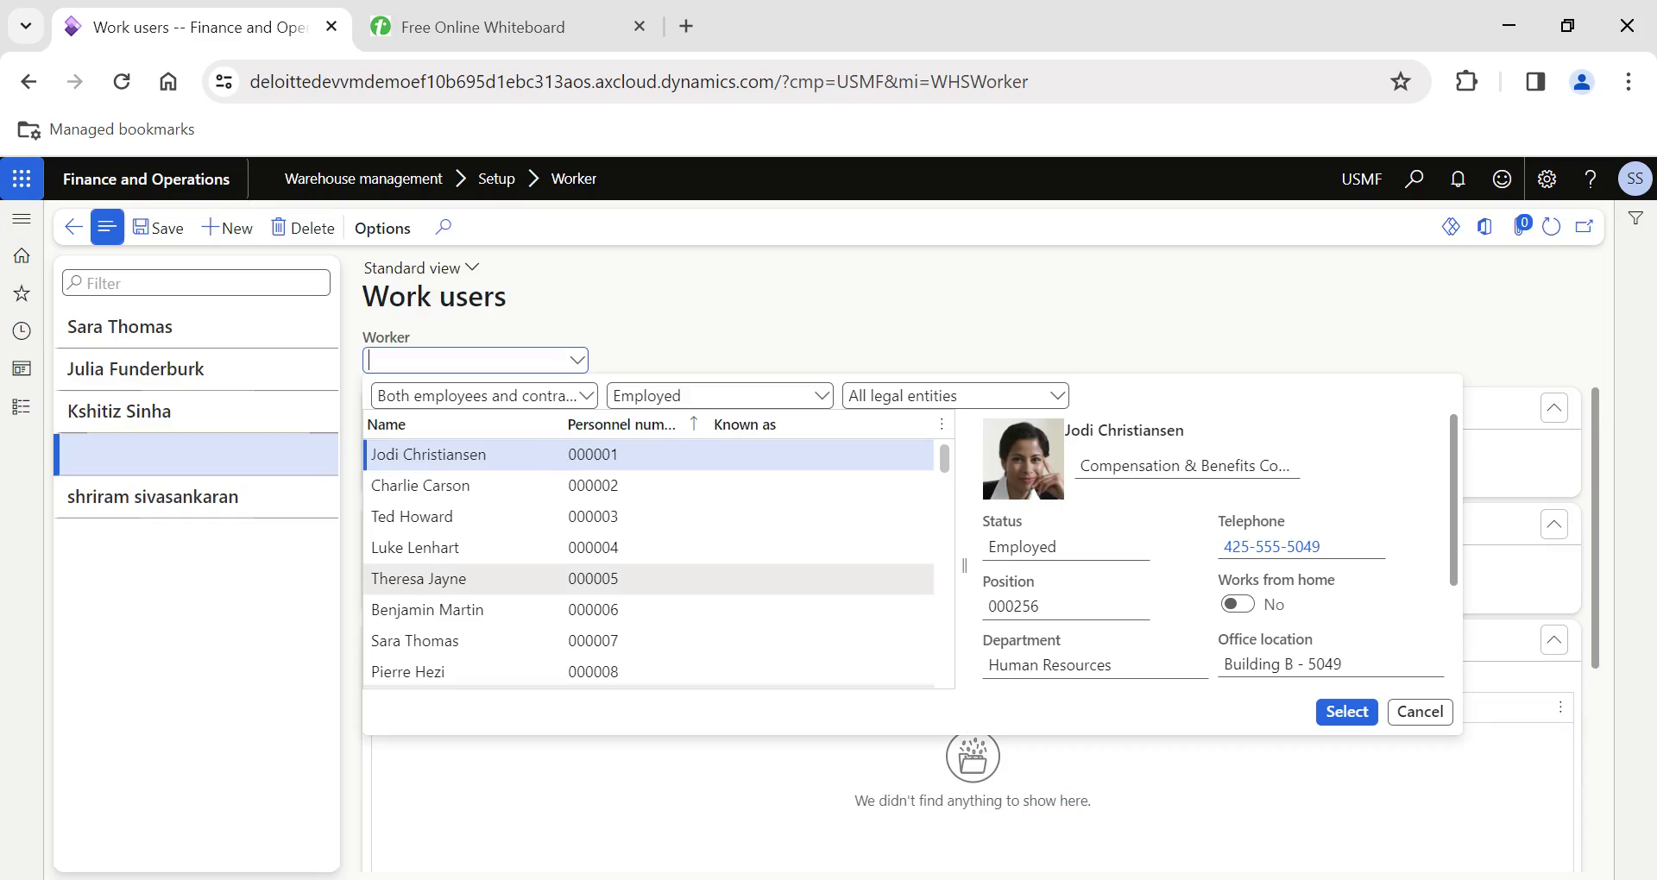
{"action": "scroll", "coordinate": [648, 610], "scroll_direction": "down", "scroll_amount": 4}
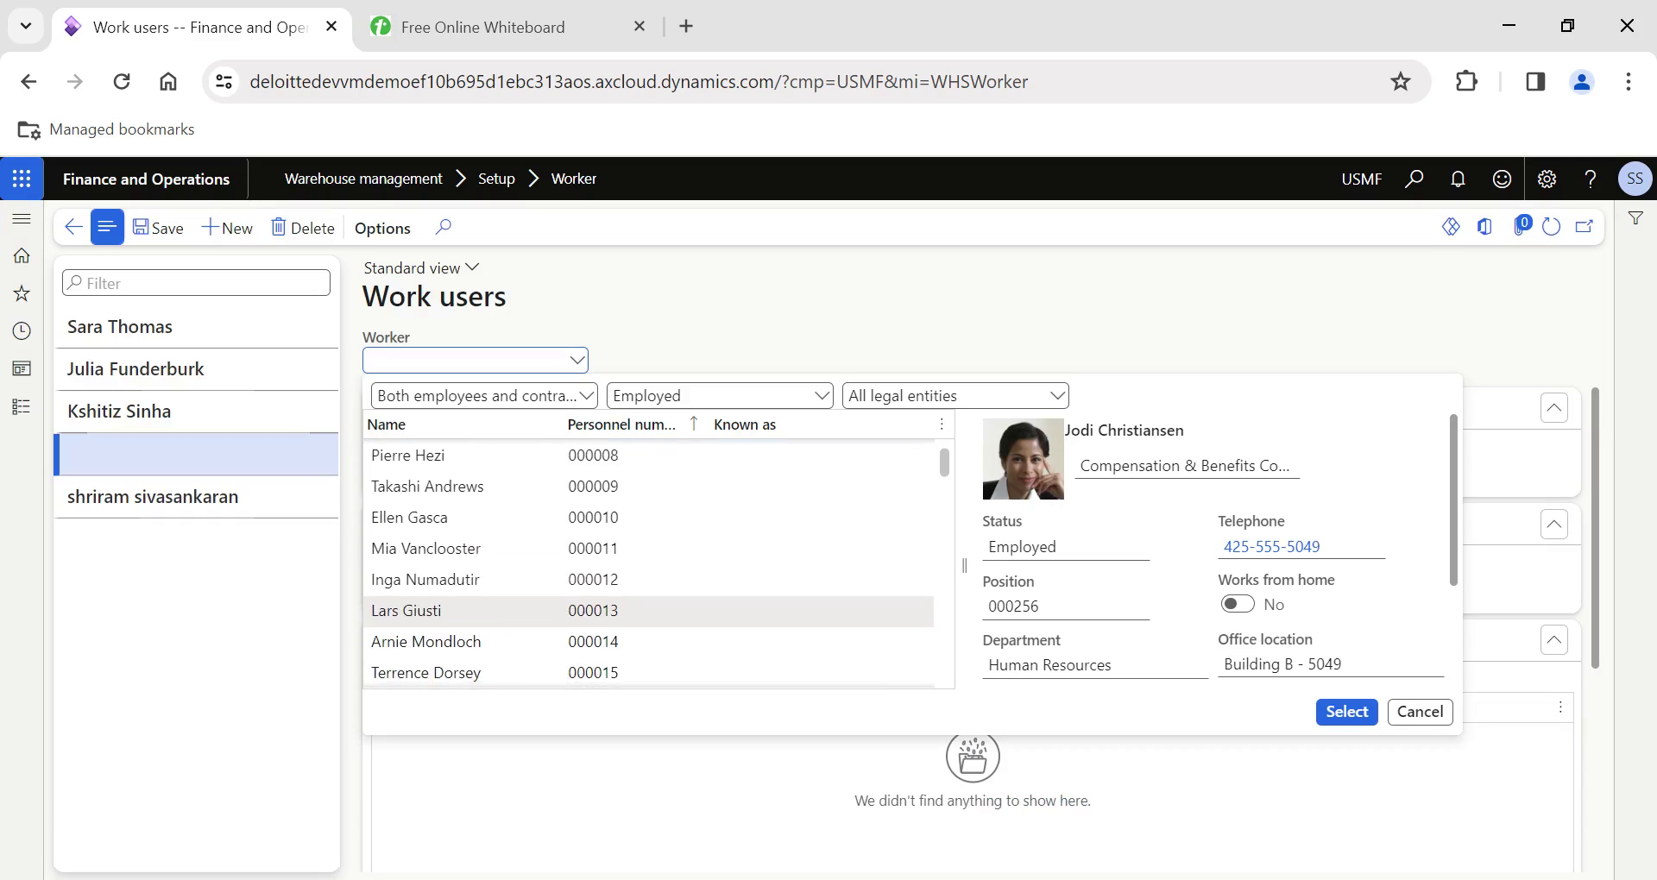
{"action": "scroll", "coordinate": [648, 617], "scroll_direction": "down", "scroll_amount": 3}
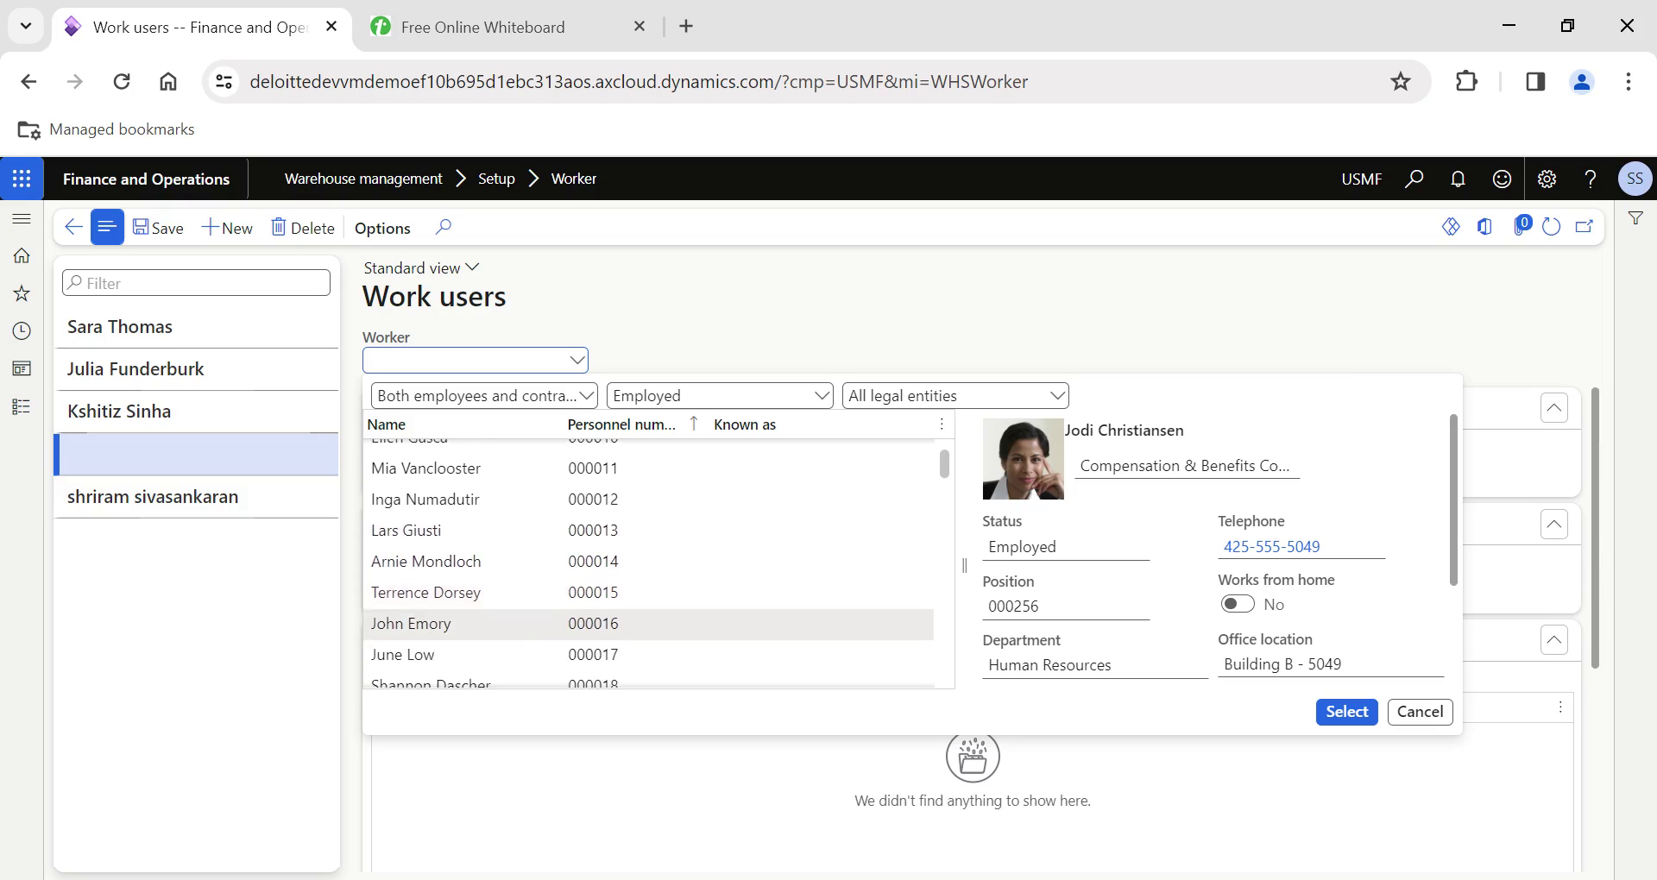
{"action": "scroll", "coordinate": [647, 618], "scroll_direction": "down", "scroll_amount": 1}
{"action": "scroll", "coordinate": [647, 569], "scroll_direction": "up", "scroll_amount": 6}
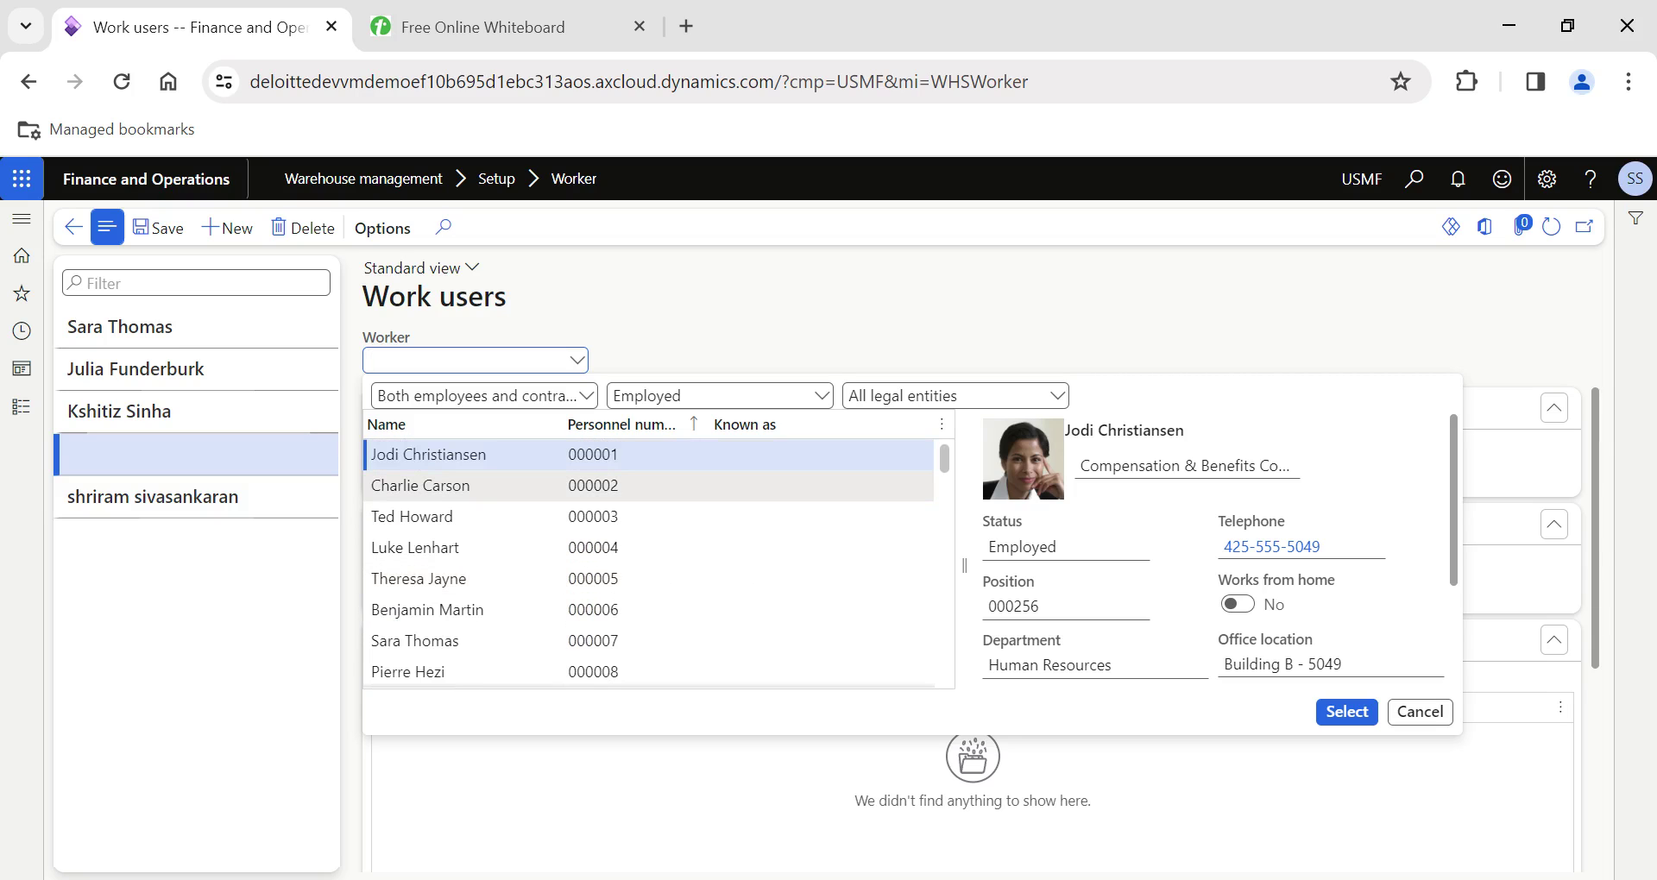
{"action": "left_click", "coordinate": [647, 485]}
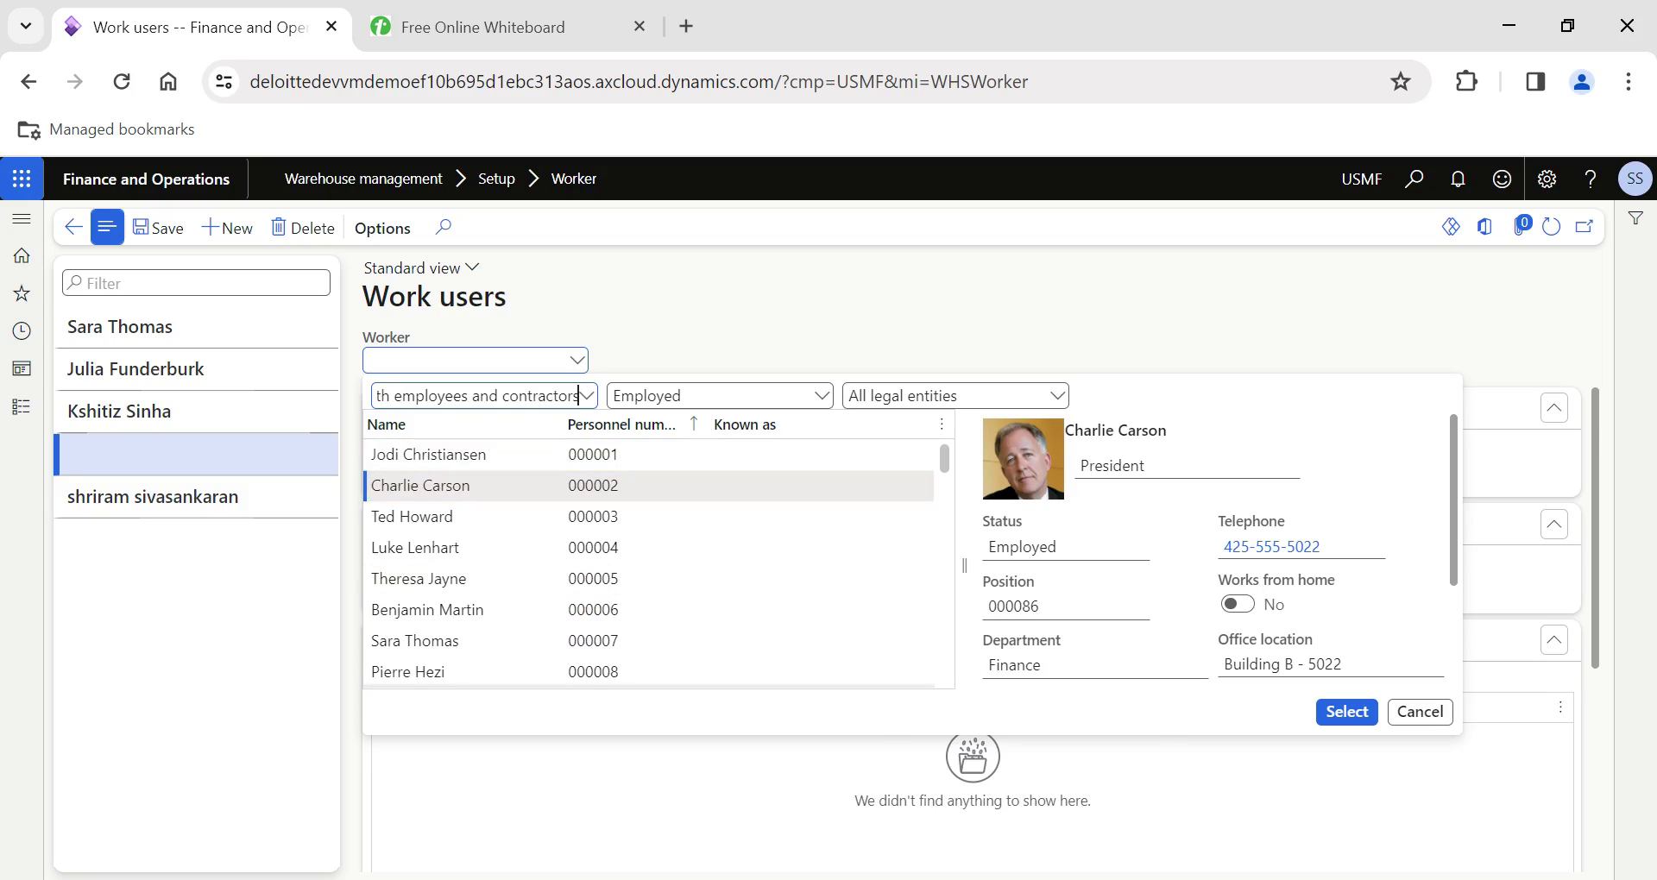
{"action": "left_click", "coordinate": [1352, 713]}
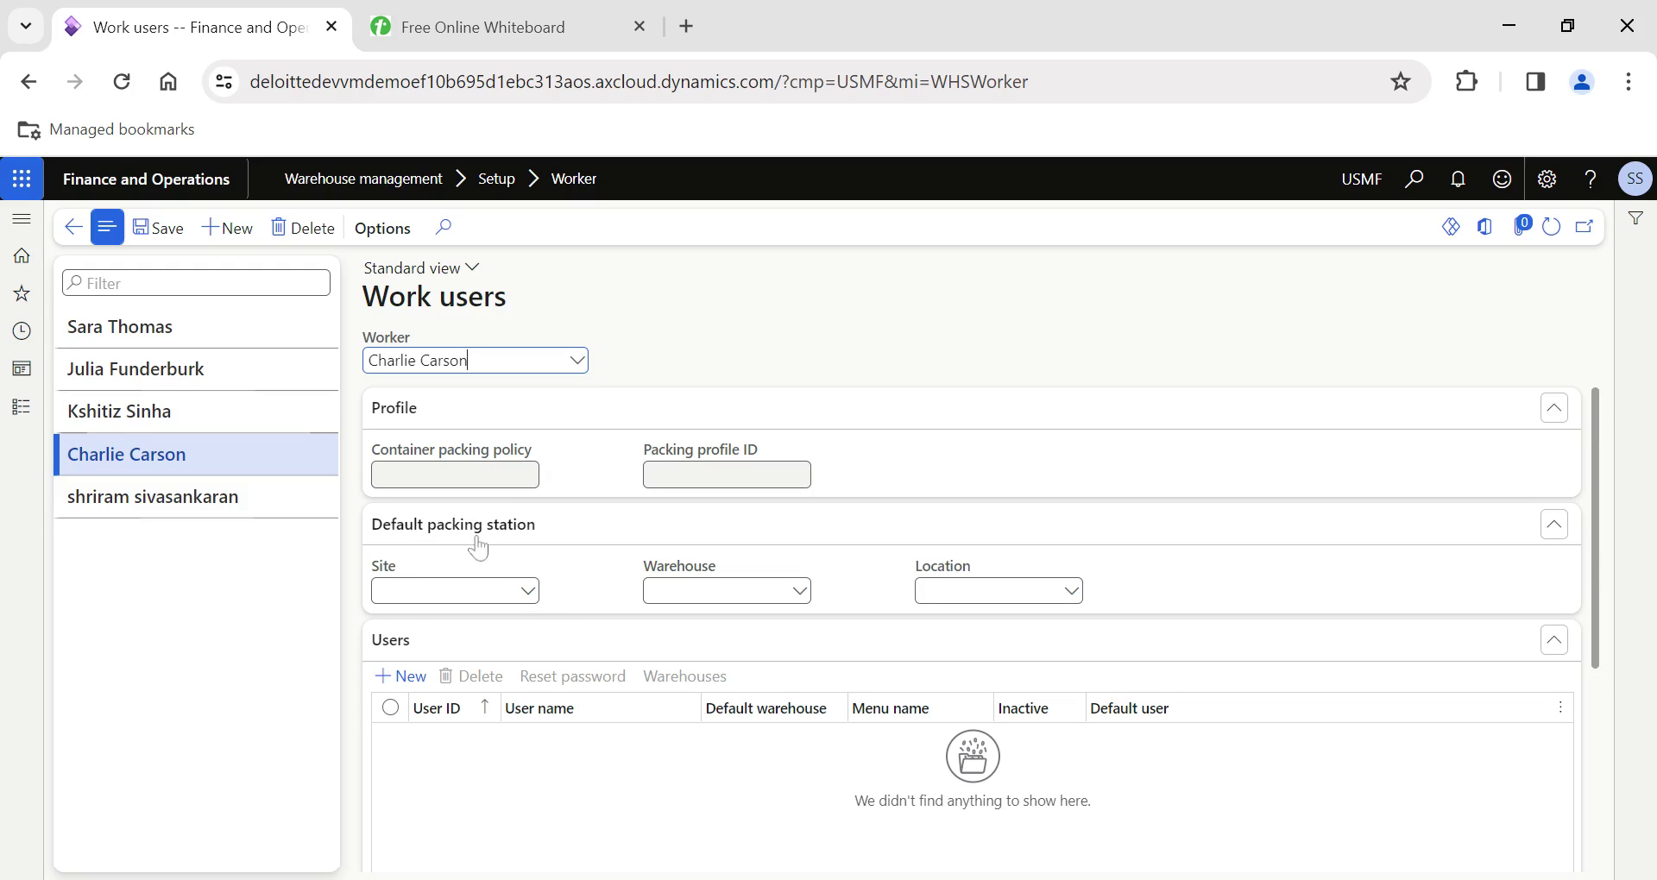
Set the default packing site to 2 (Distribution) and default packing warehouse to 24.
{"action": "left_click", "coordinate": [484, 591]}
{"action": "left_click", "coordinate": [526, 591]}
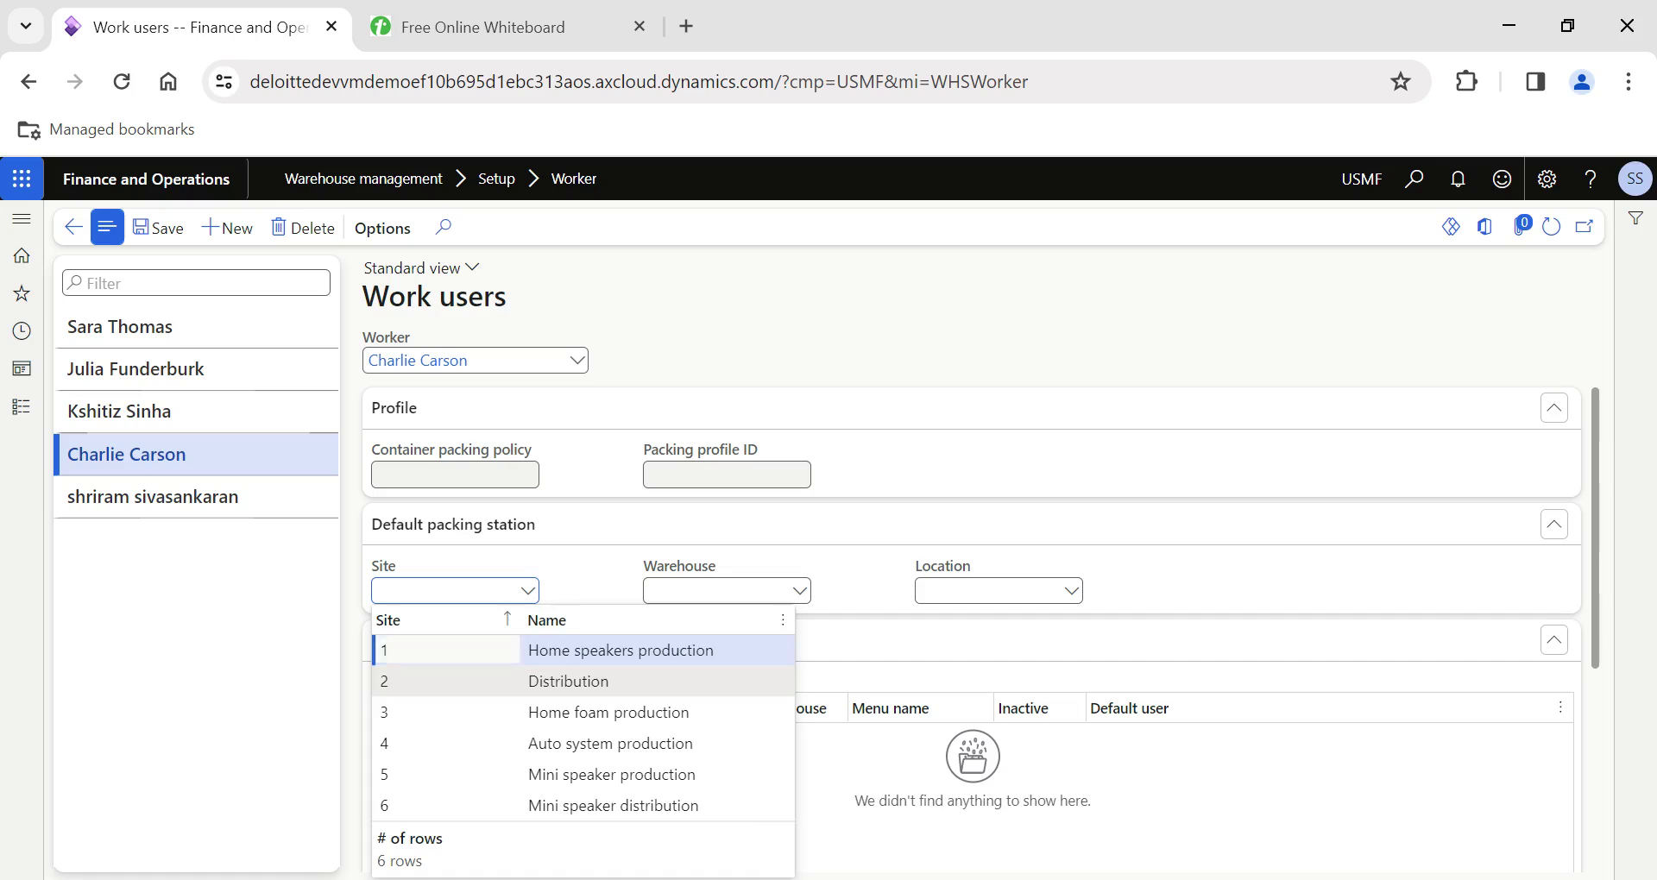
{"action": "left_click", "coordinate": [405, 681]}
{"action": "left_click", "coordinate": [725, 591]}
{"action": "type", "text": "2"}
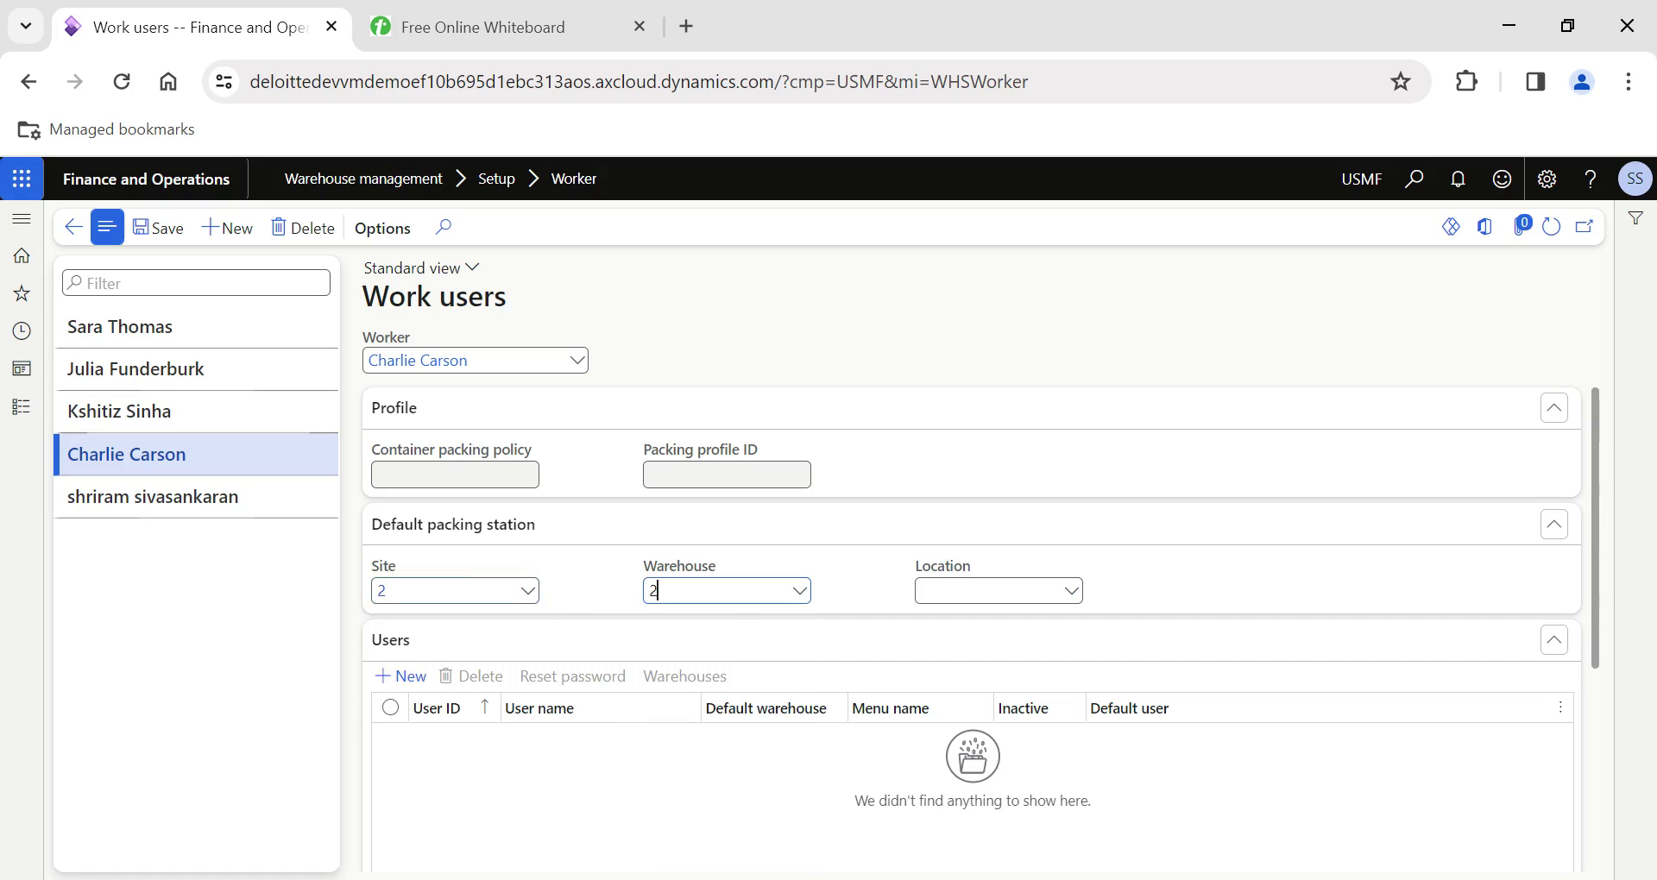
{"action": "type", "text": "4"}
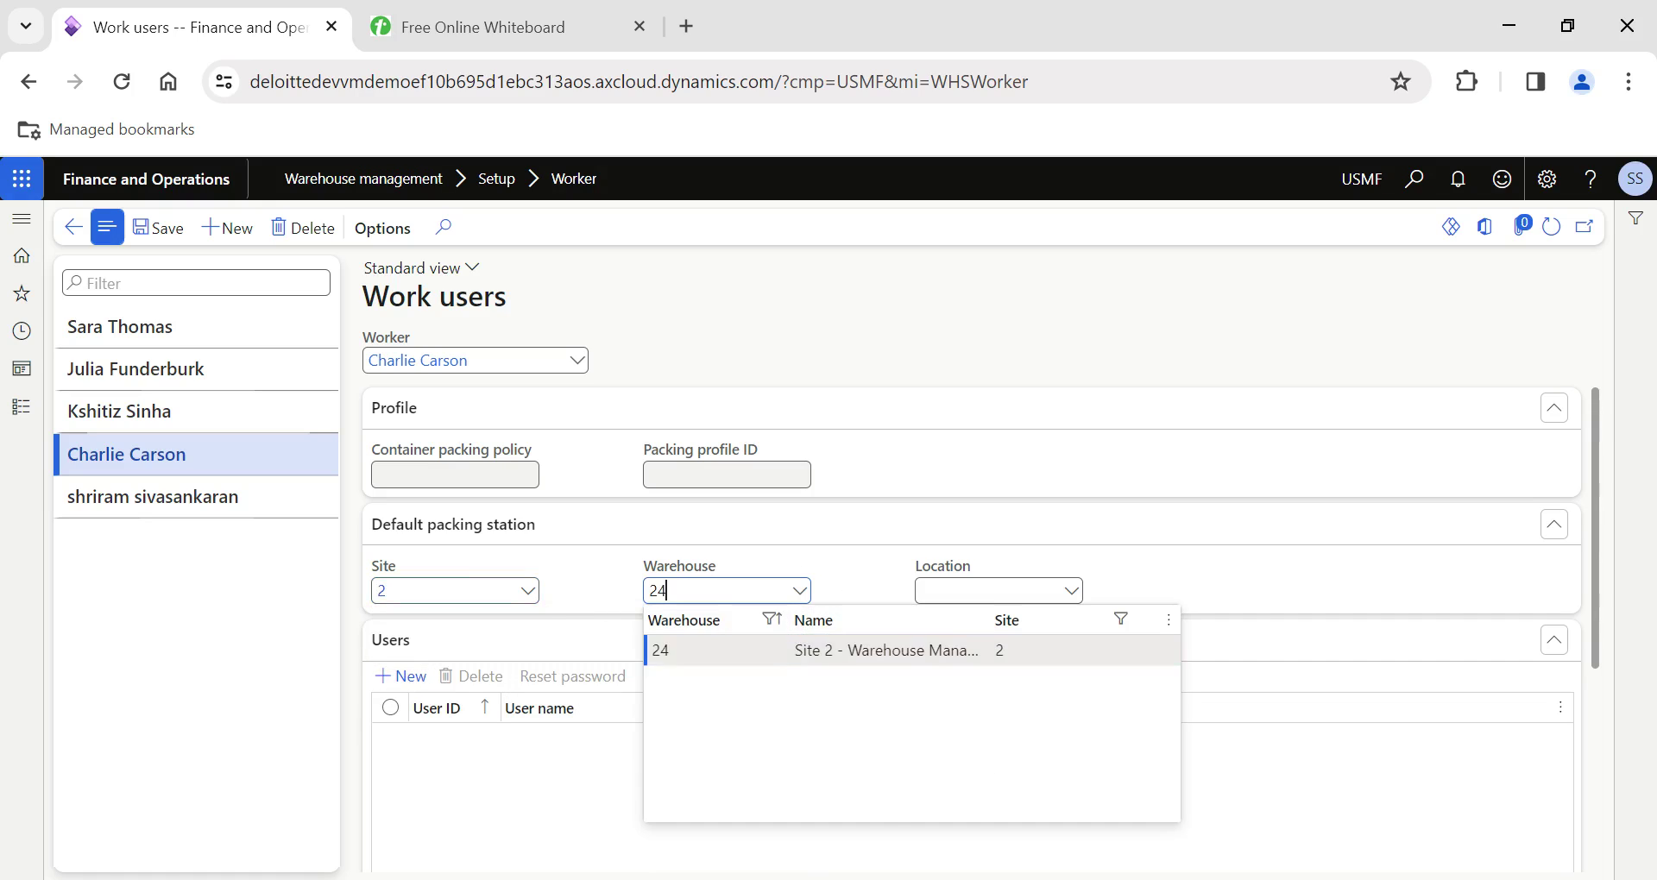
{"action": "key", "text": "Tab"}
Add a mobile device user line with user ID CHCA.
{"action": "scroll", "coordinate": [595, 604], "scroll_direction": "down", "scroll_amount": 2}
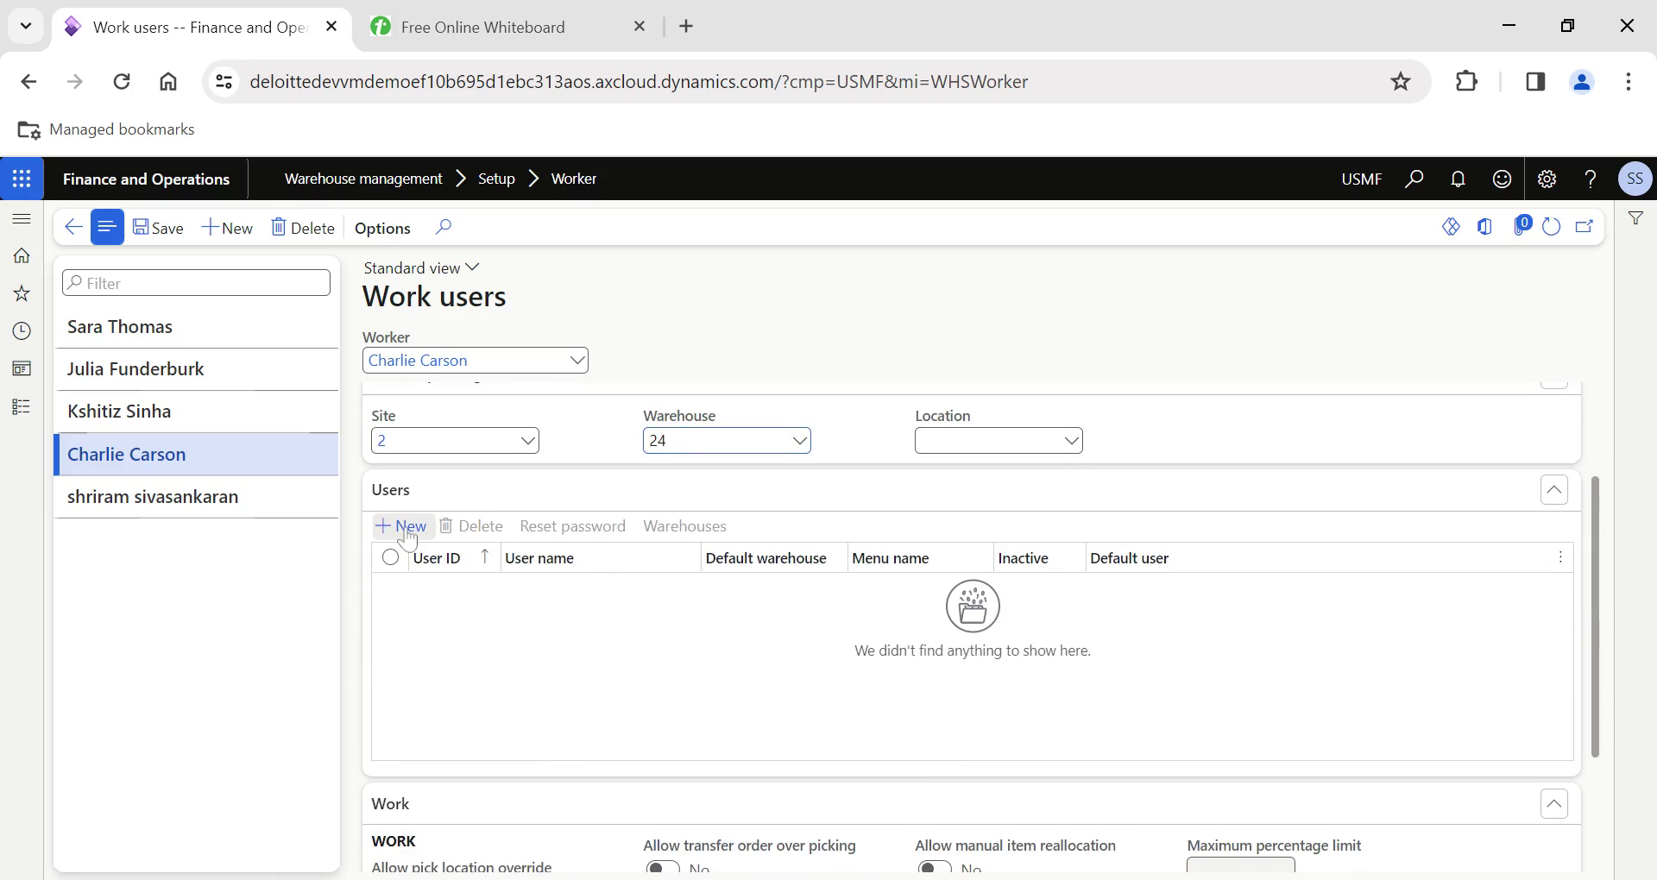
{"action": "left_click", "coordinate": [402, 526]}
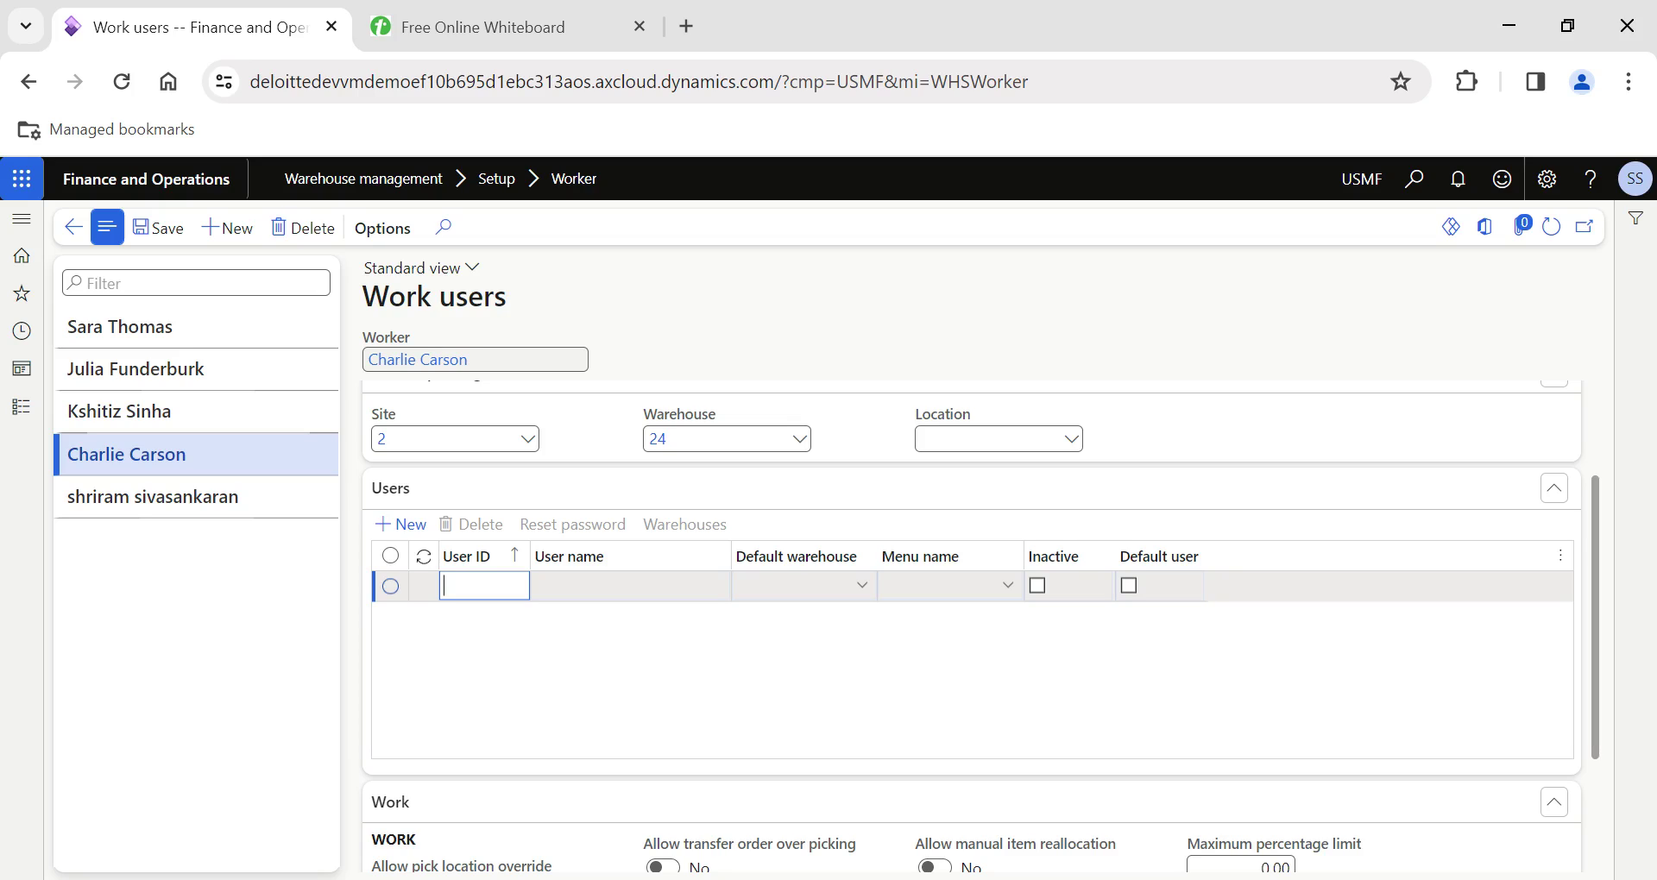
{"action": "type", "text": "CHCA"}
{"action": "key", "text": "Tab"}
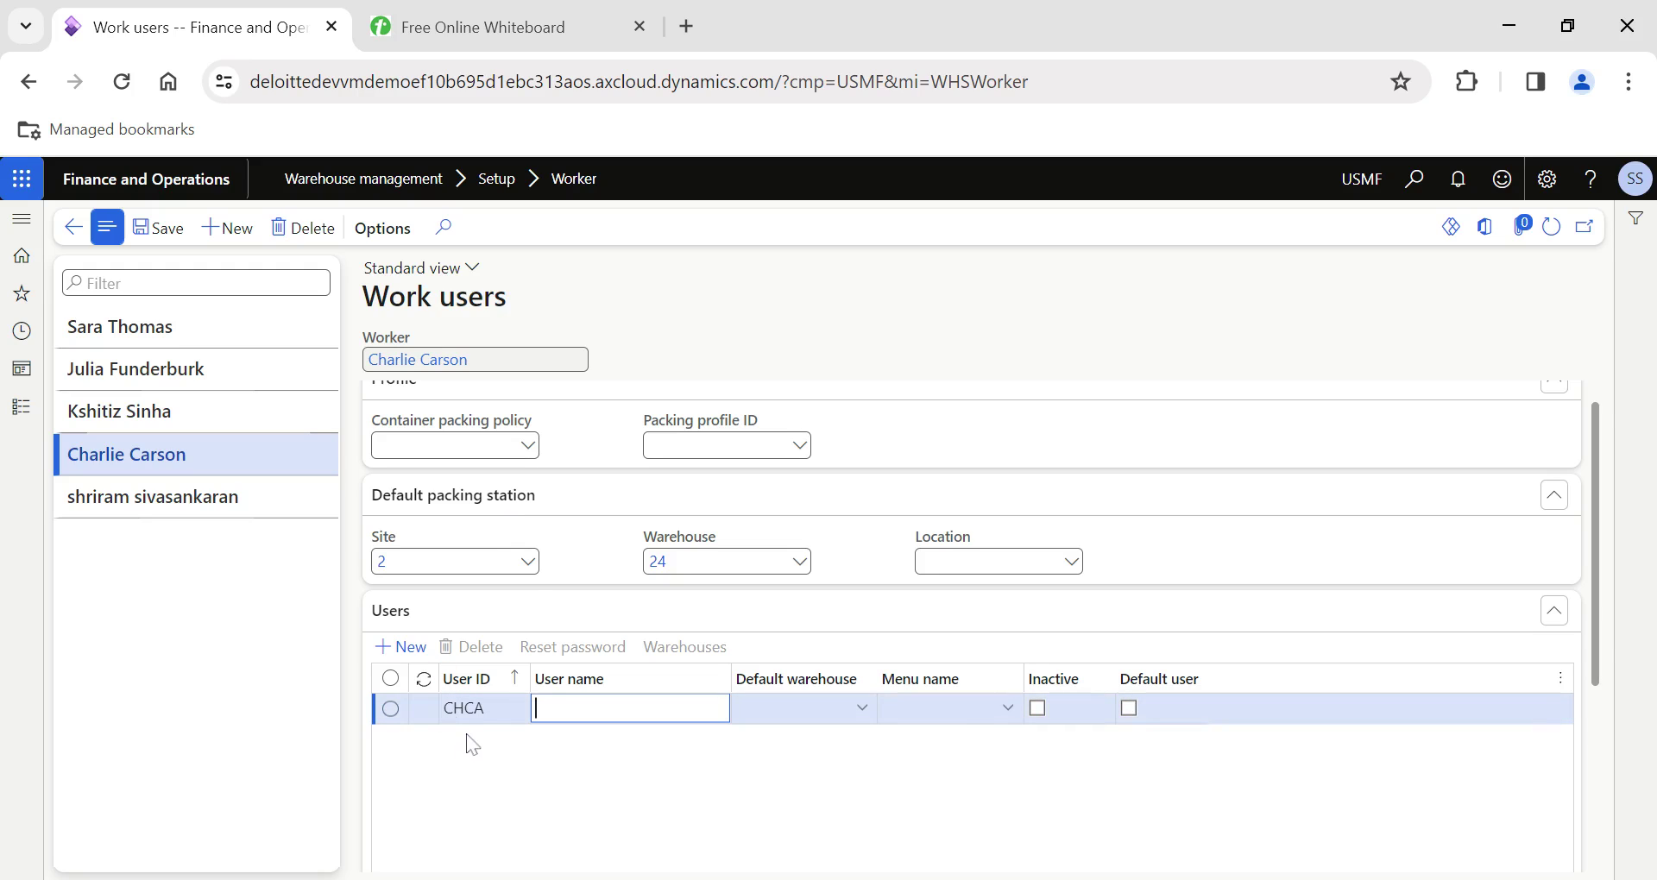
Reset CHCA's password by entering and confirming the new password, then set it.
{"action": "left_click", "coordinate": [157, 229]}
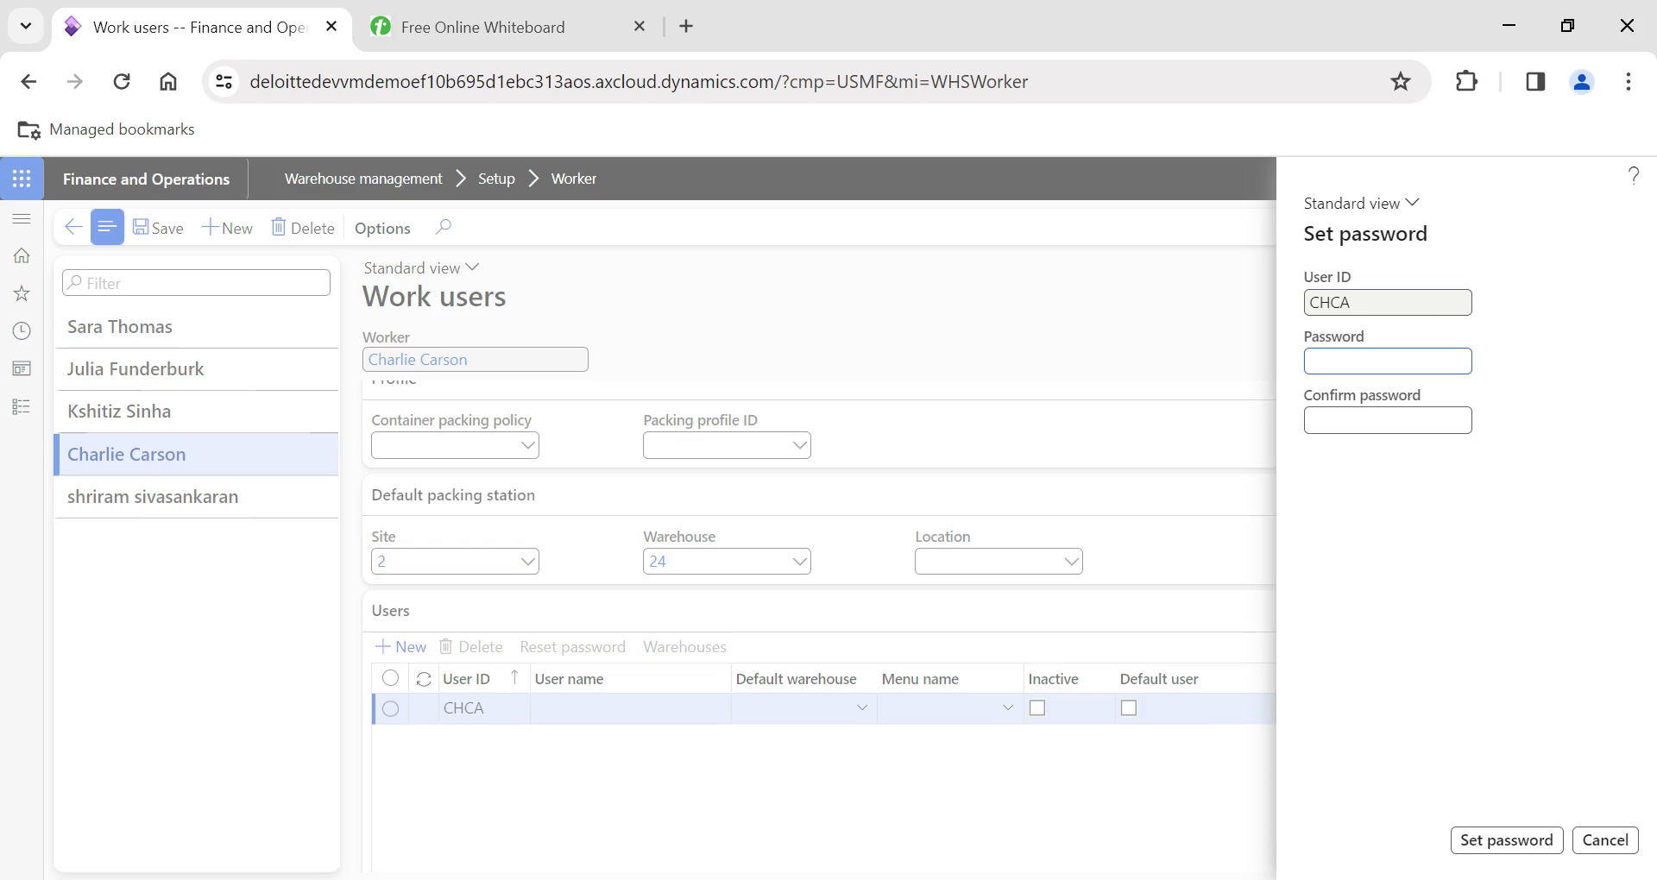
{"action": "type", "text": "1"}
{"action": "key", "text": "BackSpace"}
{"action": "key", "text": "Tab"}
{"action": "key", "text": "shift+Tab"}
{"action": "key", "text": "BackSpace"}
{"action": "key", "text": "Tab"}
{"action": "key", "text": "Tab"}
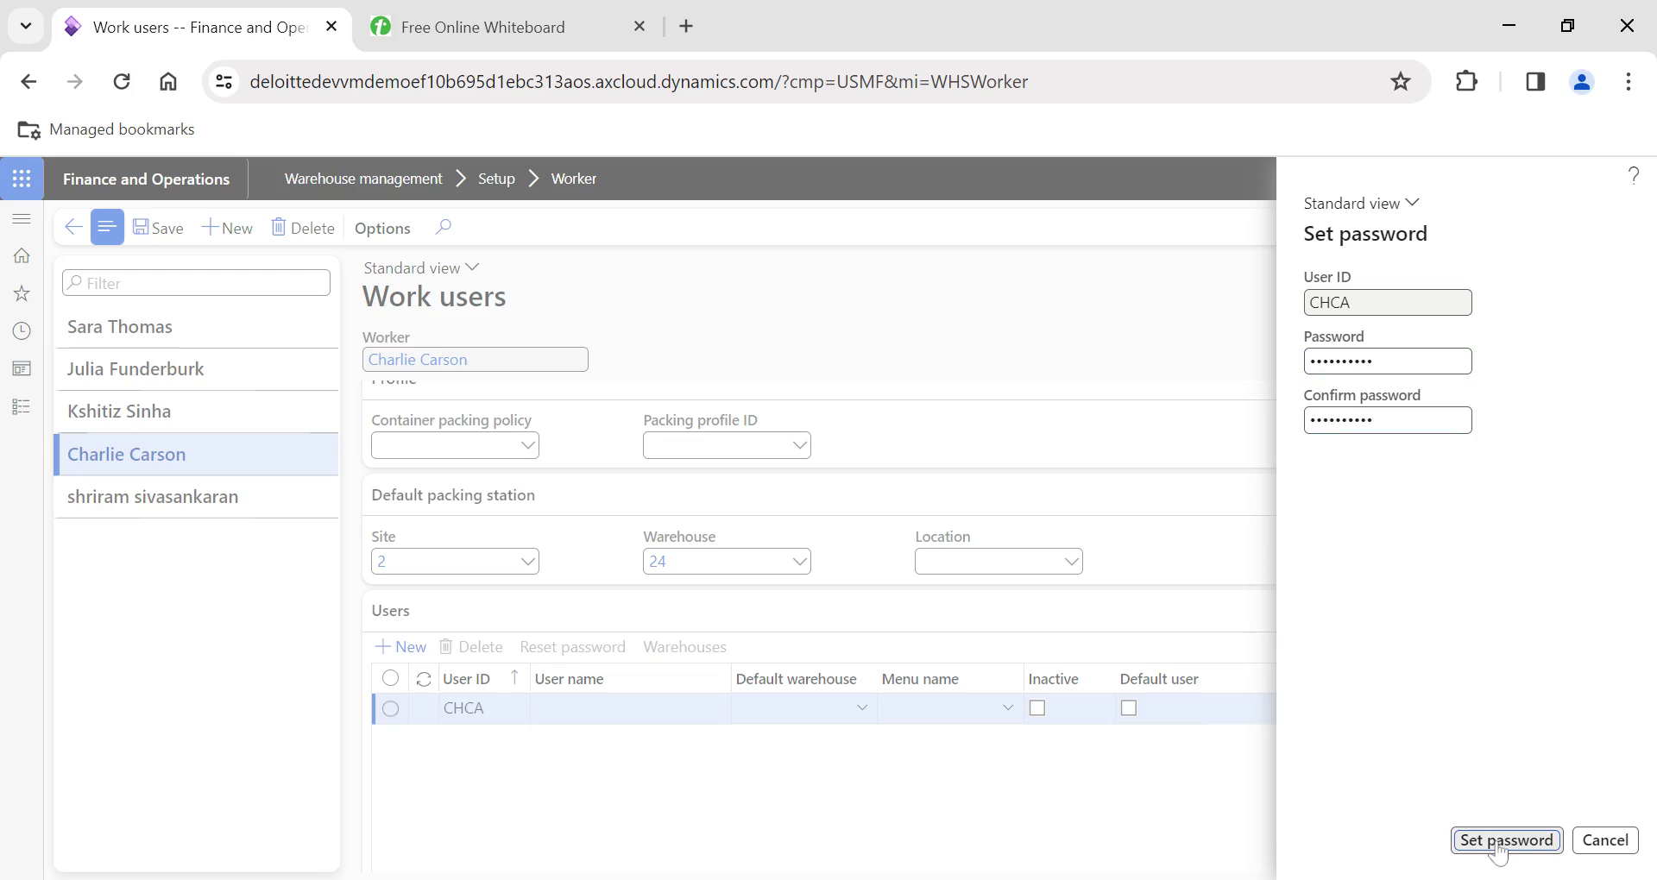
{"action": "left_click", "coordinate": [1499, 845]}
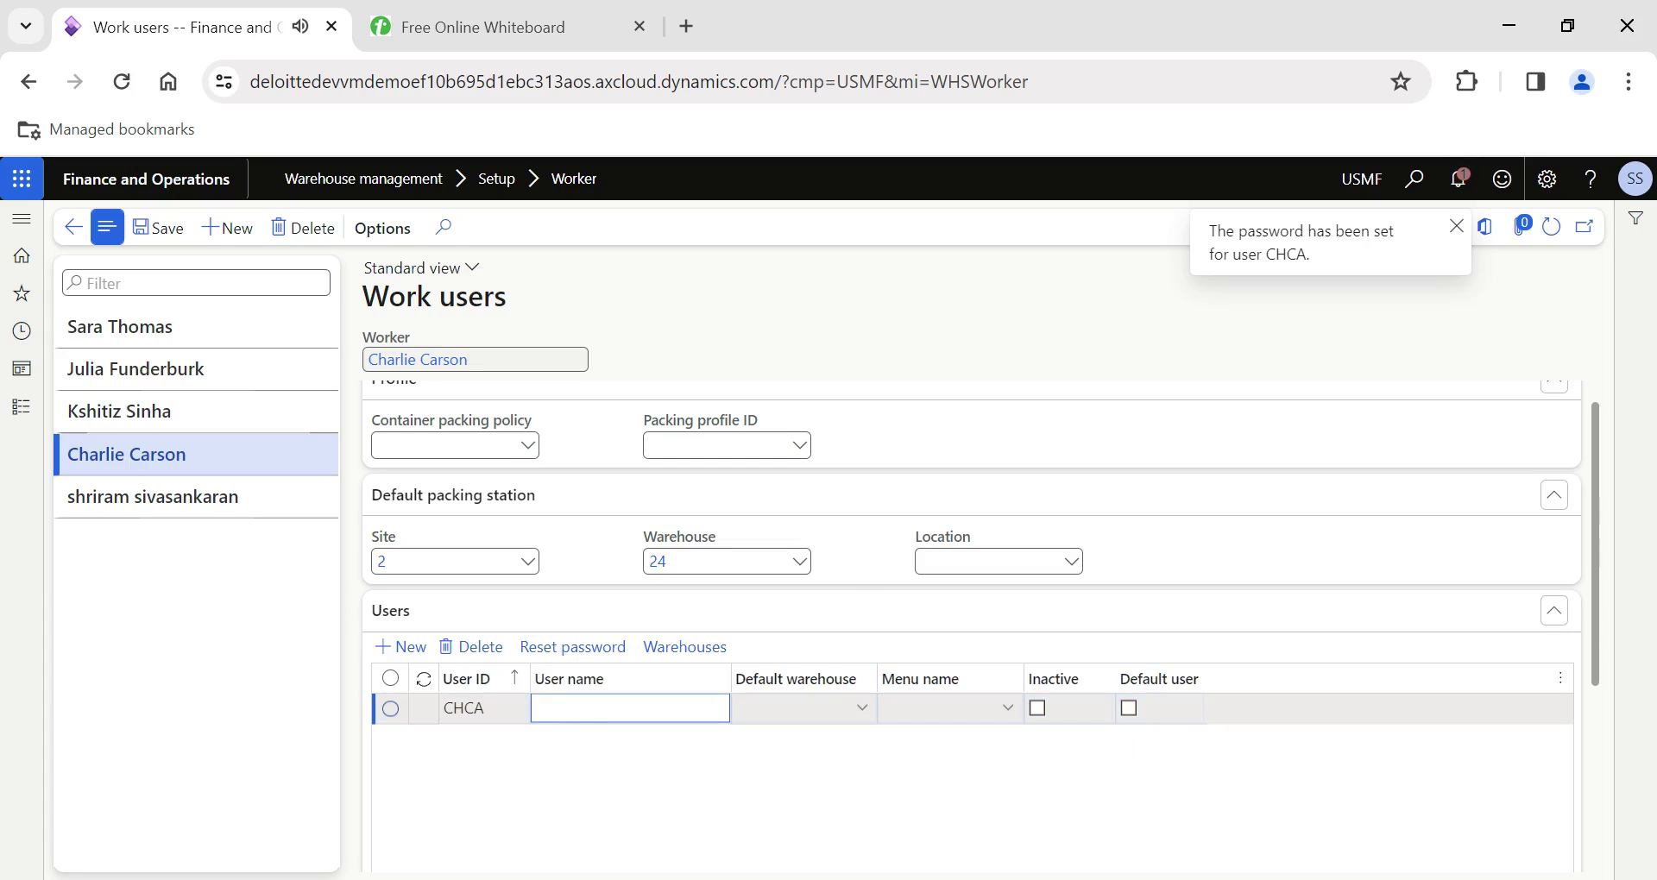
Enter the worker's first name as CHCA's user name and confirm 24 as default warehouse.
{"action": "type", "text": "Charl"}
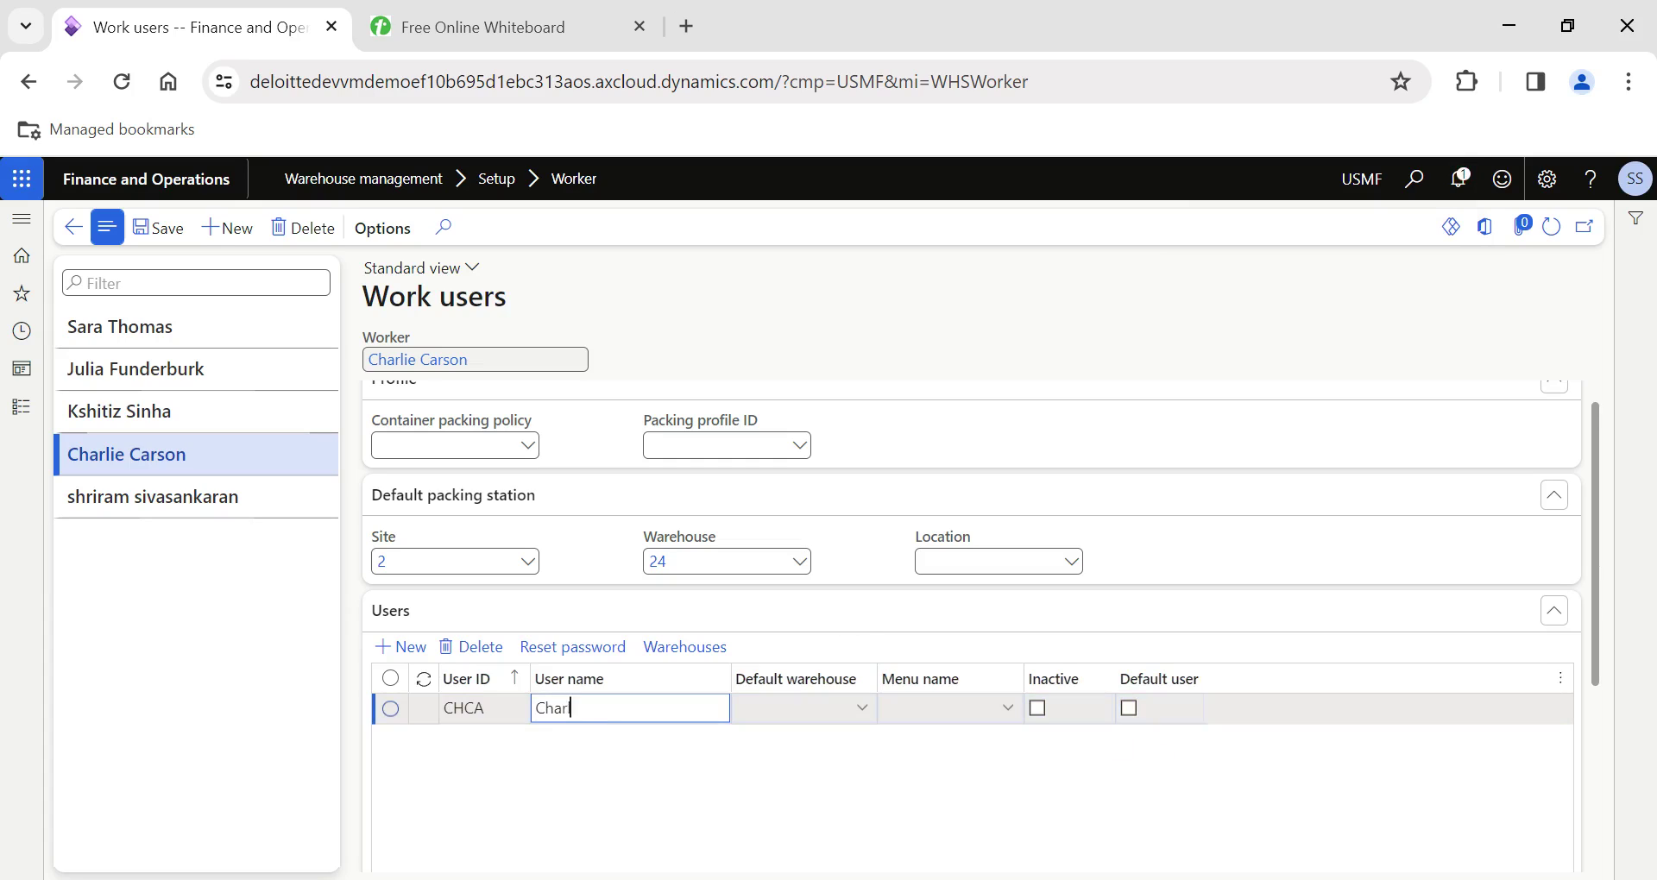
{"action": "type", "text": "ie Carson"}
{"action": "key", "text": "Tab"}
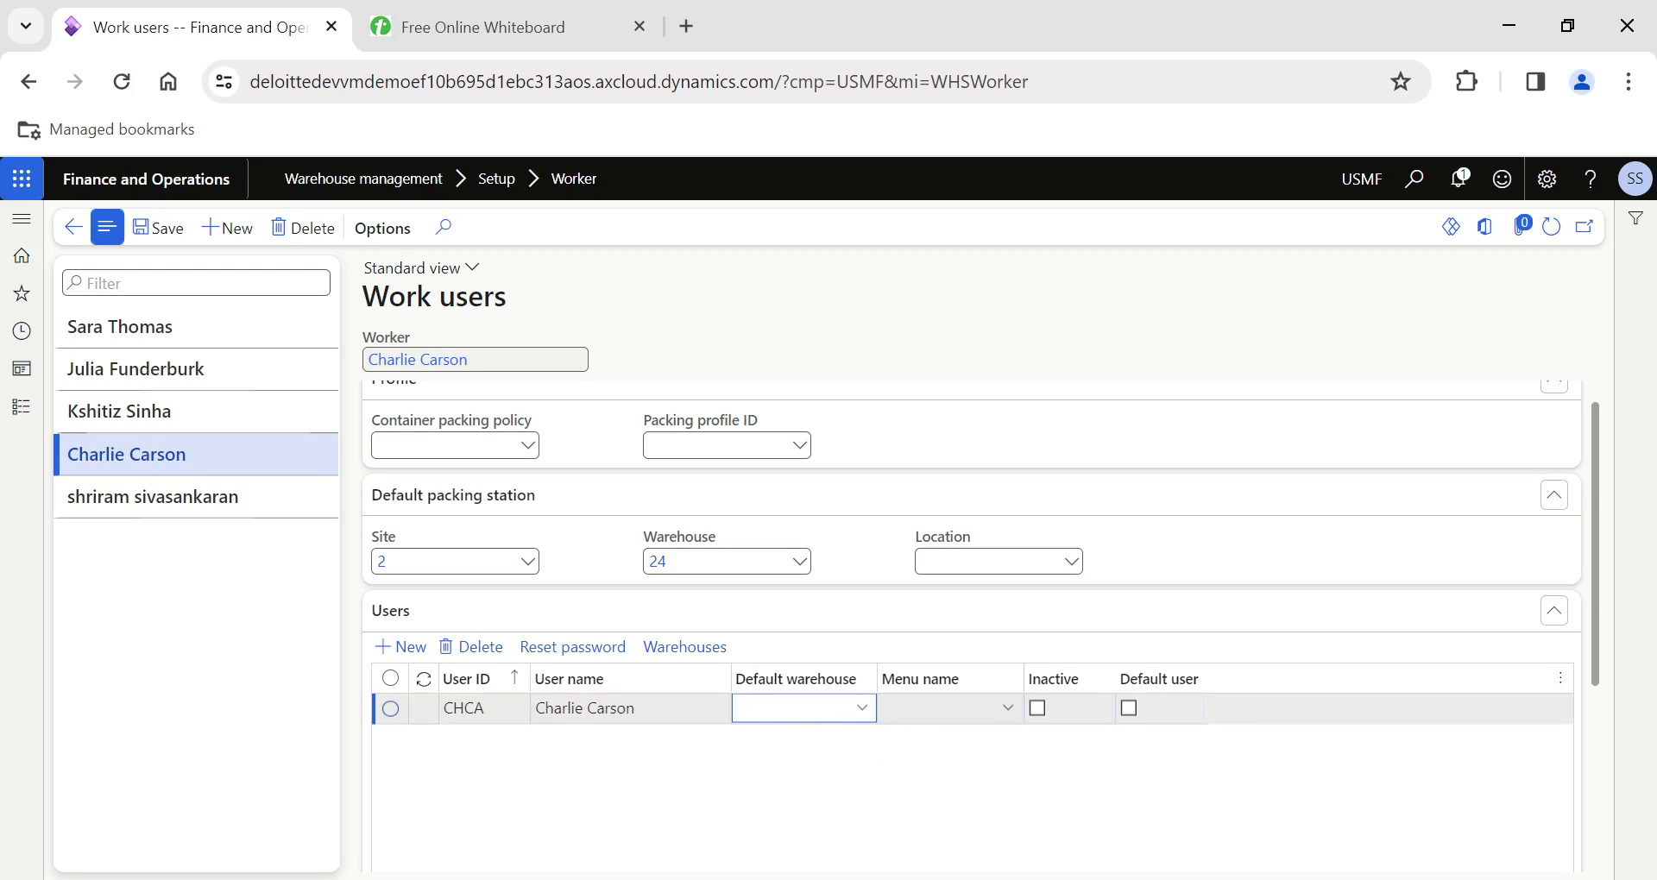
{"action": "scroll", "coordinate": [975, 626], "scroll_direction": "down", "scroll_amount": 1}
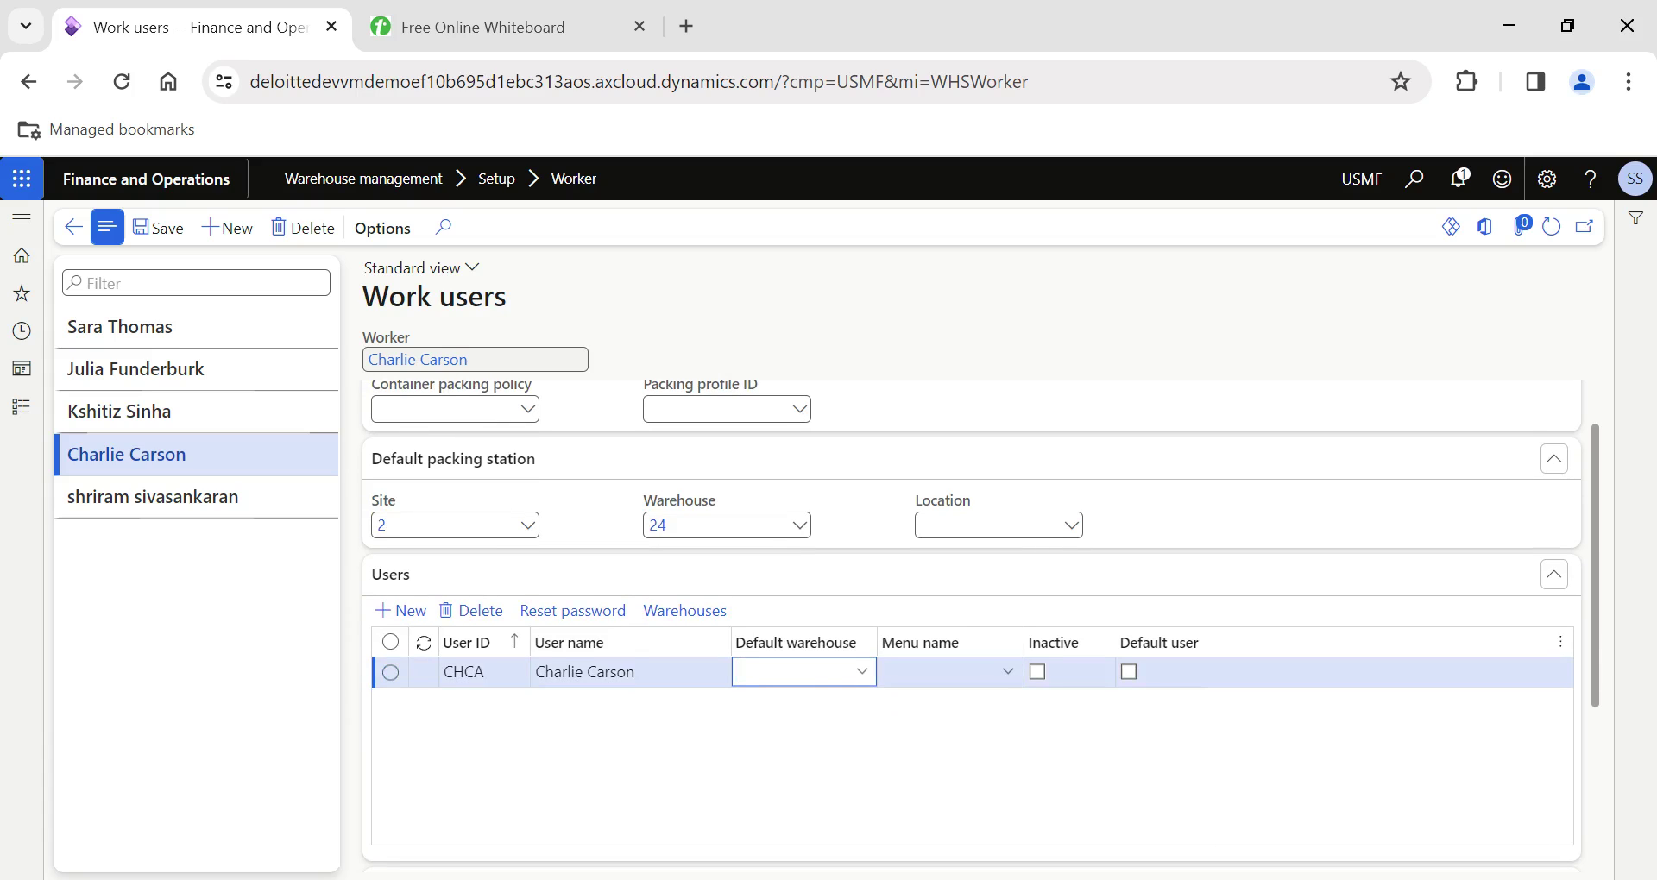
{"action": "key", "text": "Tab"}
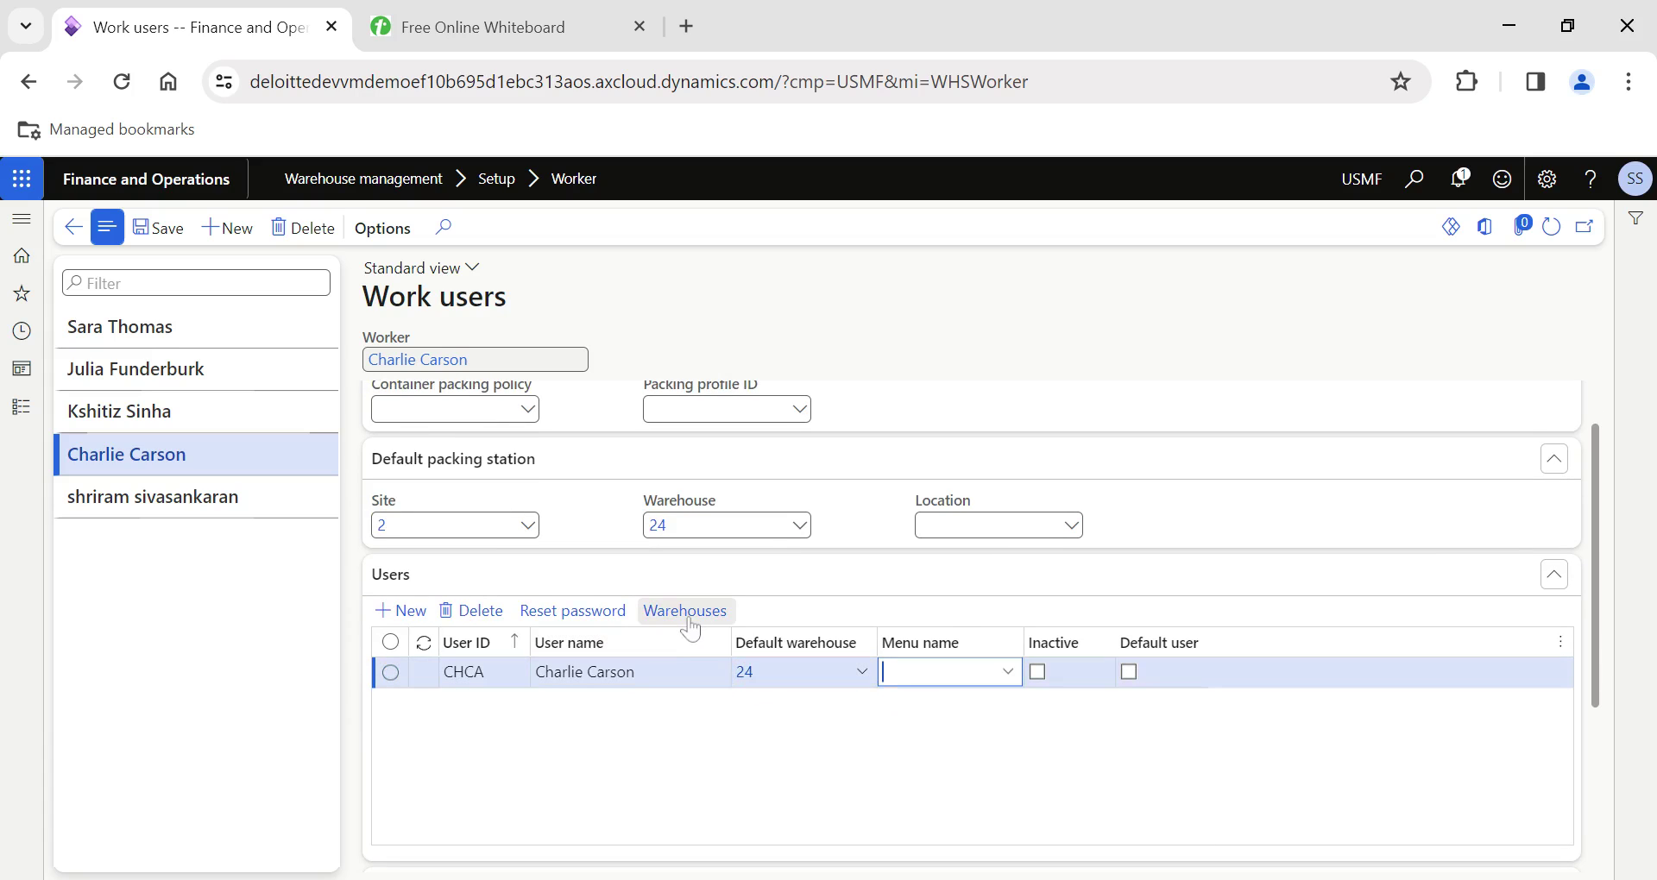
{"action": "left_click", "coordinate": [686, 613]}
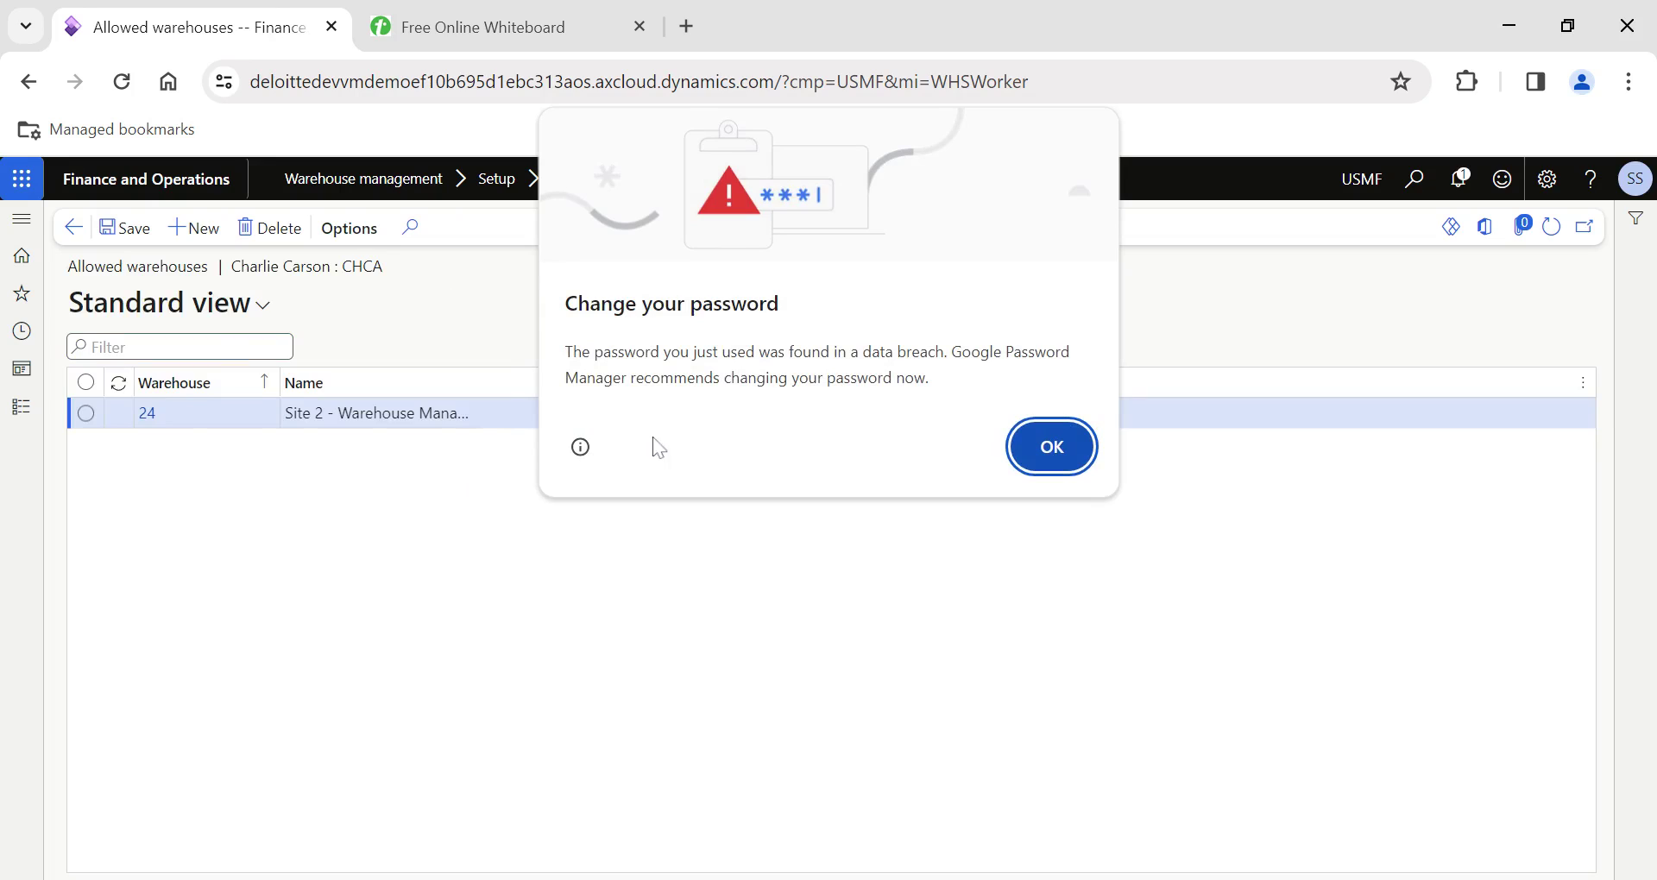
Dismiss the browser's password warning and add warehouse 27 as an allowed warehouse.
{"action": "left_click", "coordinate": [1030, 443]}
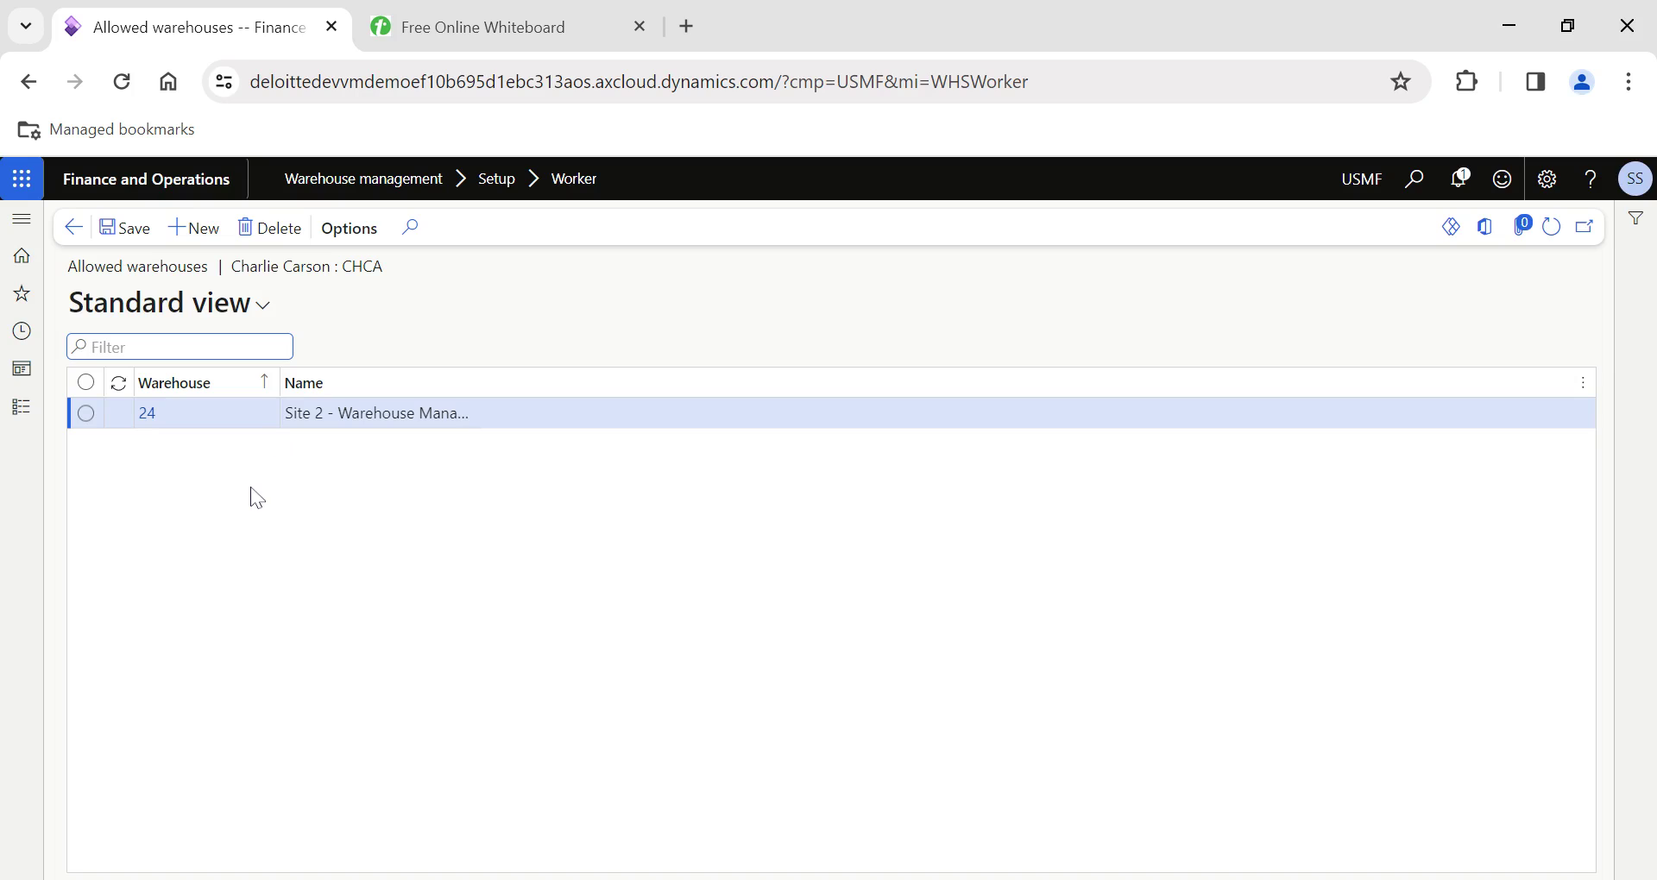
{"action": "left_click", "coordinate": [195, 228]}
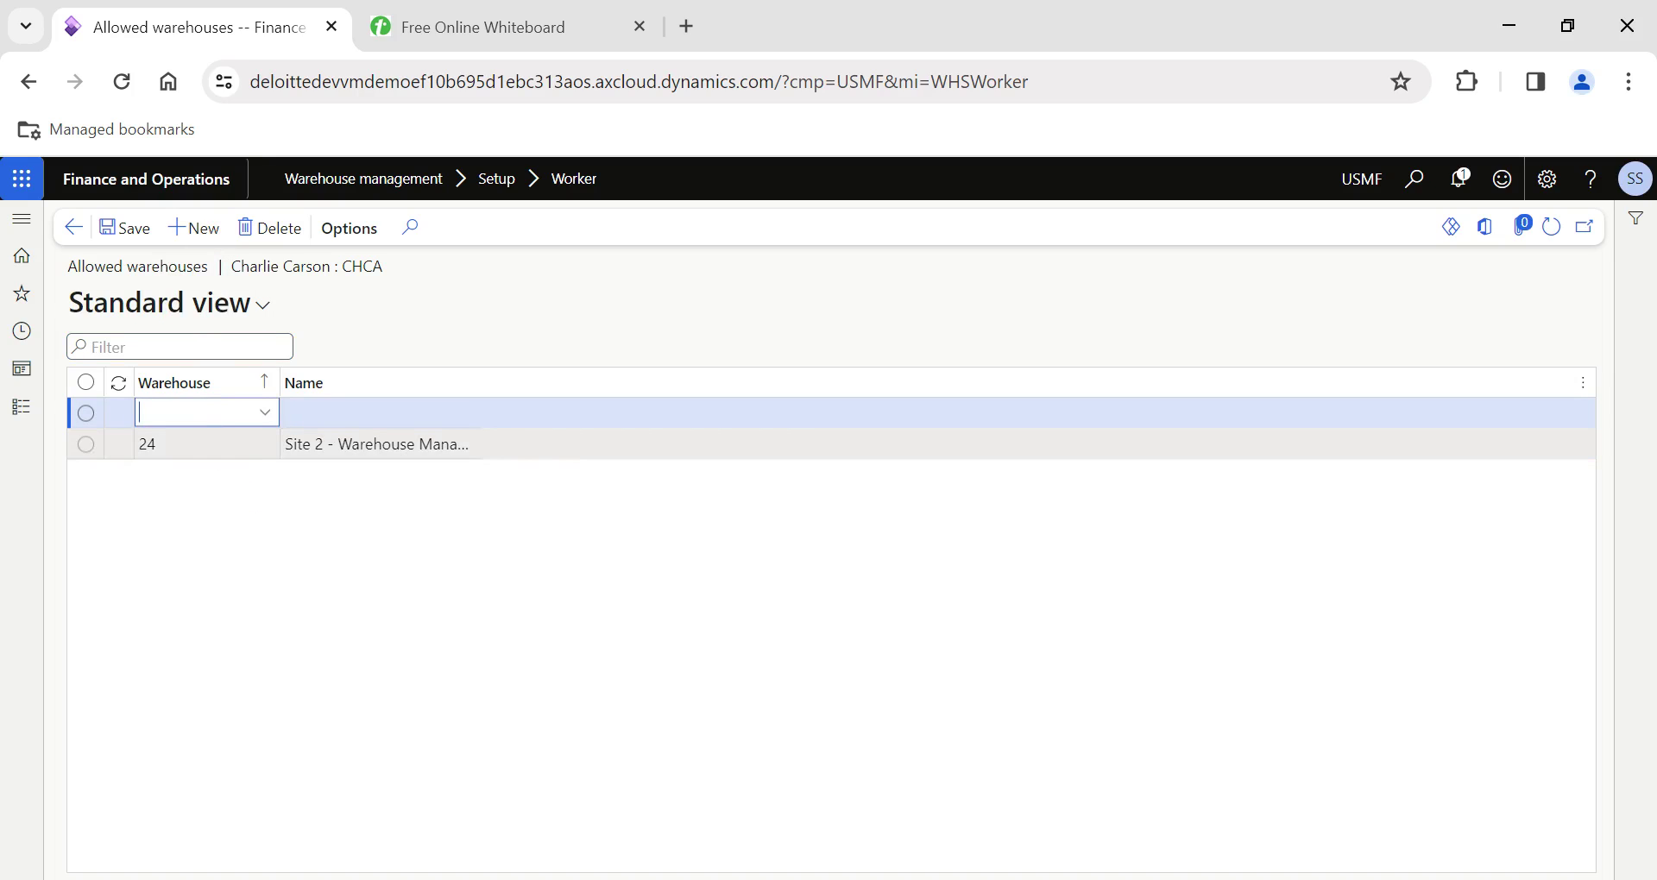
{"action": "left_click", "coordinate": [267, 415]}
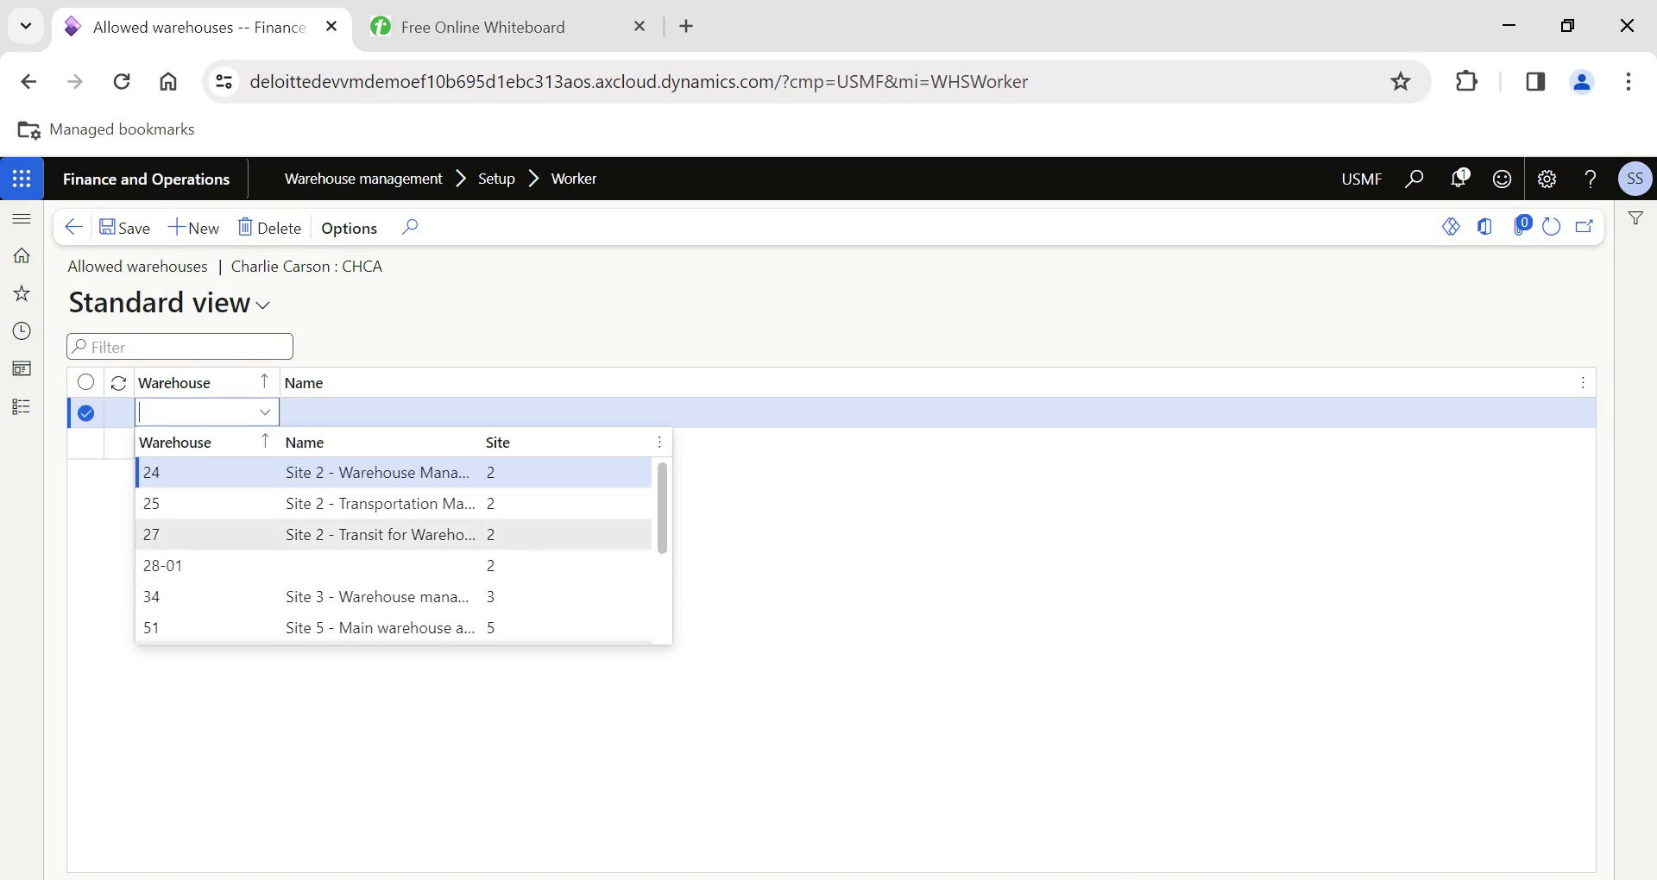
{"action": "scroll", "coordinate": [362, 596], "scroll_direction": "down", "scroll_amount": 2}
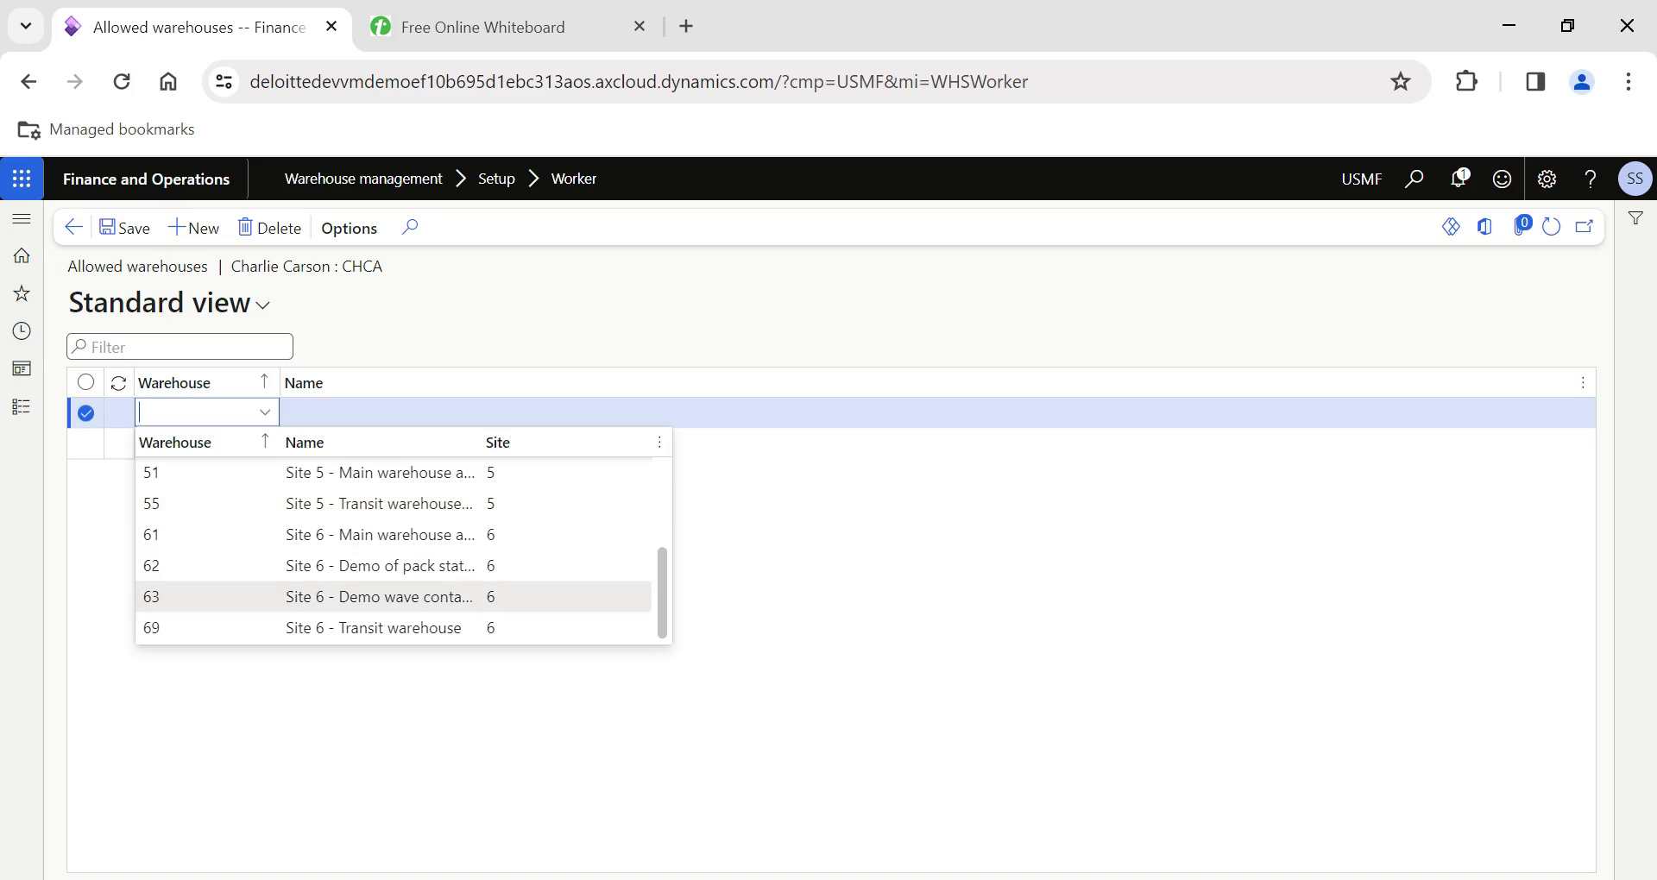
{"action": "scroll", "coordinate": [362, 565], "scroll_direction": "up", "scroll_amount": 2}
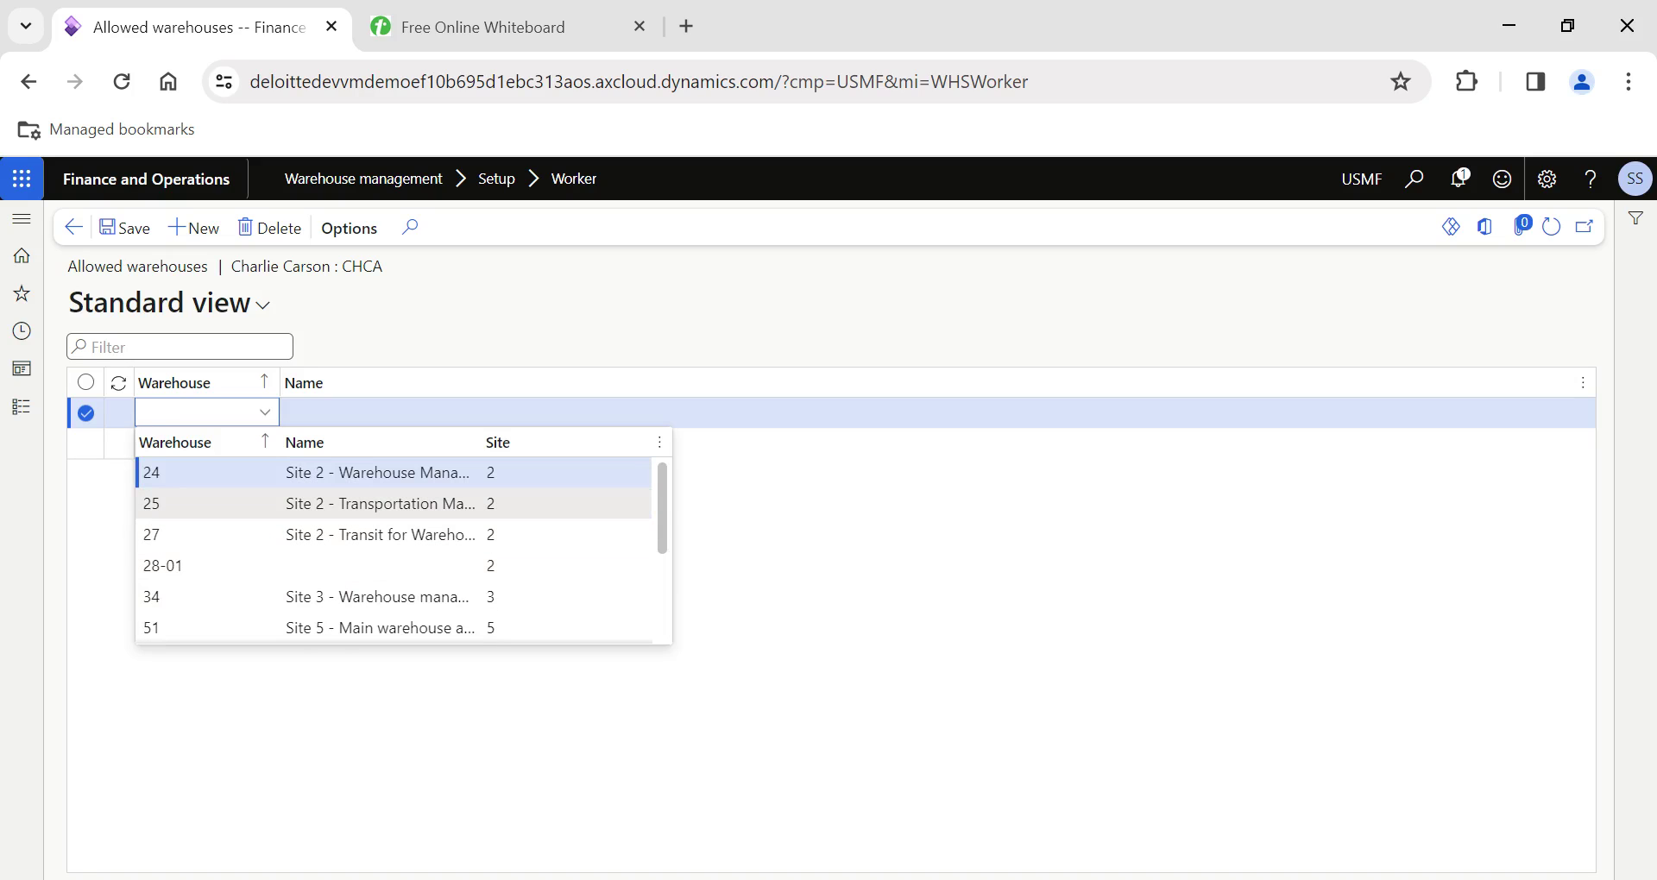
{"action": "left_click", "coordinate": [206, 535]}
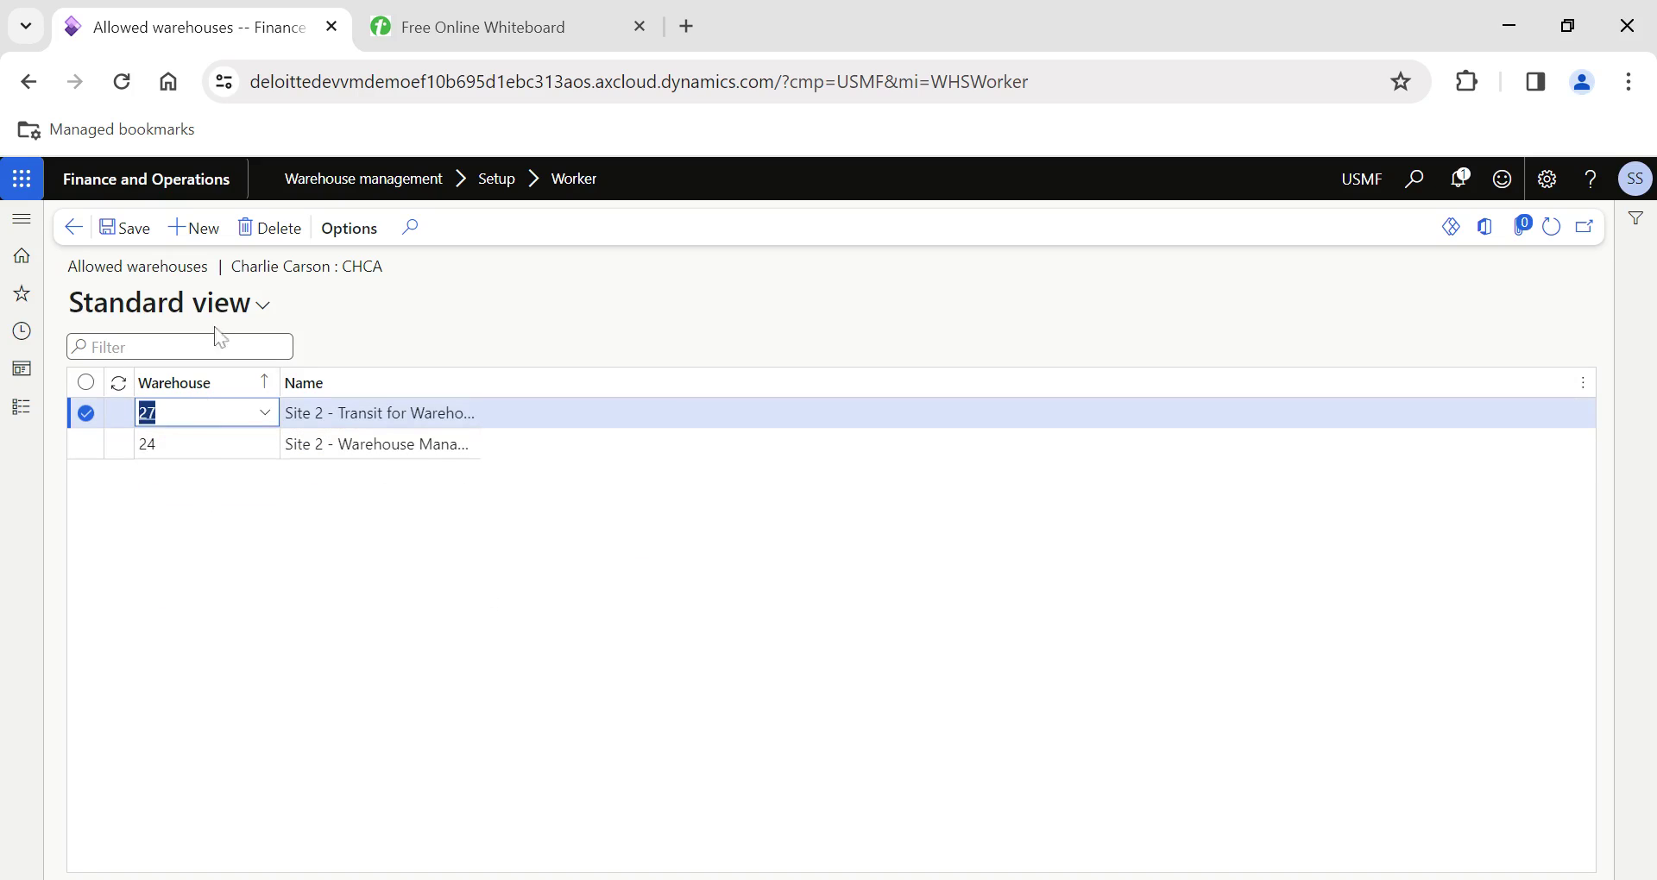
Add warehouse 61 as another allowed warehouse, save, and return to Work users.
{"action": "left_click", "coordinate": [195, 227]}
{"action": "left_click", "coordinate": [265, 412]}
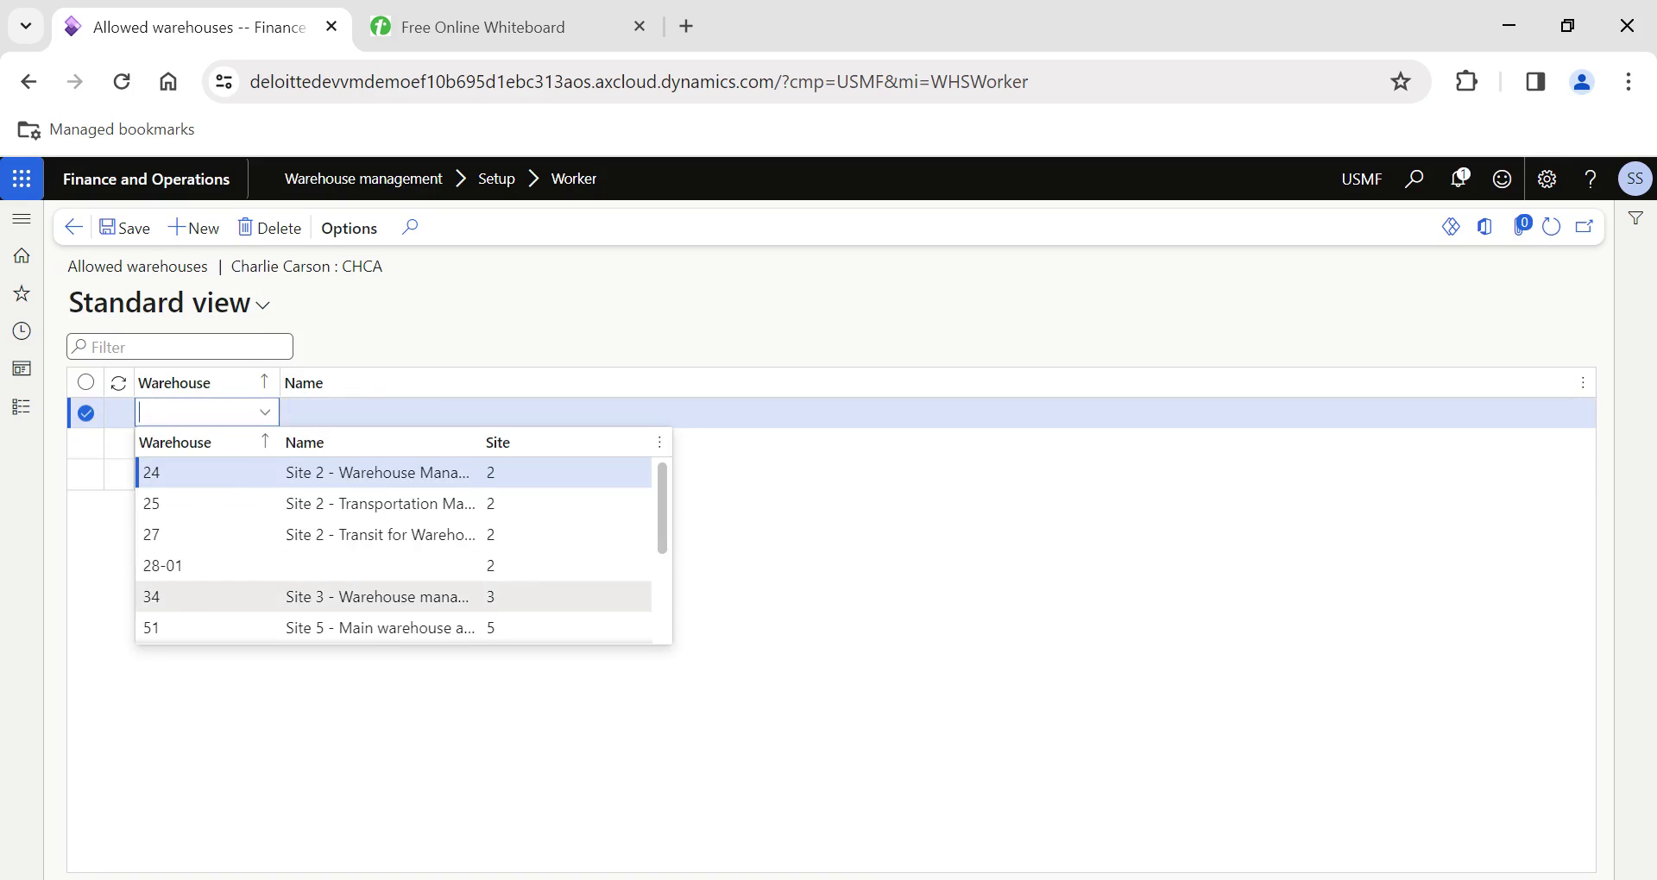
{"action": "scroll", "coordinate": [207, 610], "scroll_direction": "down", "scroll_amount": 3}
{"action": "left_click", "coordinate": [205, 534]}
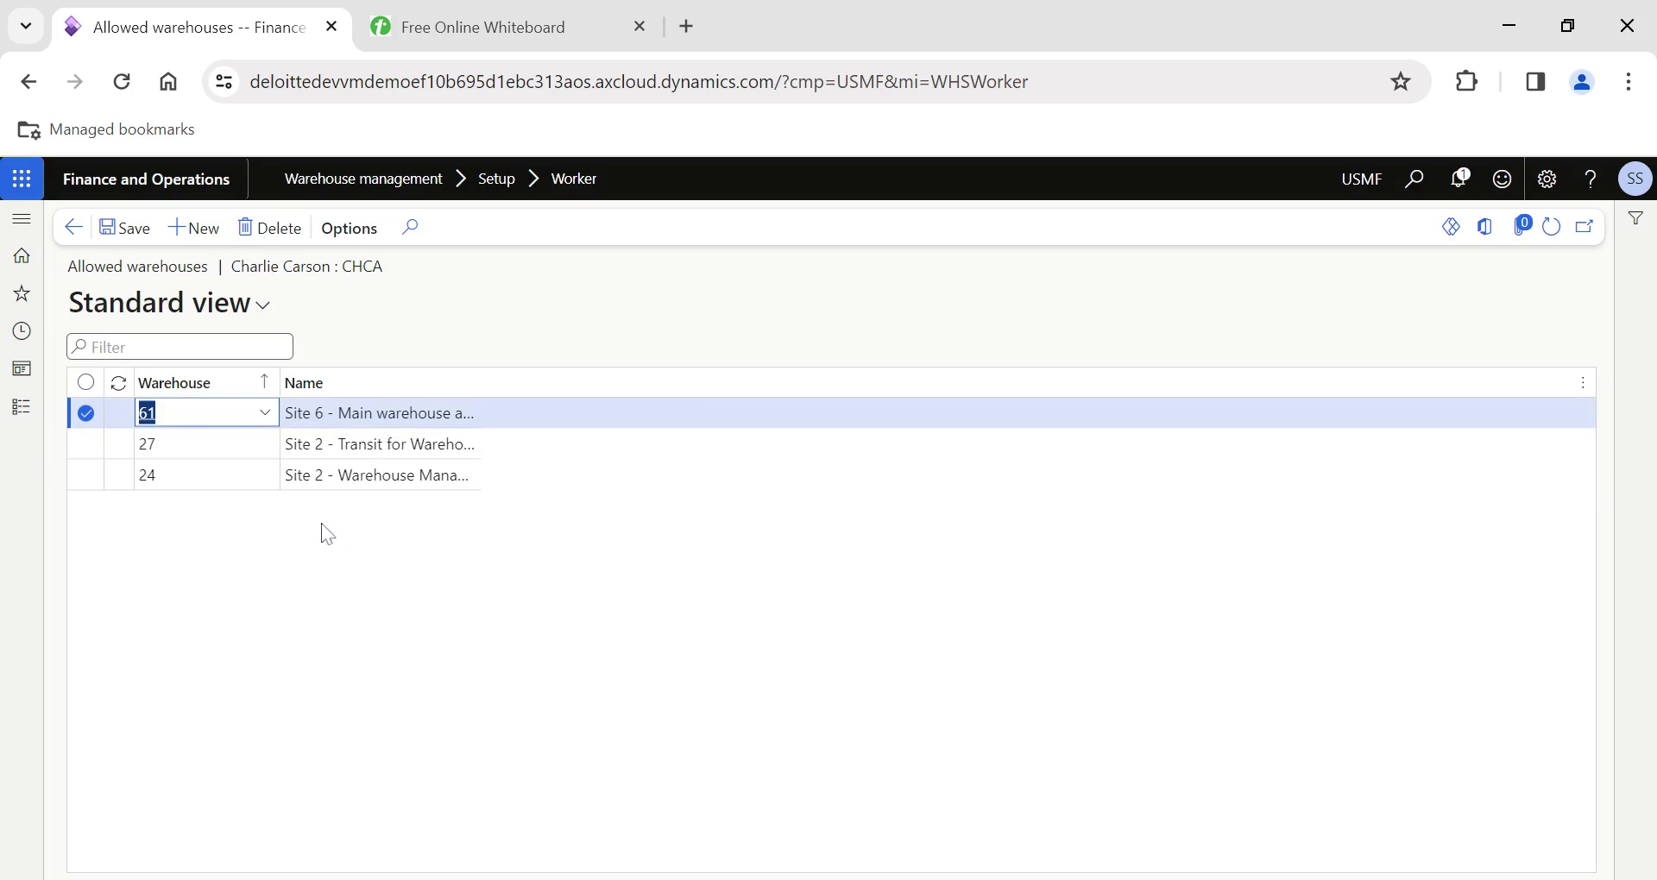
{"action": "left_click", "coordinate": [123, 229]}
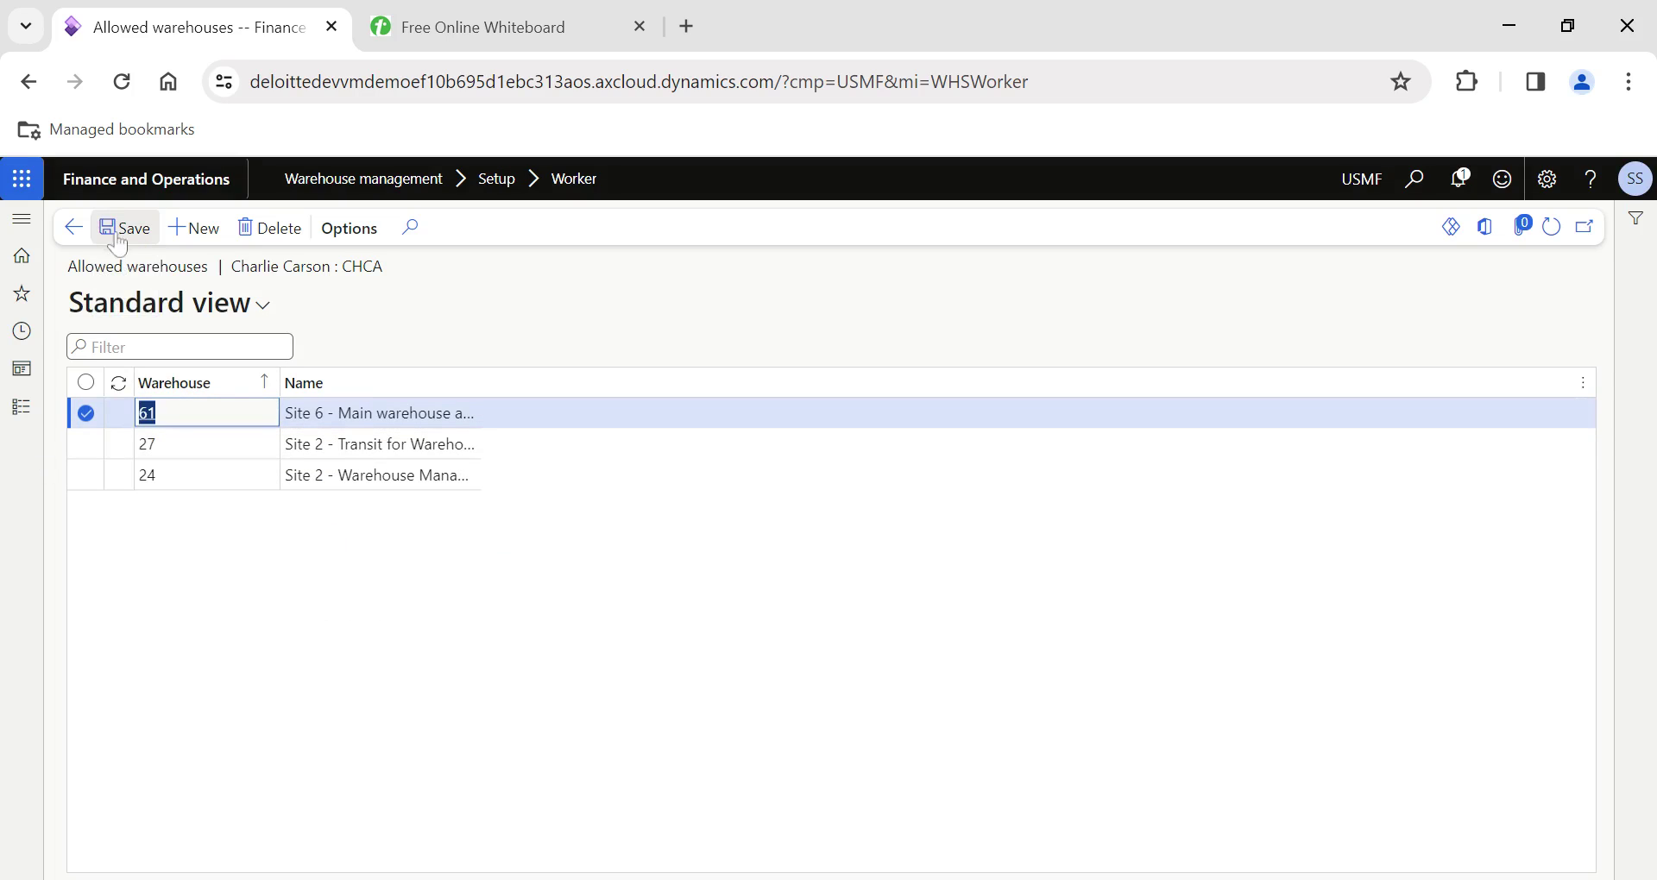
{"action": "left_click", "coordinate": [74, 228]}
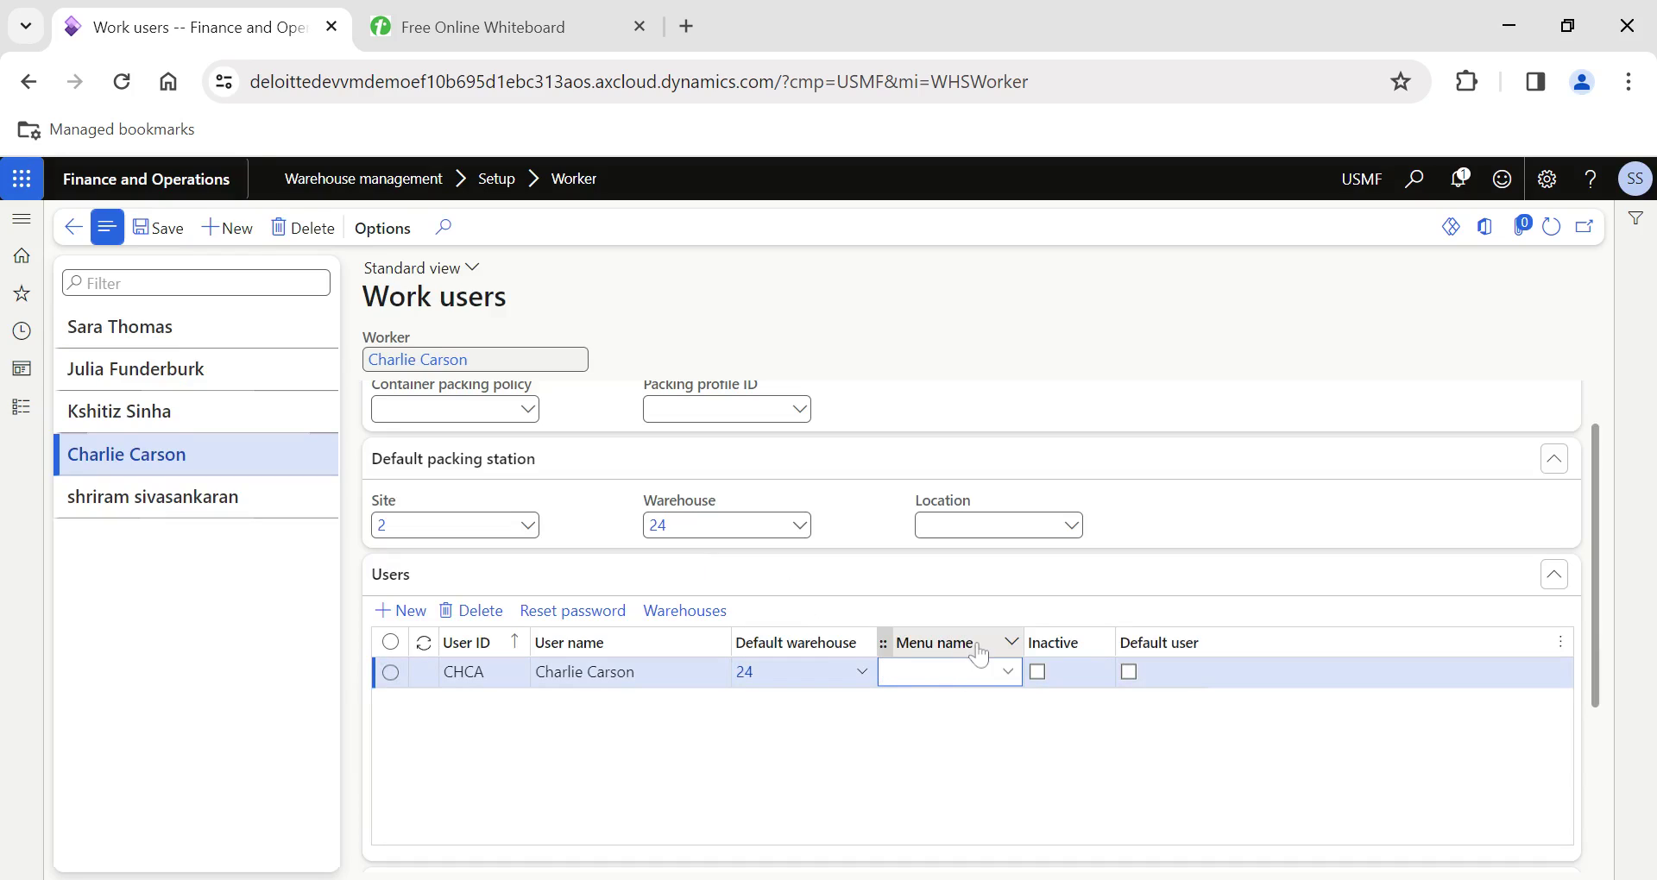
View details of the Menu name field, then open Warehouse management > Setup > Mobile device > Mobile device menu.
{"action": "scroll", "coordinate": [979, 707], "scroll_direction": "down", "scroll_amount": 2}
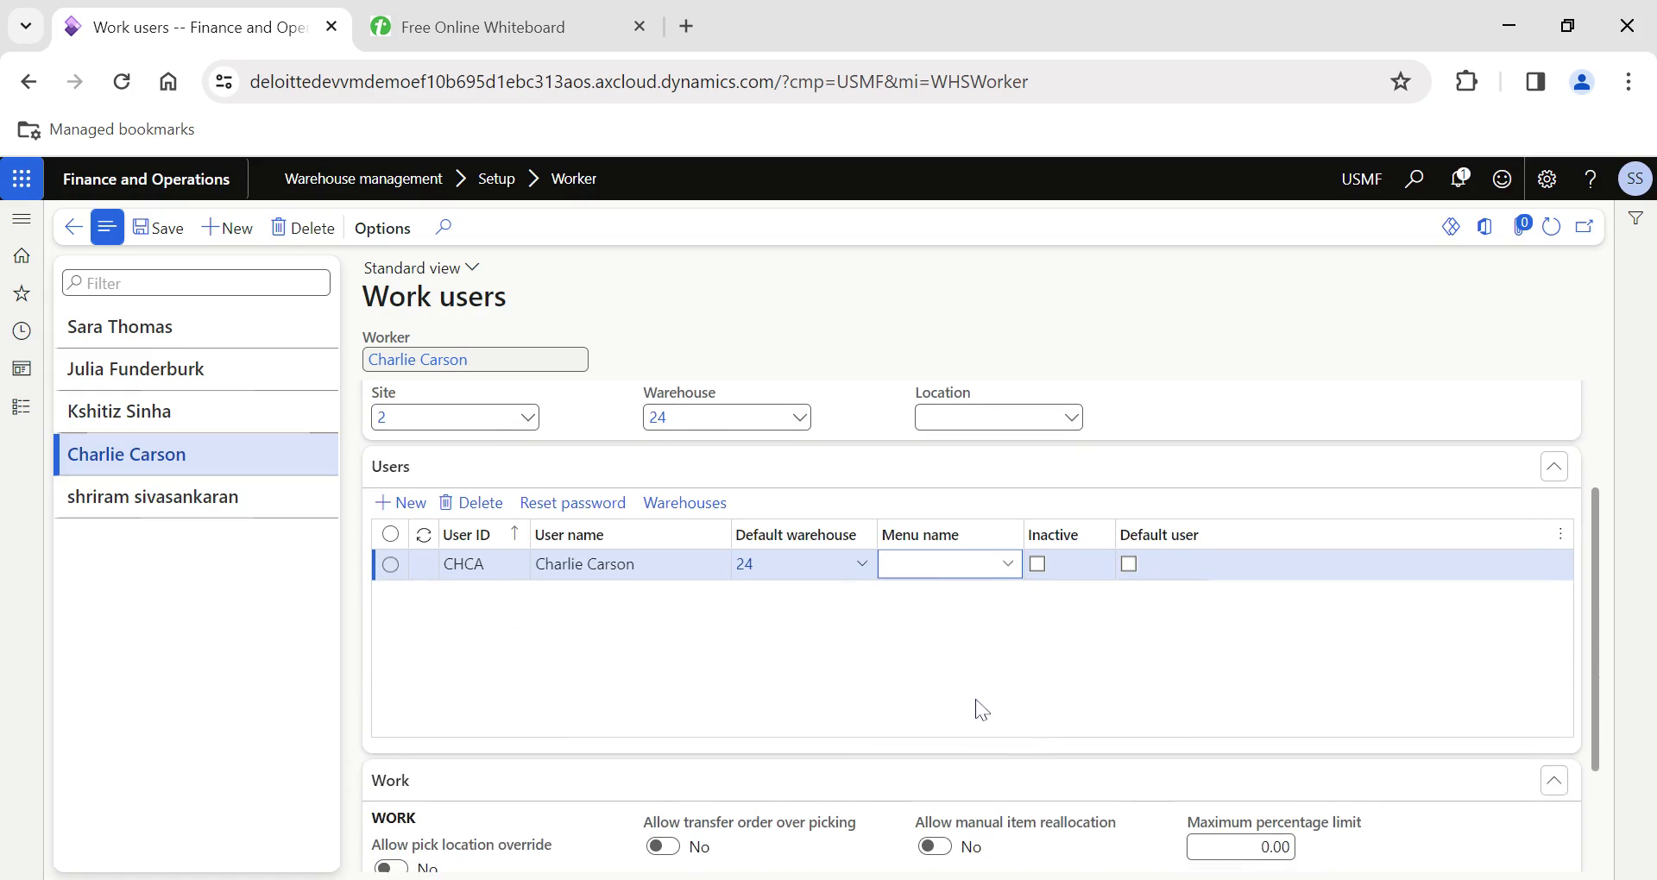
{"action": "right_click", "coordinate": [1006, 571]}
{"action": "left_click", "coordinate": [1052, 548]}
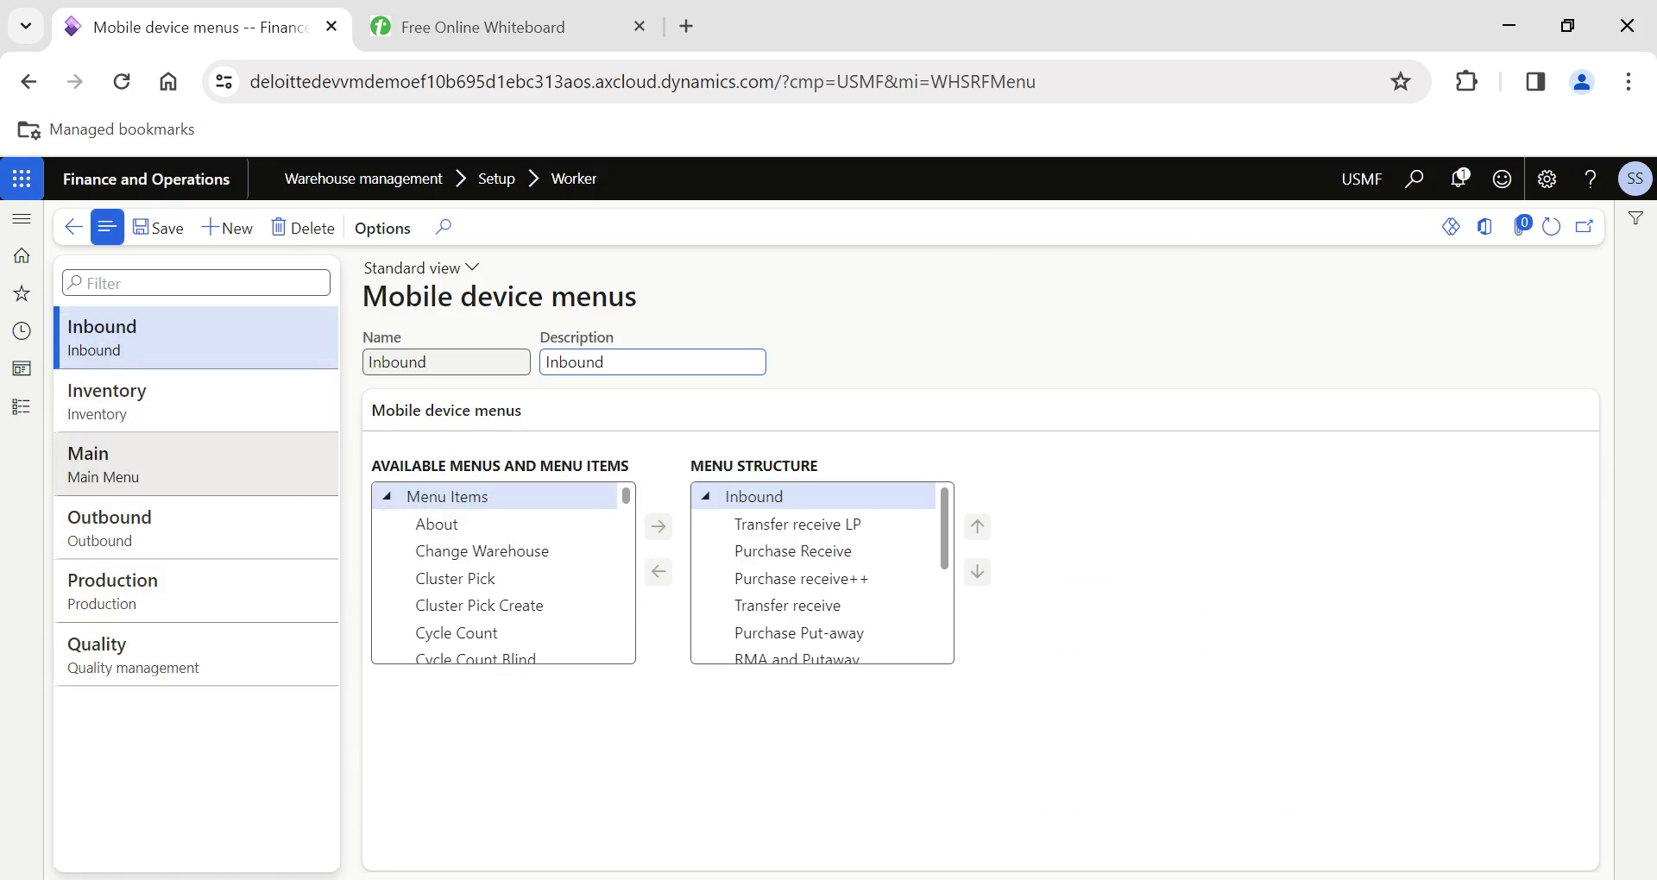
{"action": "left_click", "coordinate": [21, 421]}
{"action": "scroll", "coordinate": [87, 776], "scroll_direction": "down", "scroll_amount": 10}
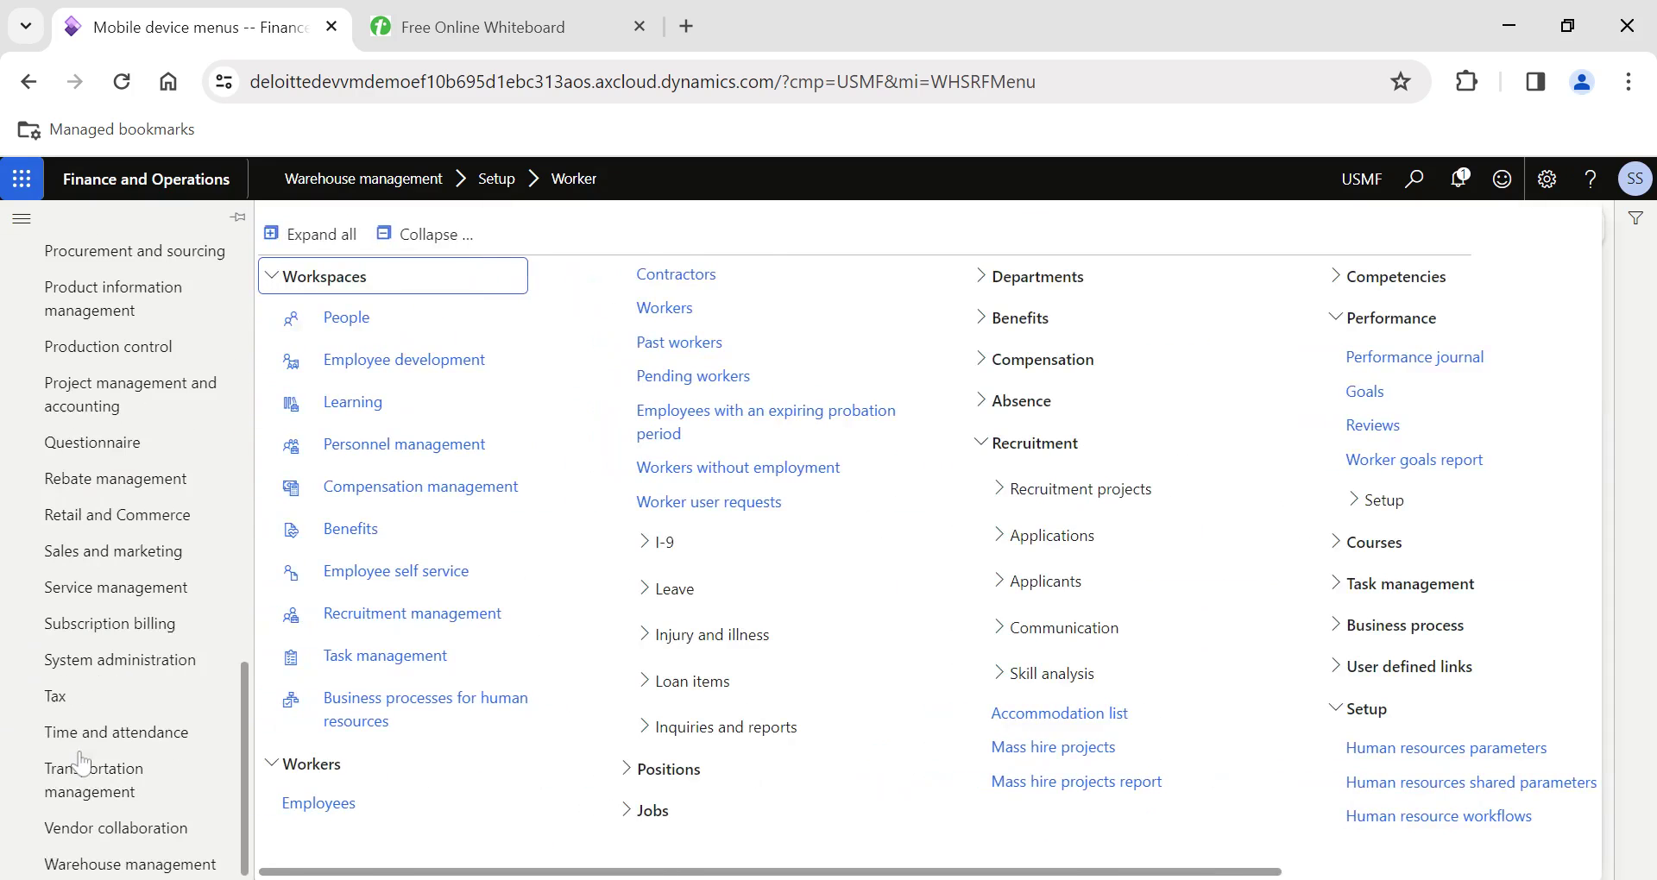
{"action": "left_click", "coordinate": [89, 865]}
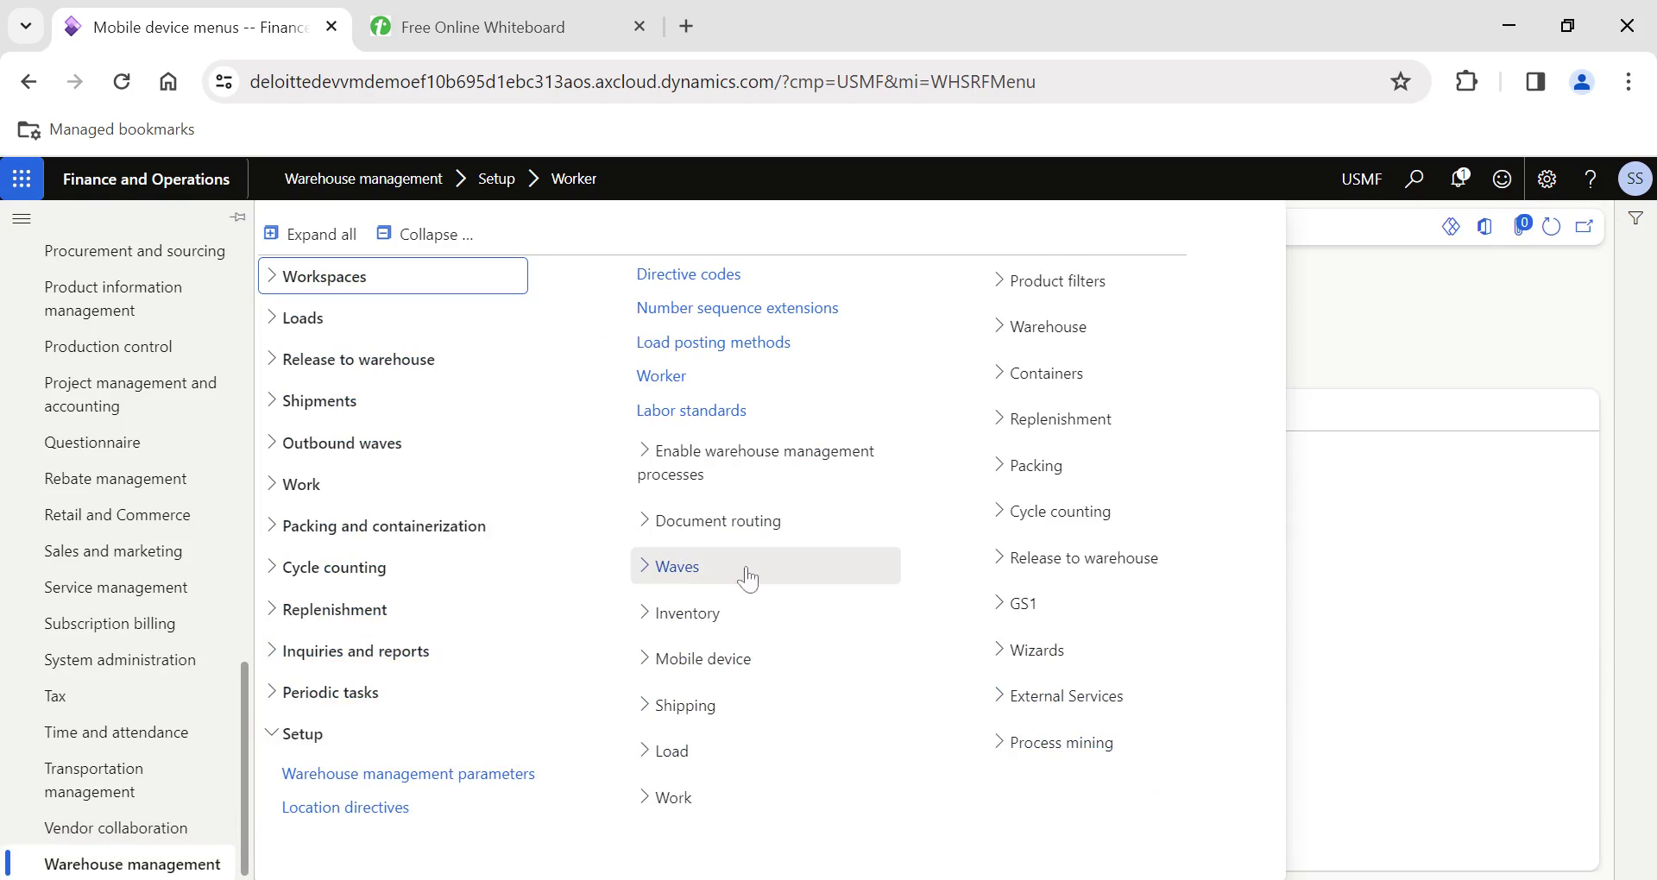
{"action": "left_click", "coordinate": [725, 663]}
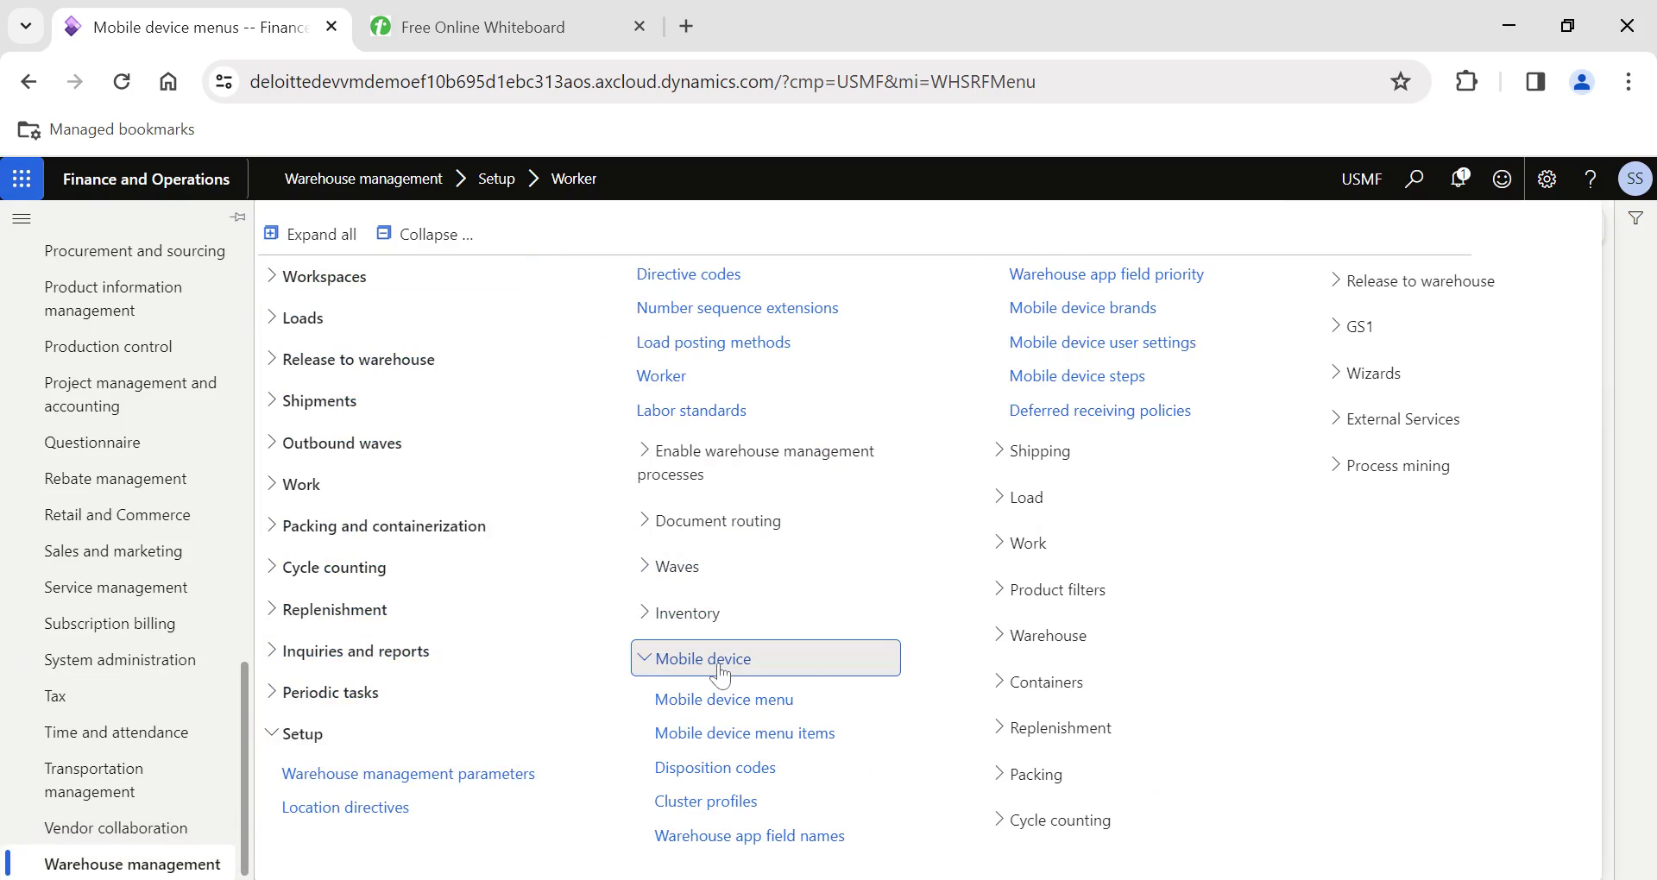
{"action": "left_click", "coordinate": [798, 702]}
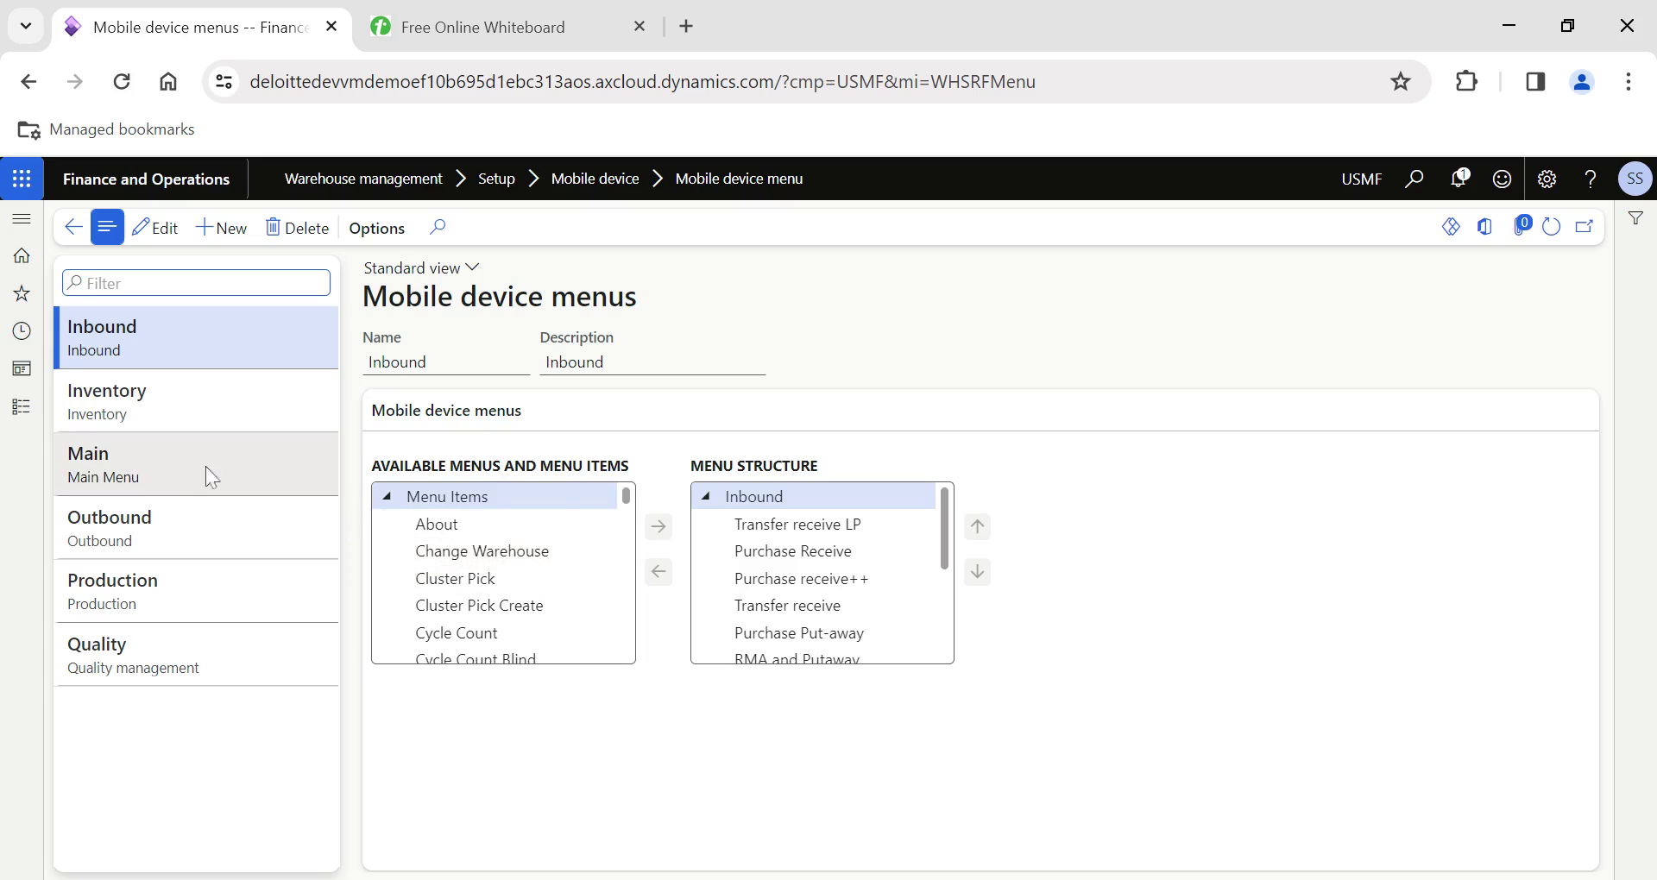
Review the Main and Outbound mobile device menu structures.
{"action": "left_click", "coordinate": [173, 465]}
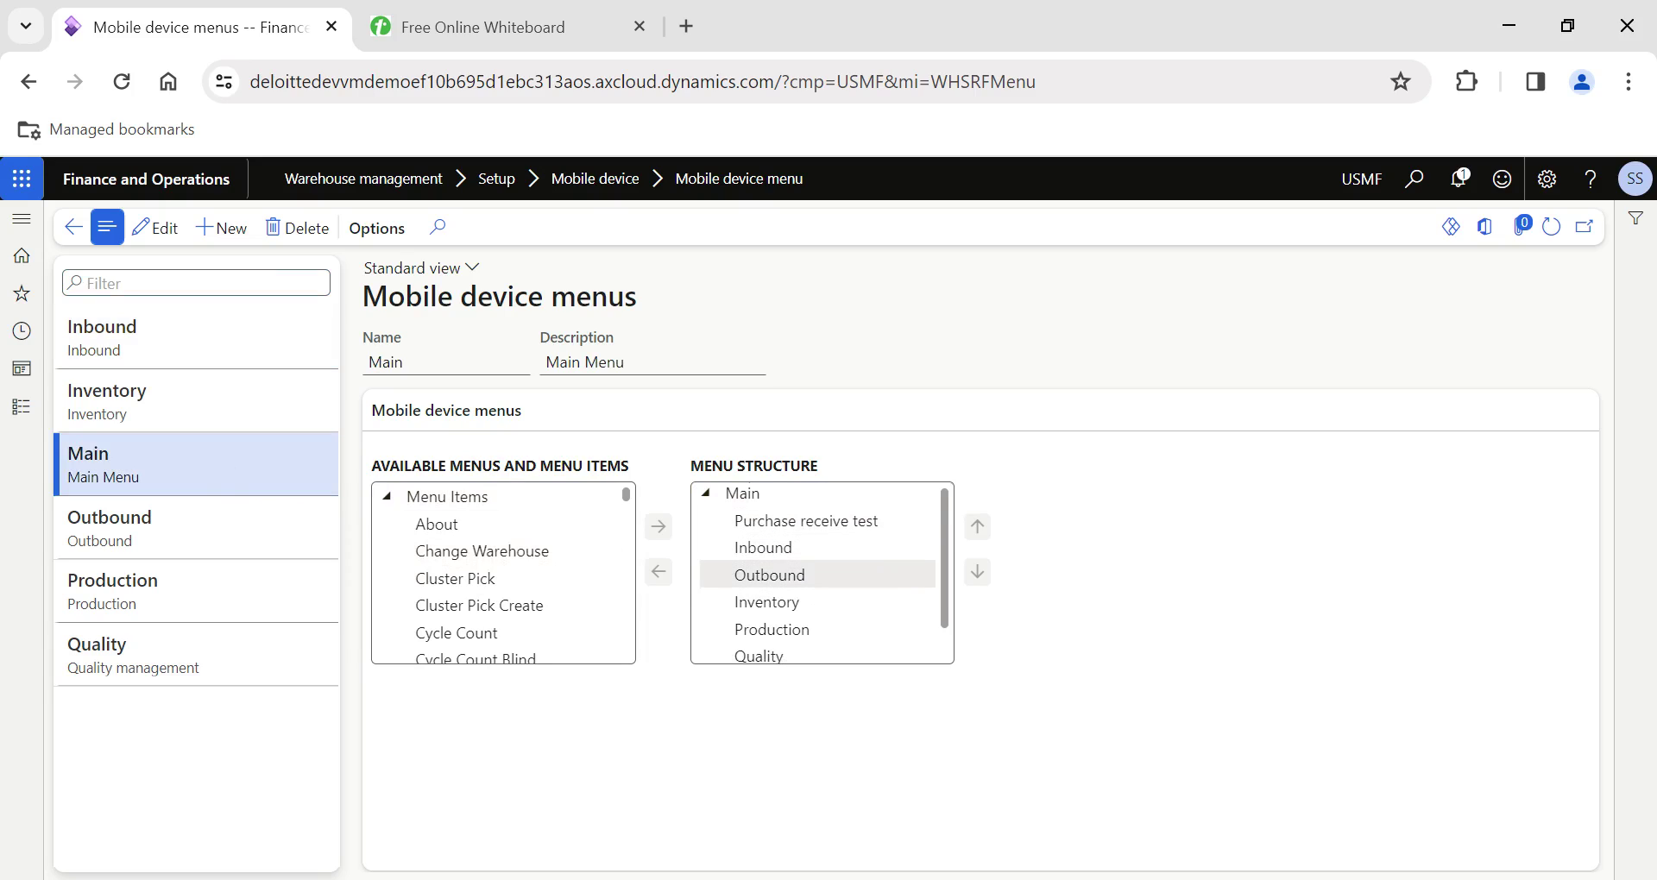
{"action": "scroll", "coordinate": [820, 552], "scroll_direction": "down", "scroll_amount": 1}
{"action": "scroll", "coordinate": [820, 605], "scroll_direction": "up", "scroll_amount": 1}
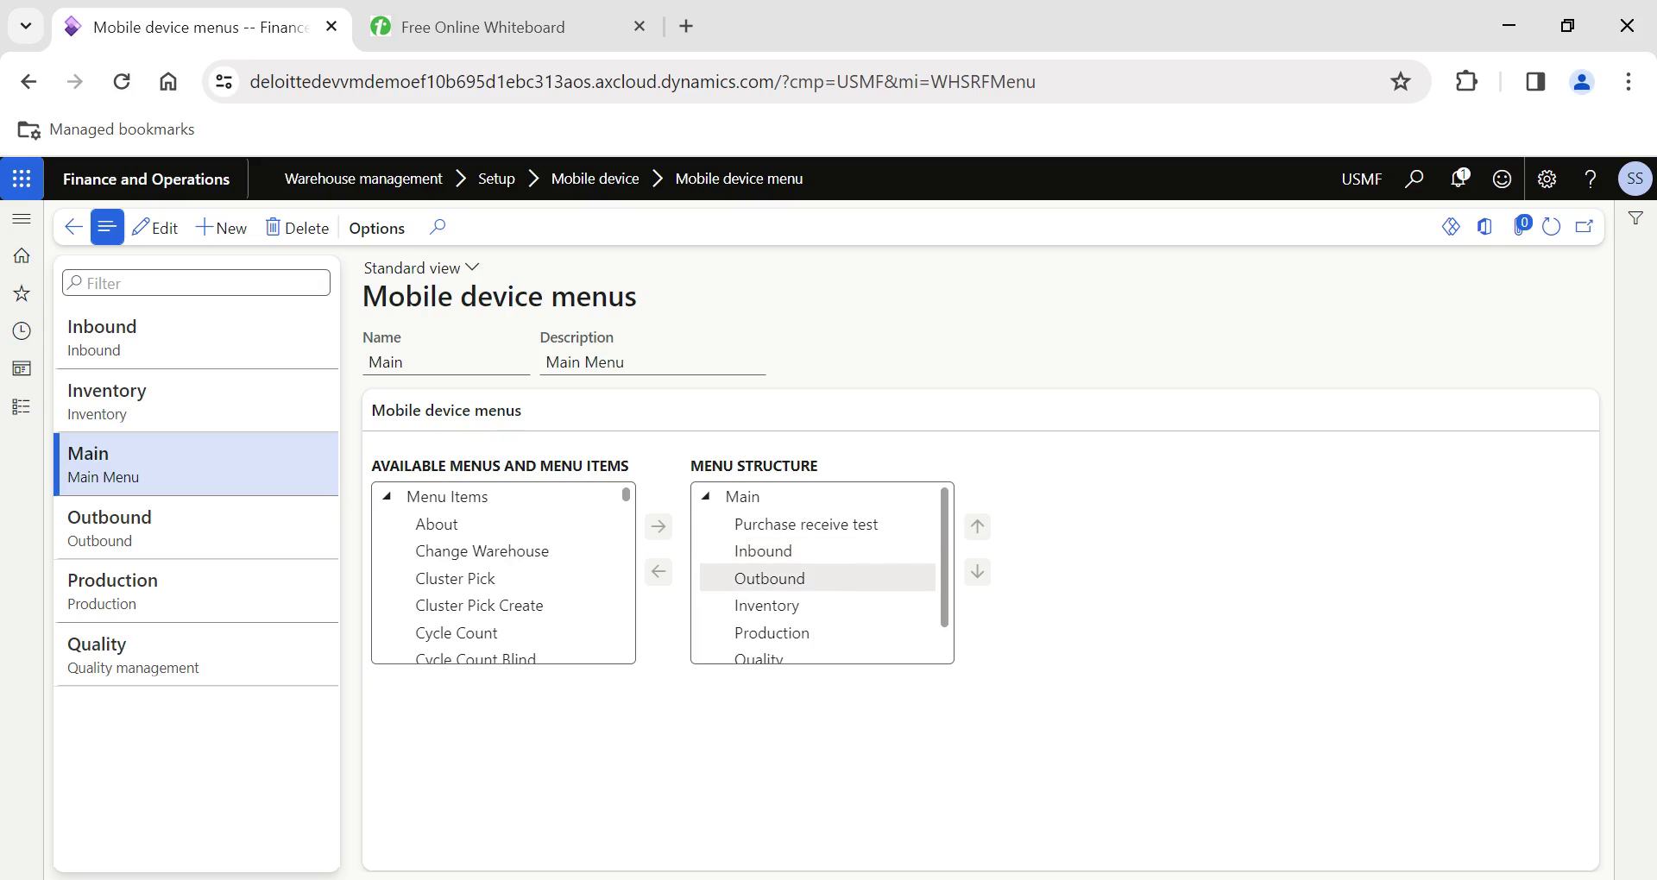
{"action": "scroll", "coordinate": [820, 552], "scroll_direction": "down", "scroll_amount": 1}
{"action": "scroll", "coordinate": [820, 586], "scroll_direction": "up", "scroll_amount": 2}
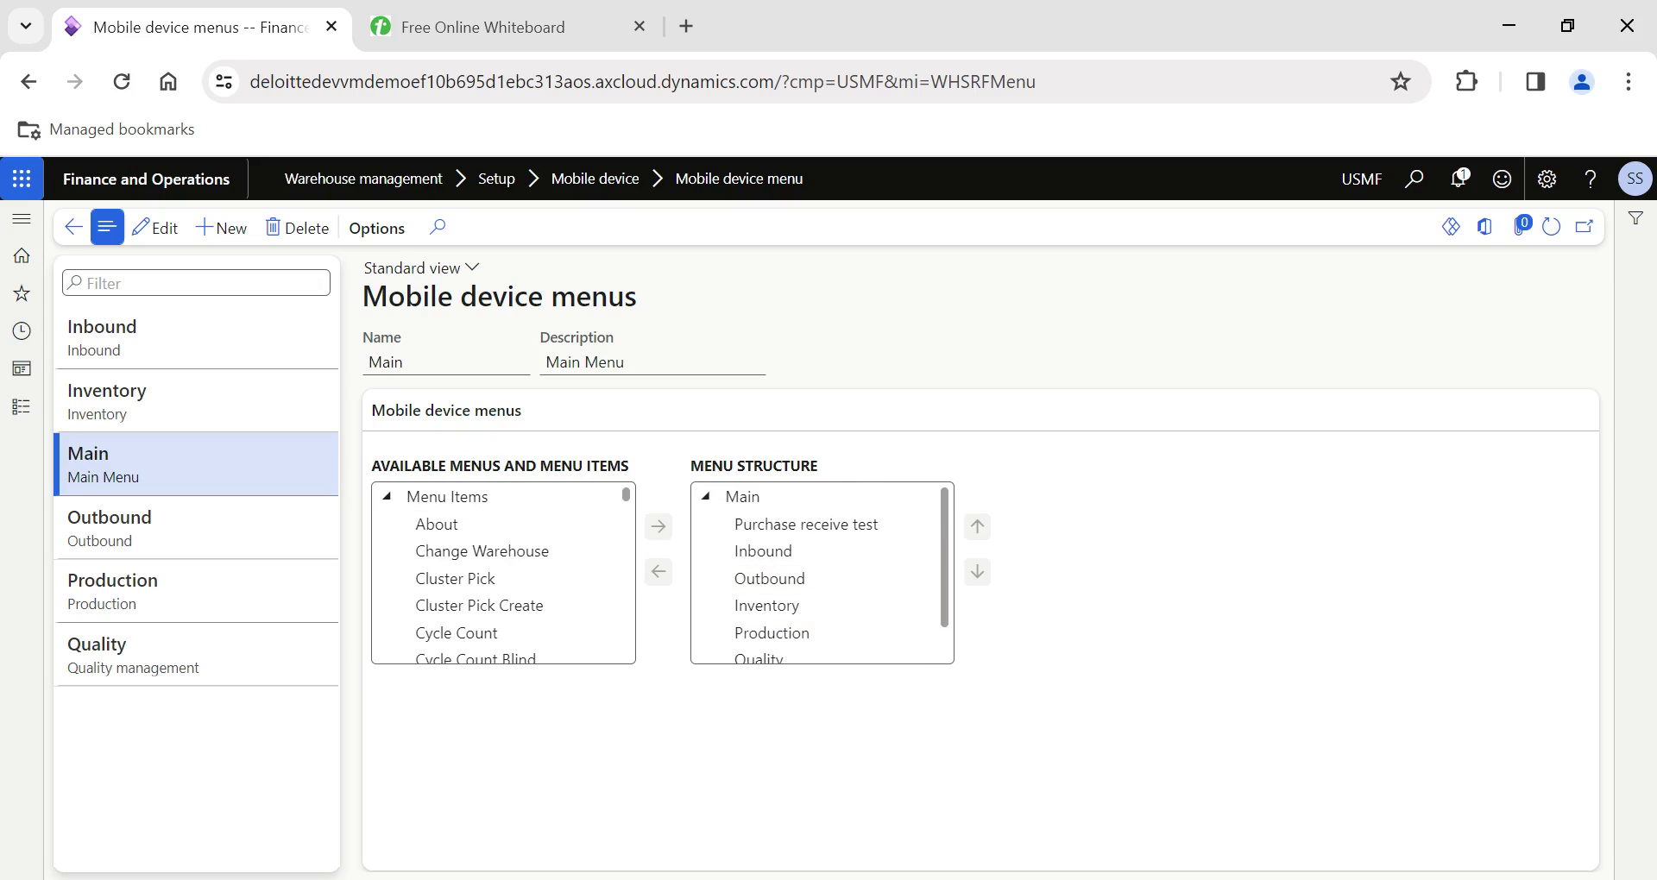
{"action": "left_click", "coordinate": [173, 528]}
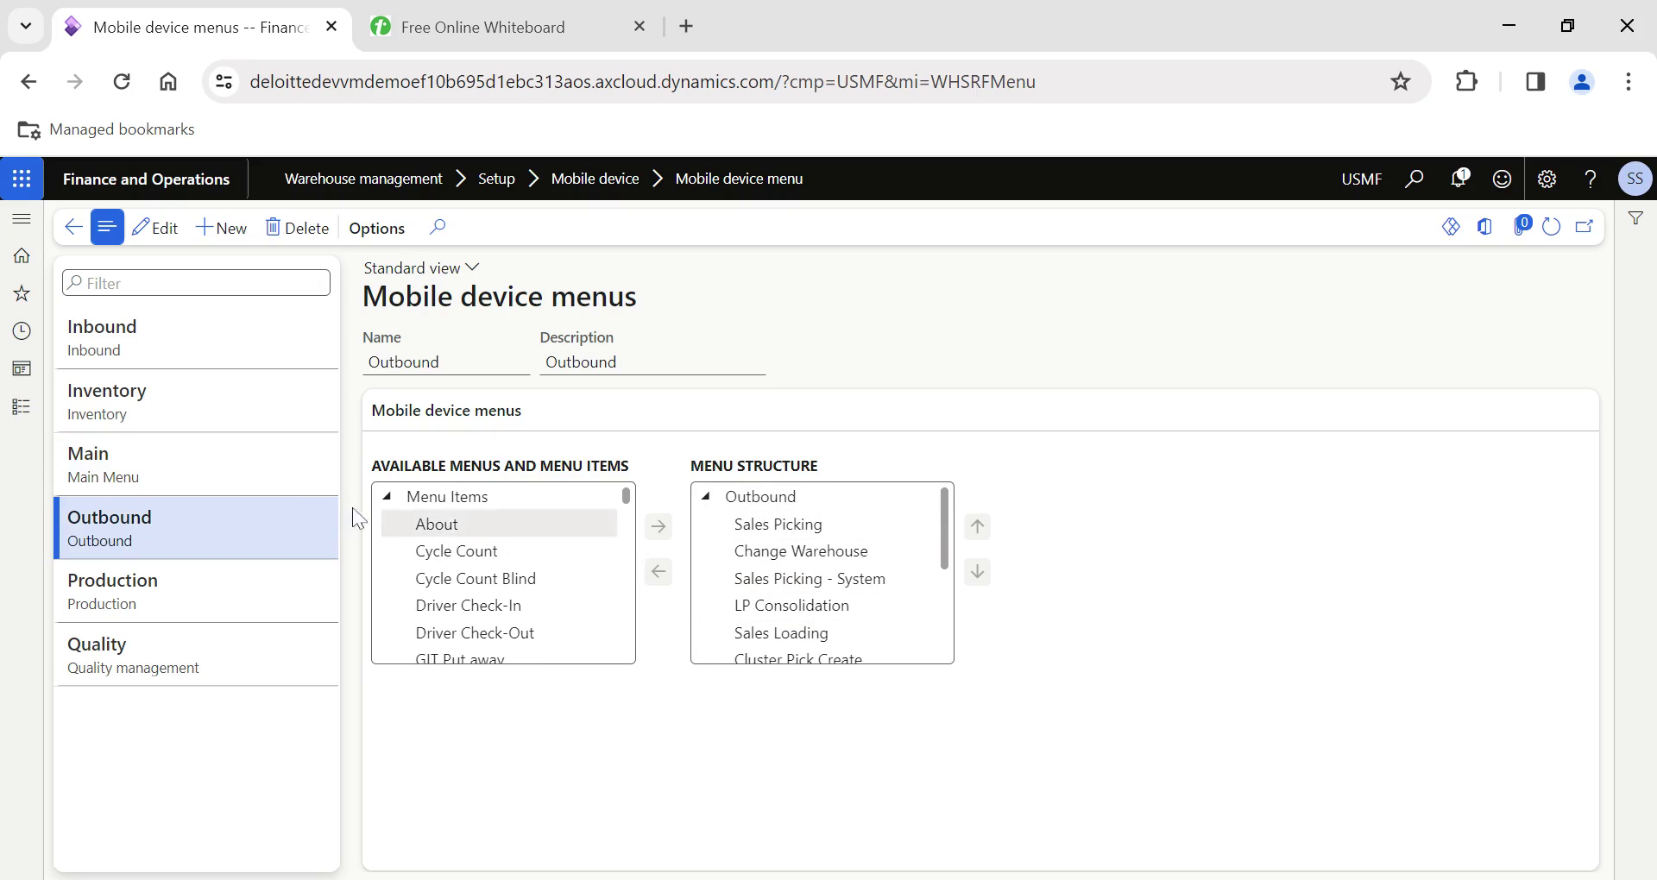
{"action": "left_click", "coordinate": [173, 464]}
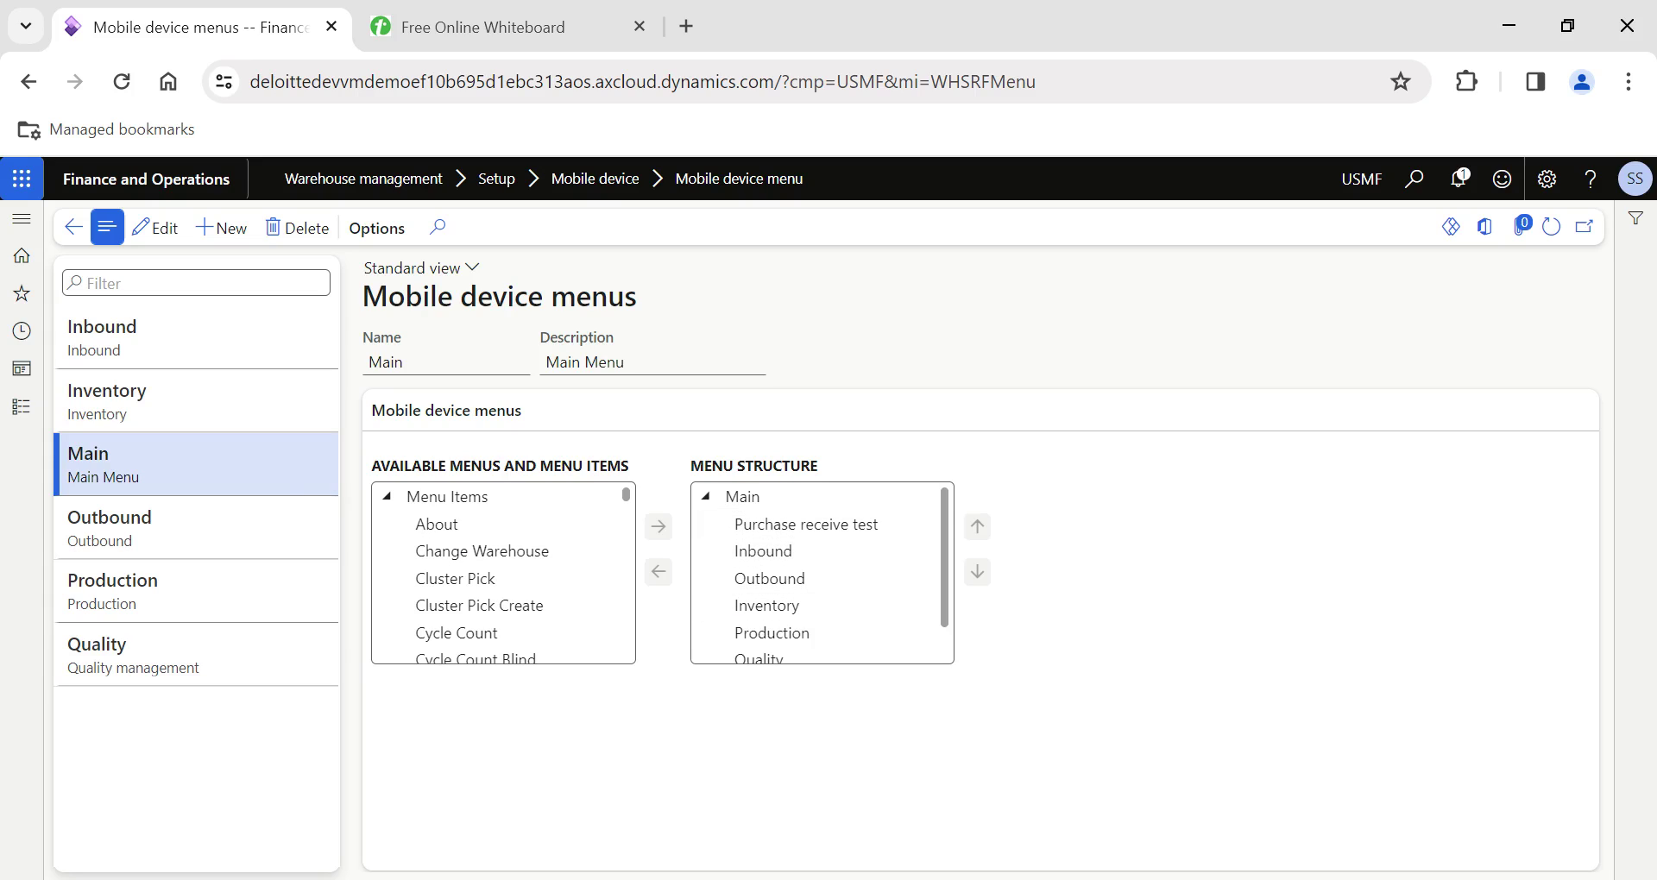
{"action": "scroll", "coordinate": [822, 605], "scroll_direction": "down", "scroll_amount": 1}
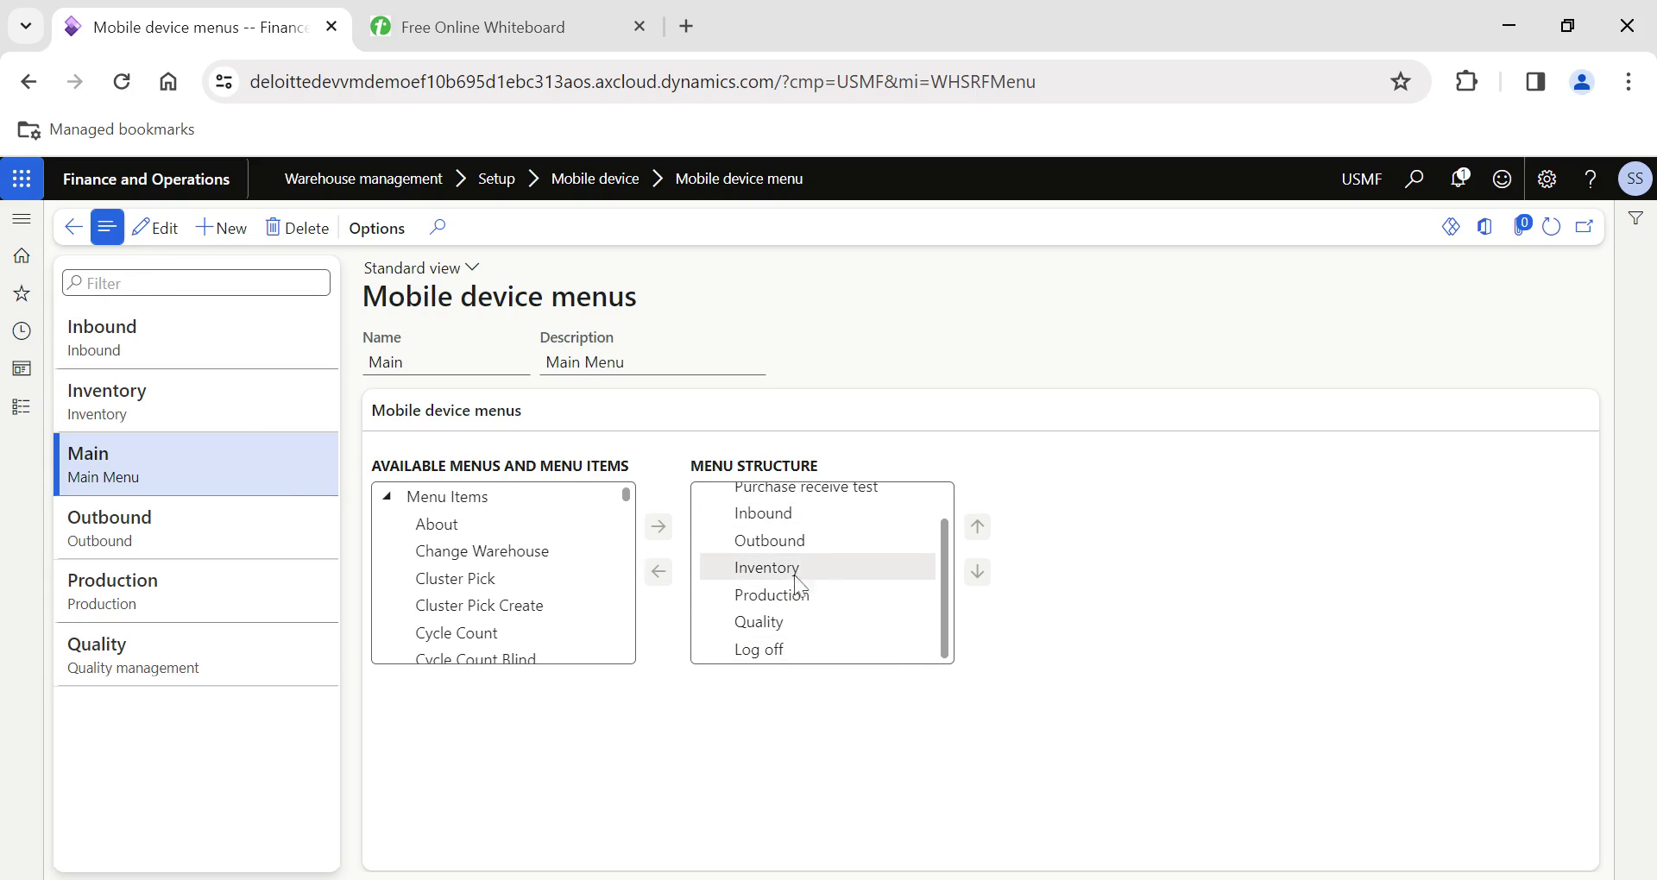
Add About to the Main menu, move it below Inbound, then remove it again.
{"action": "left_click", "coordinate": [469, 525]}
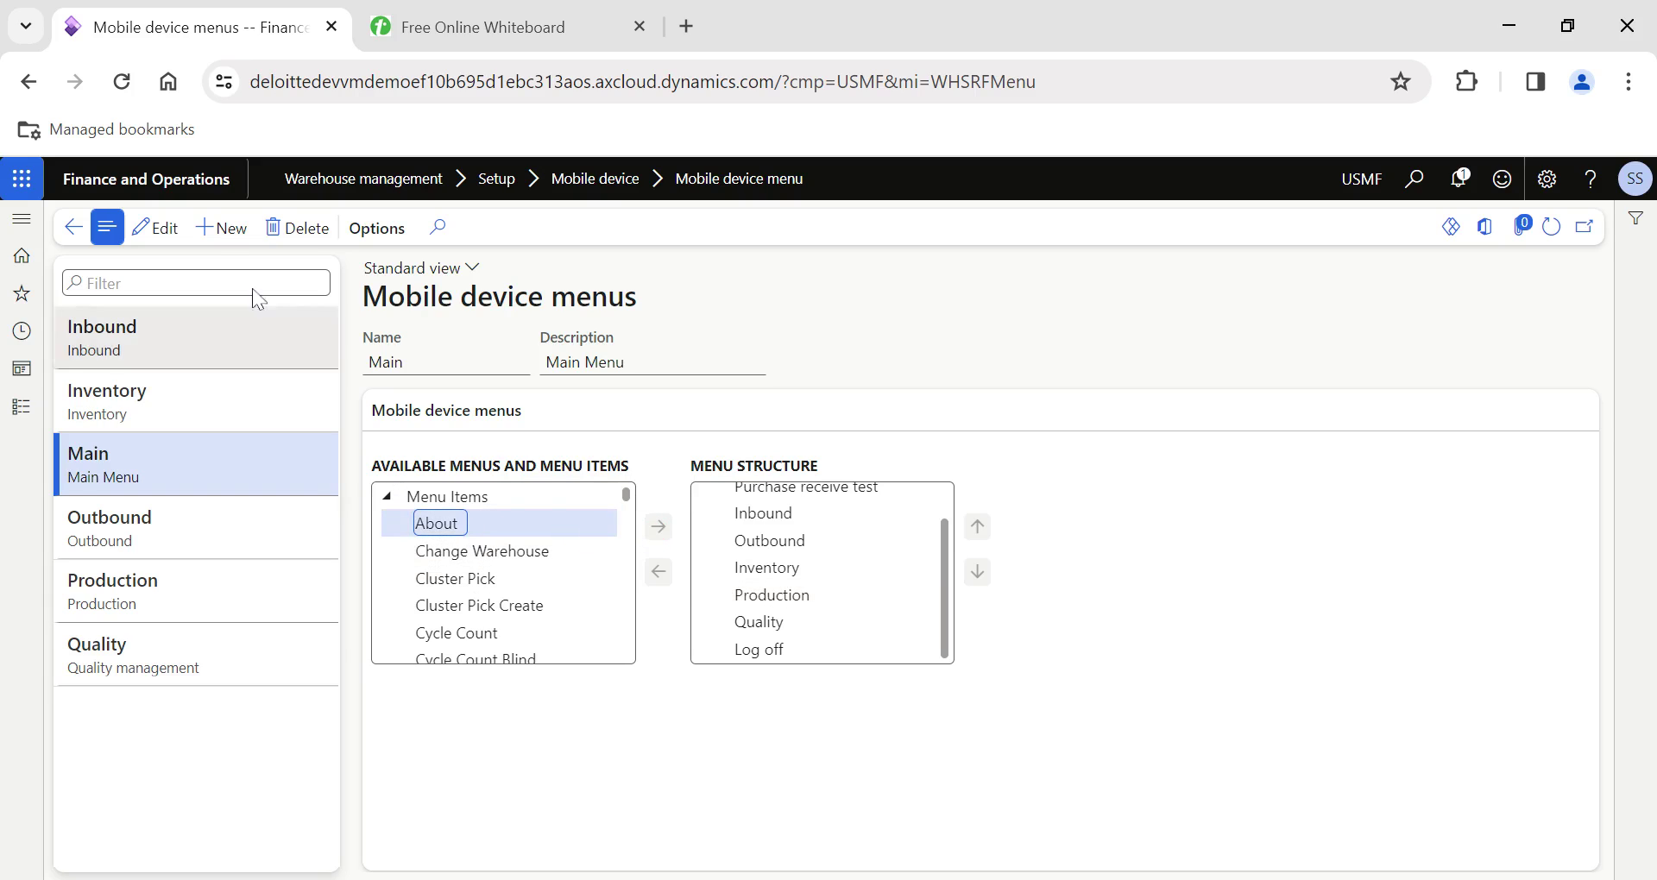
{"action": "left_click", "coordinate": [159, 227]}
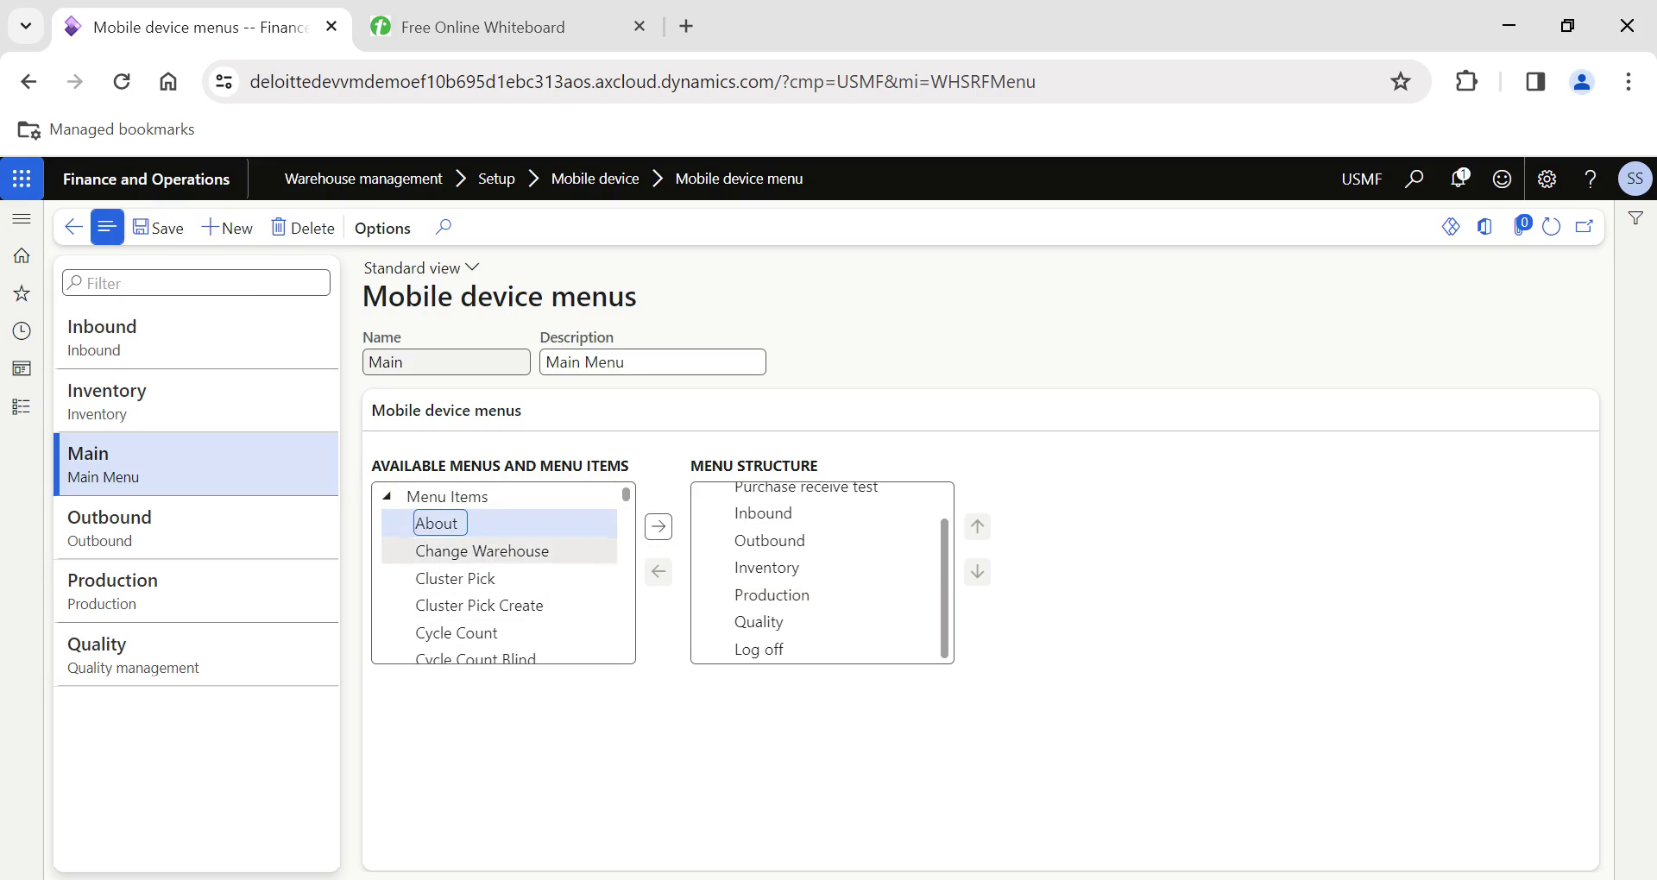
{"action": "left_click", "coordinate": [669, 533]}
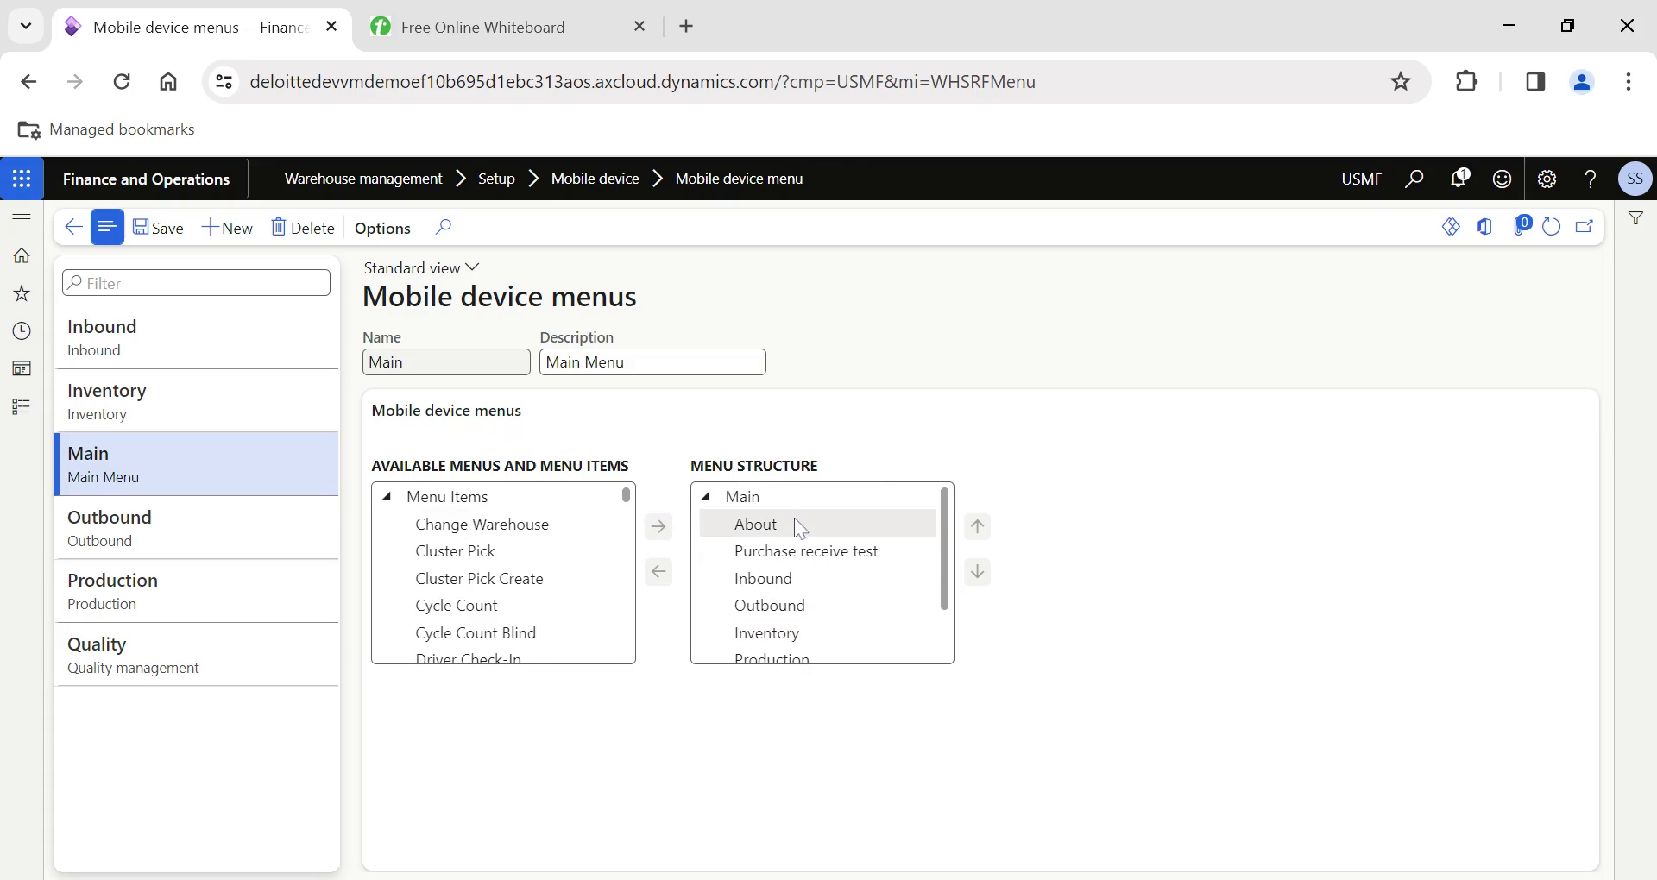
{"action": "left_click", "coordinate": [794, 517]}
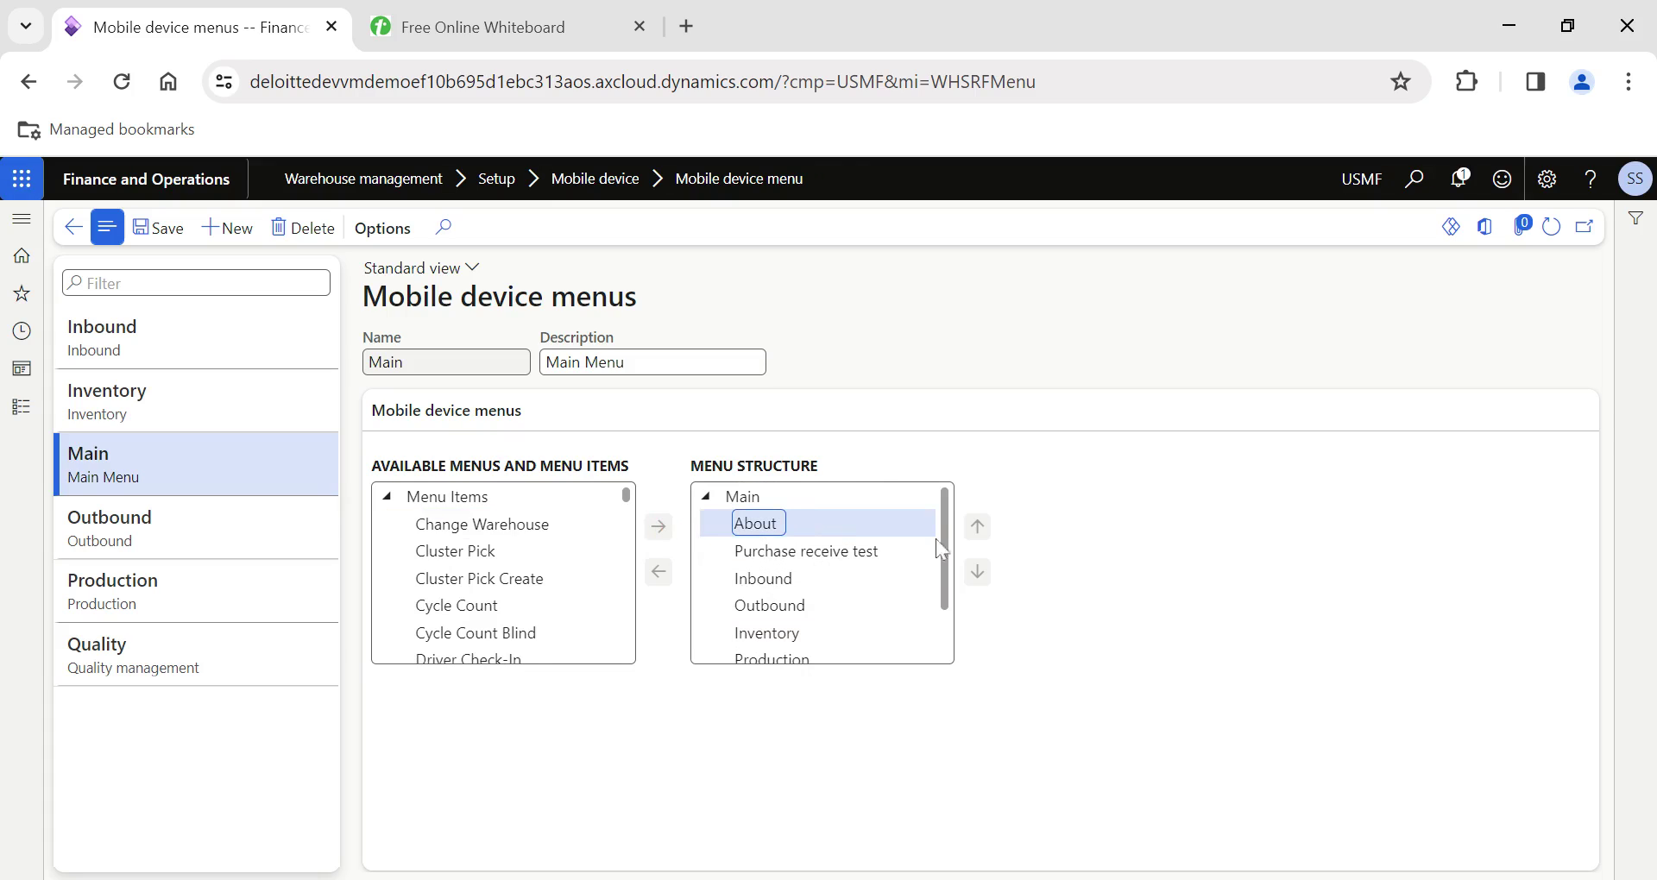
{"action": "left_click", "coordinate": [976, 572]}
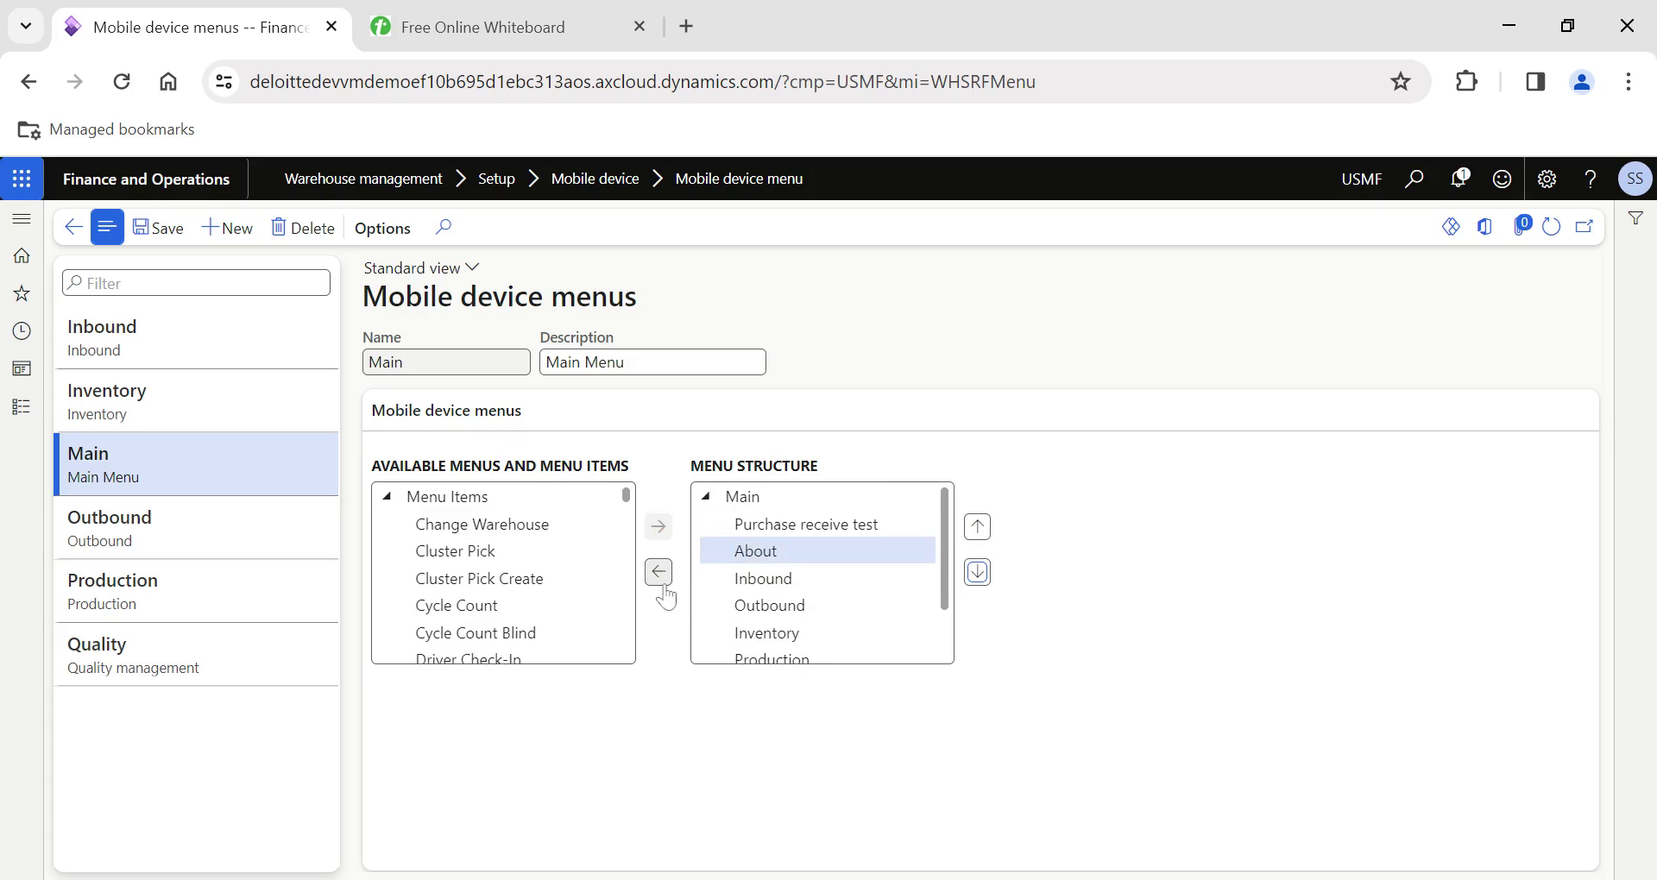
{"action": "left_click", "coordinate": [977, 573]}
{"action": "left_click", "coordinate": [660, 574]}
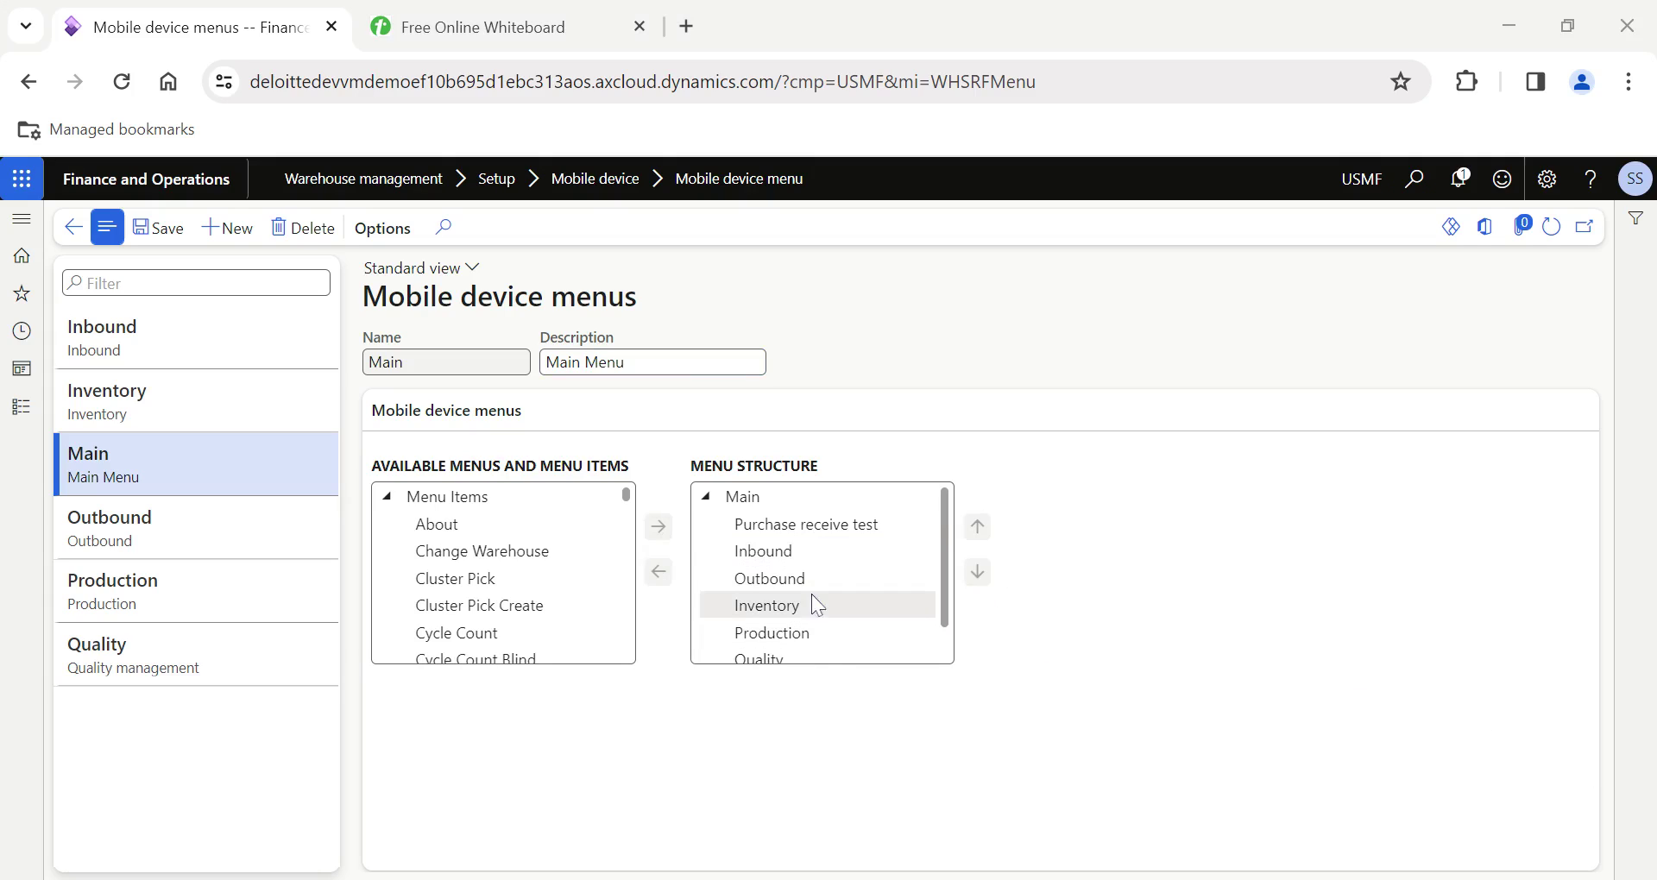
{"action": "left_click", "coordinate": [160, 232]}
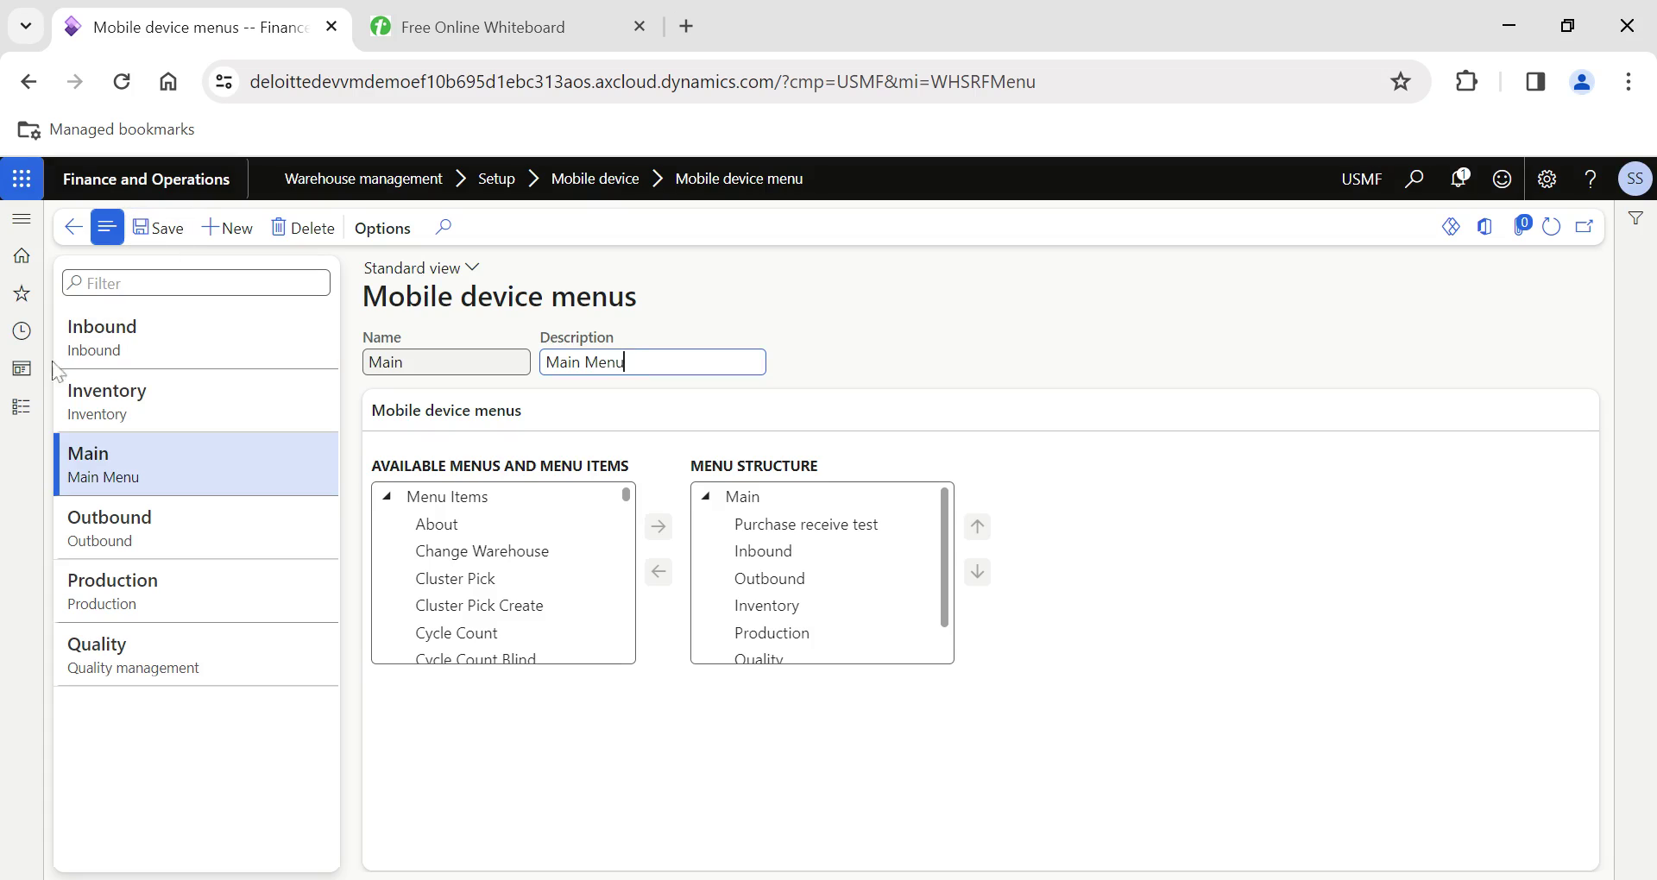
{"action": "left_click", "coordinate": [23, 404]}
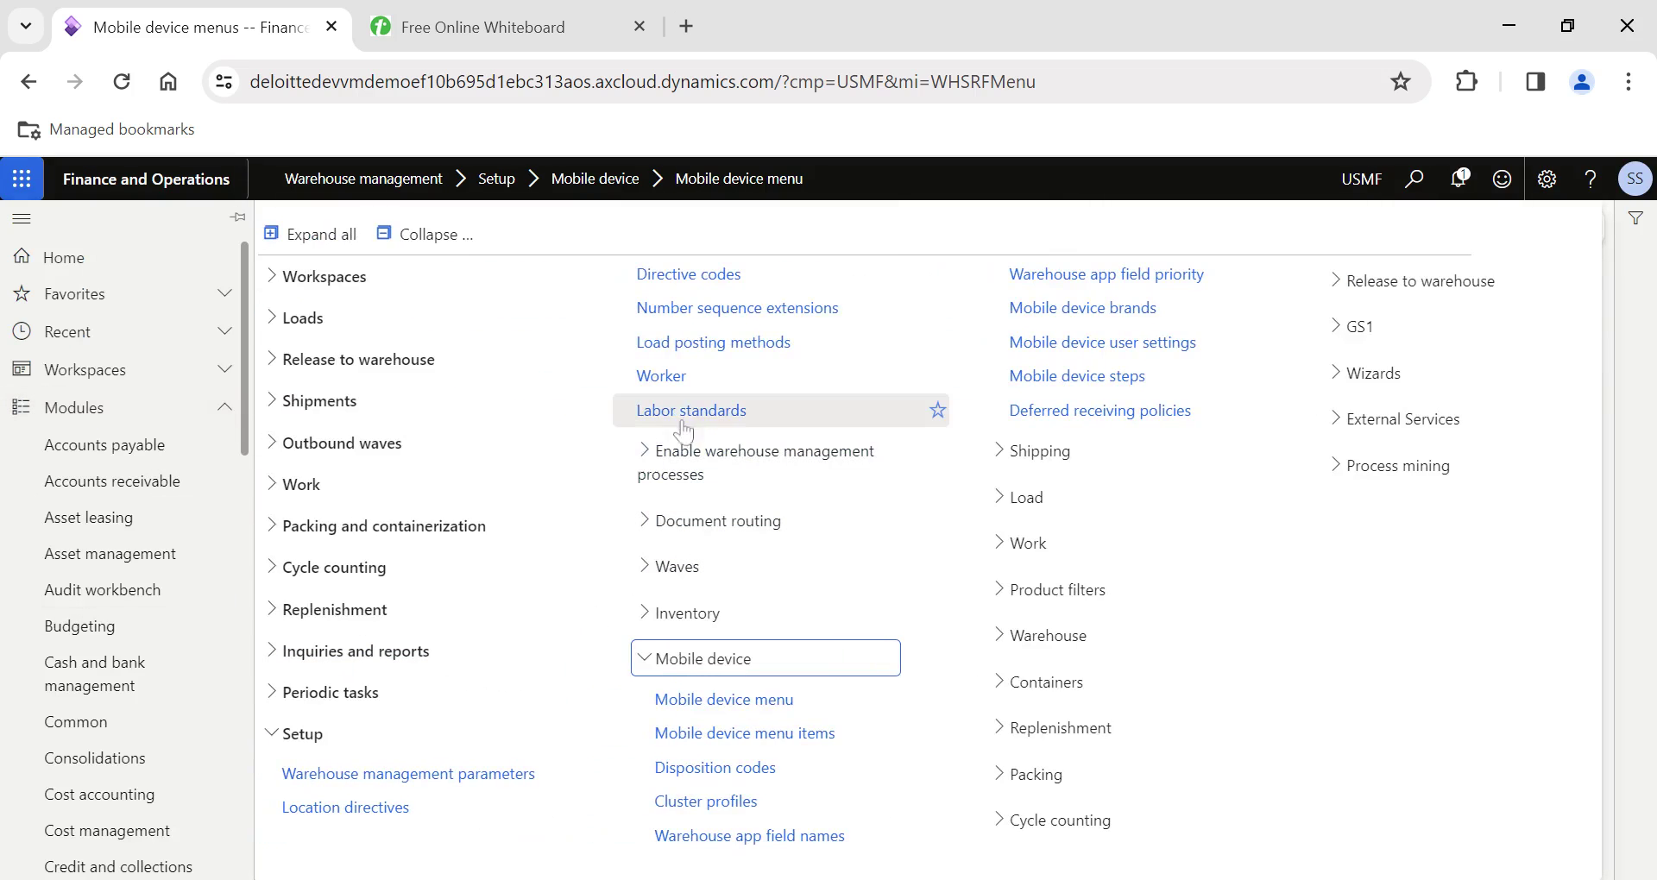
Assign the Main mobile device menu to user CHCA and duplicate the Work users browser tab.
{"action": "left_click", "coordinate": [678, 376]}
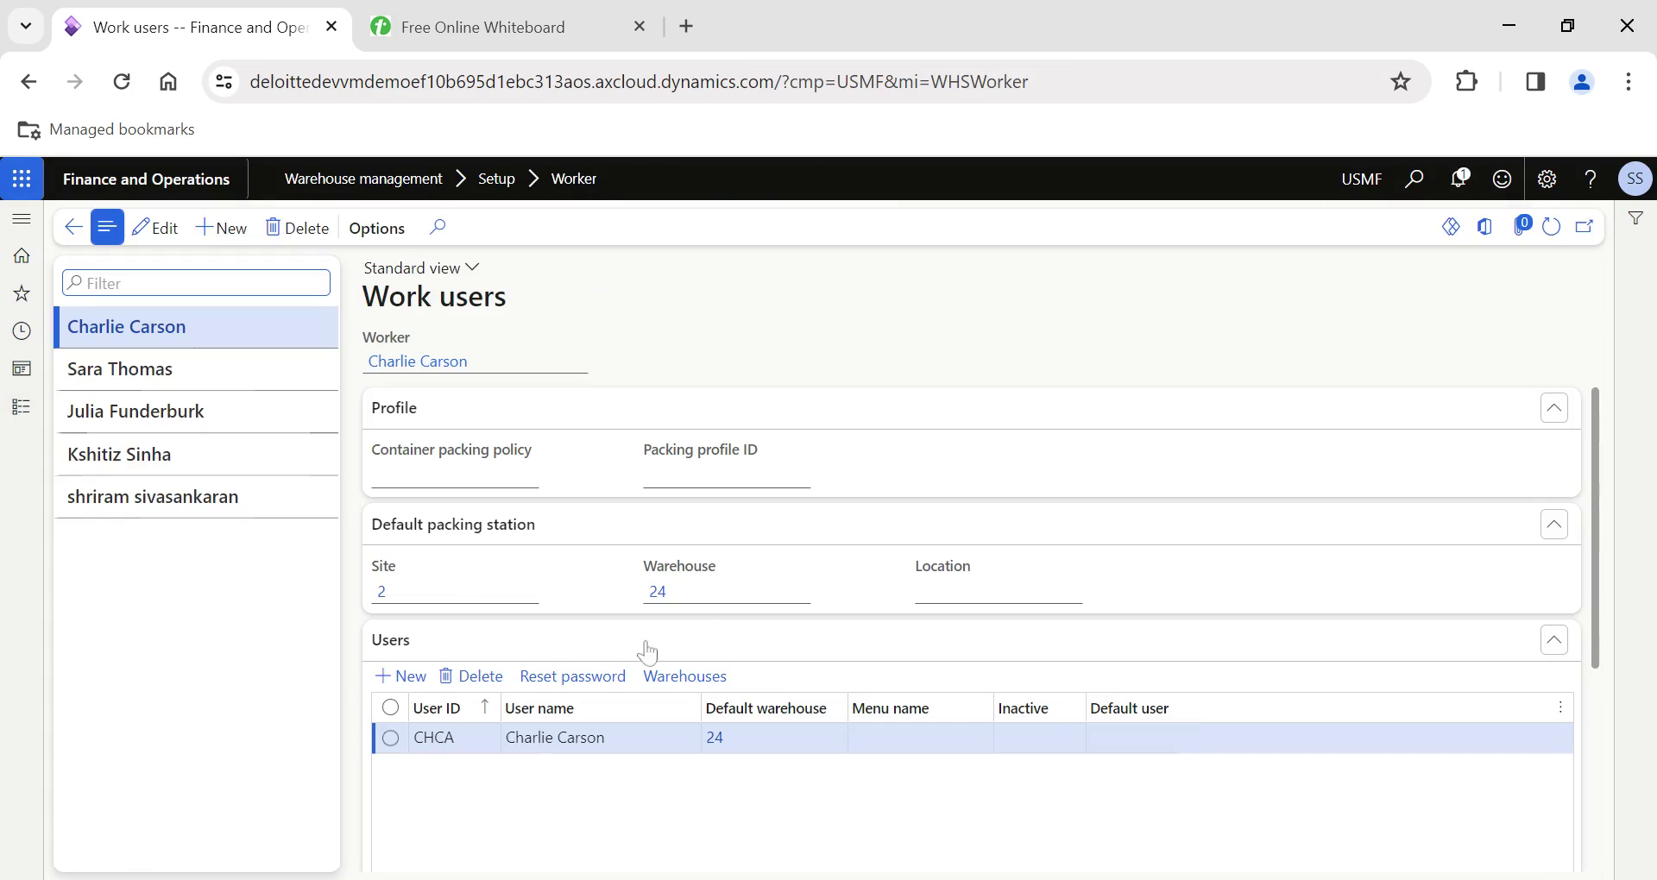
{"action": "left_click", "coordinate": [981, 735]}
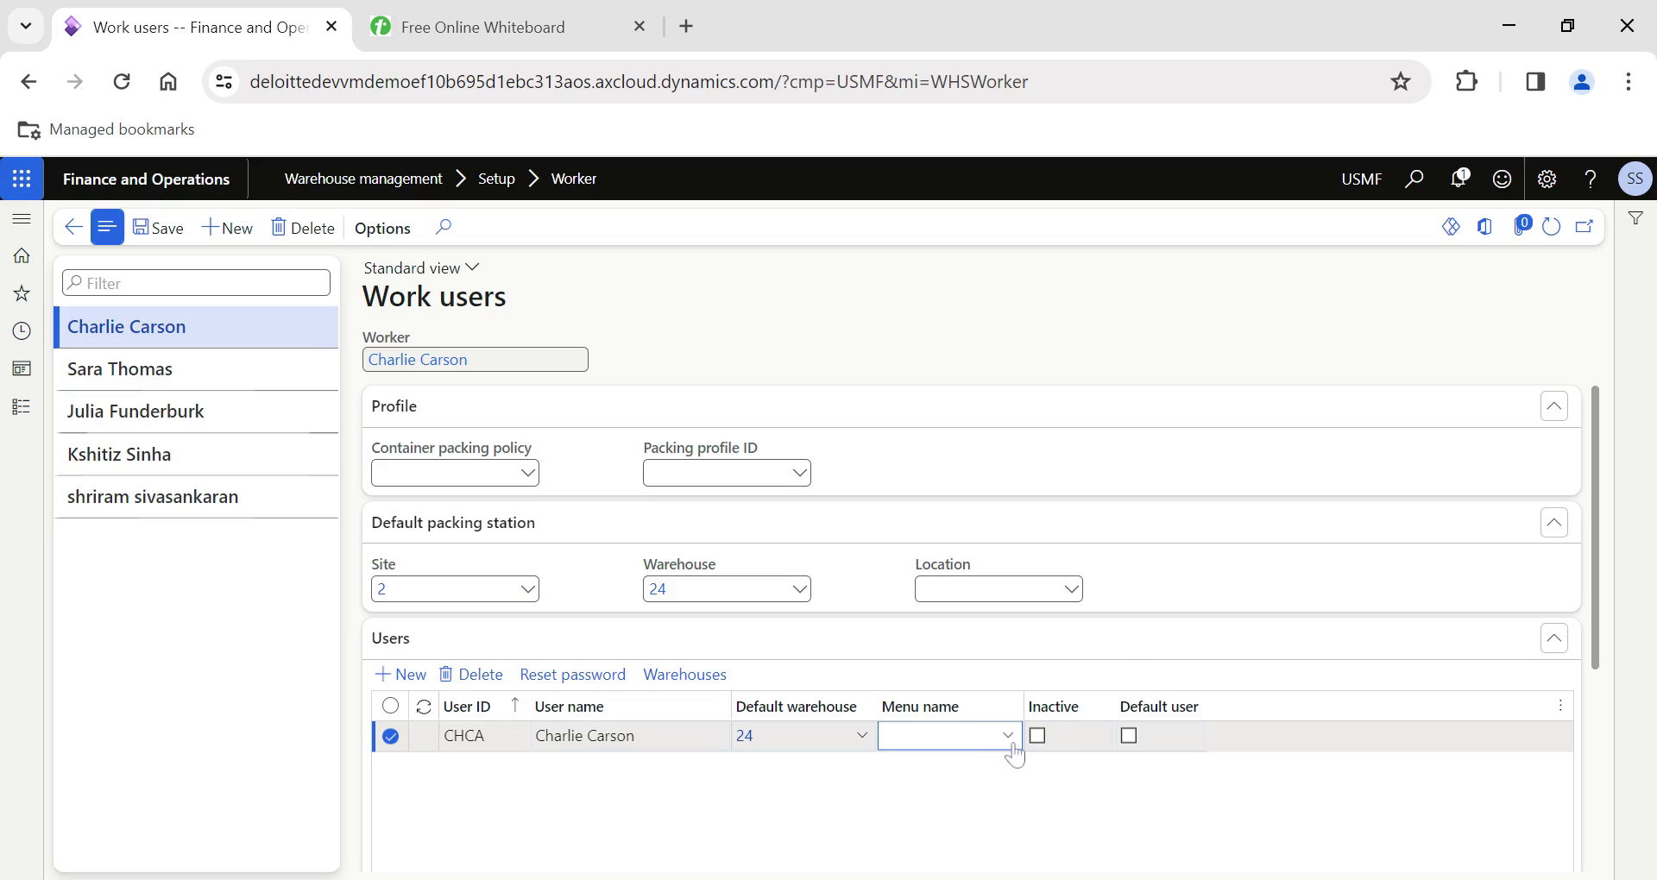
{"action": "left_click", "coordinate": [1010, 738]}
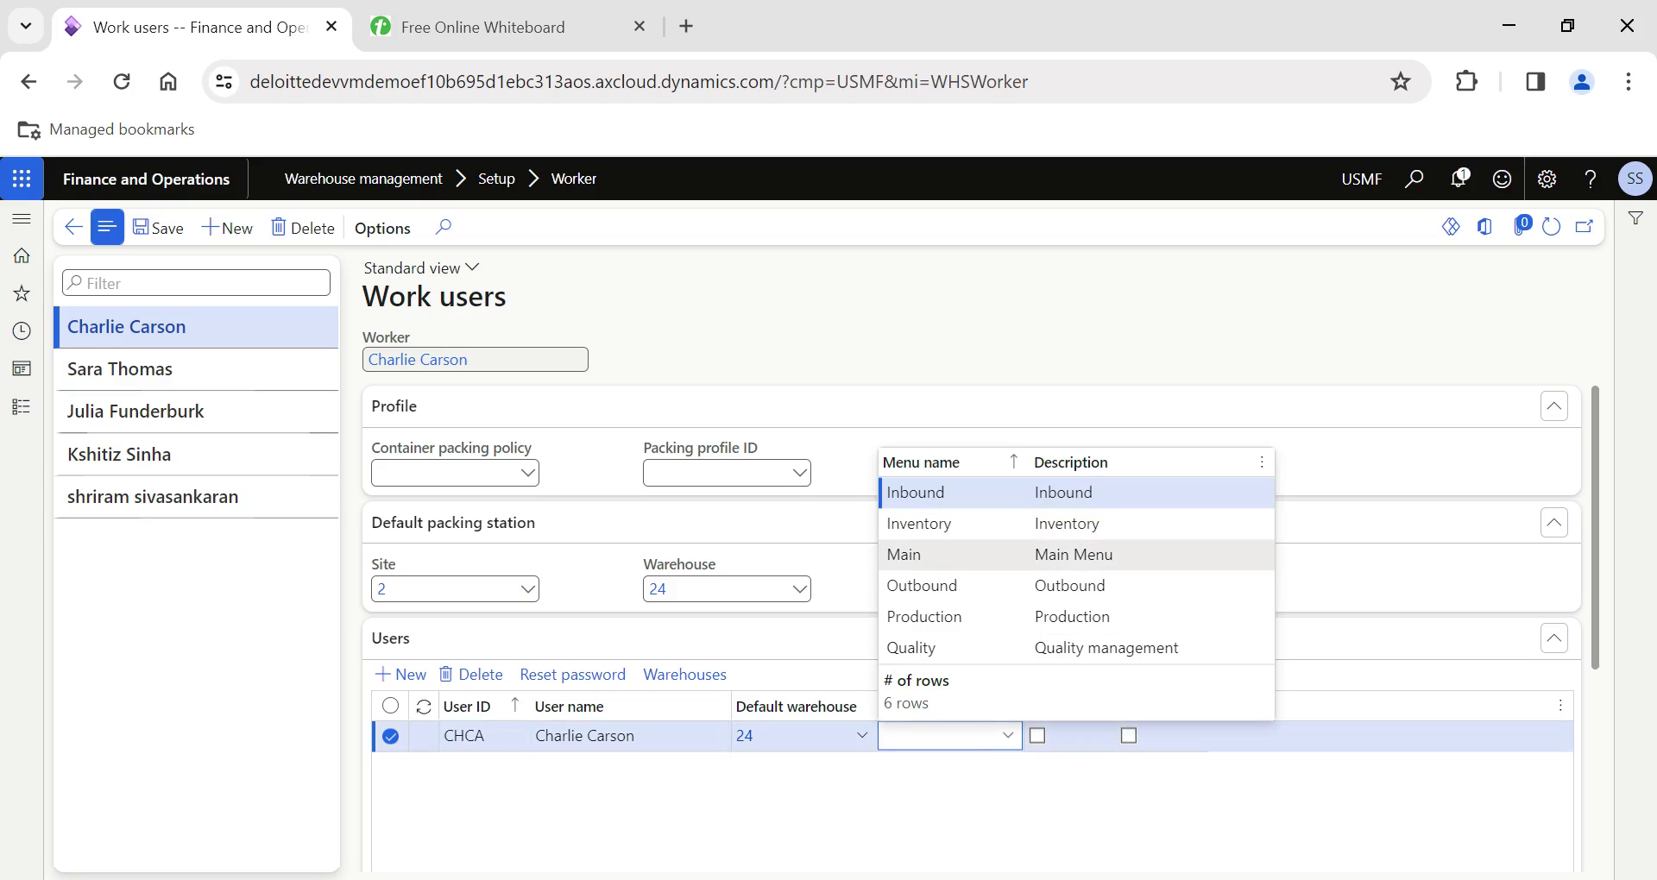
{"action": "left_click", "coordinate": [903, 554]}
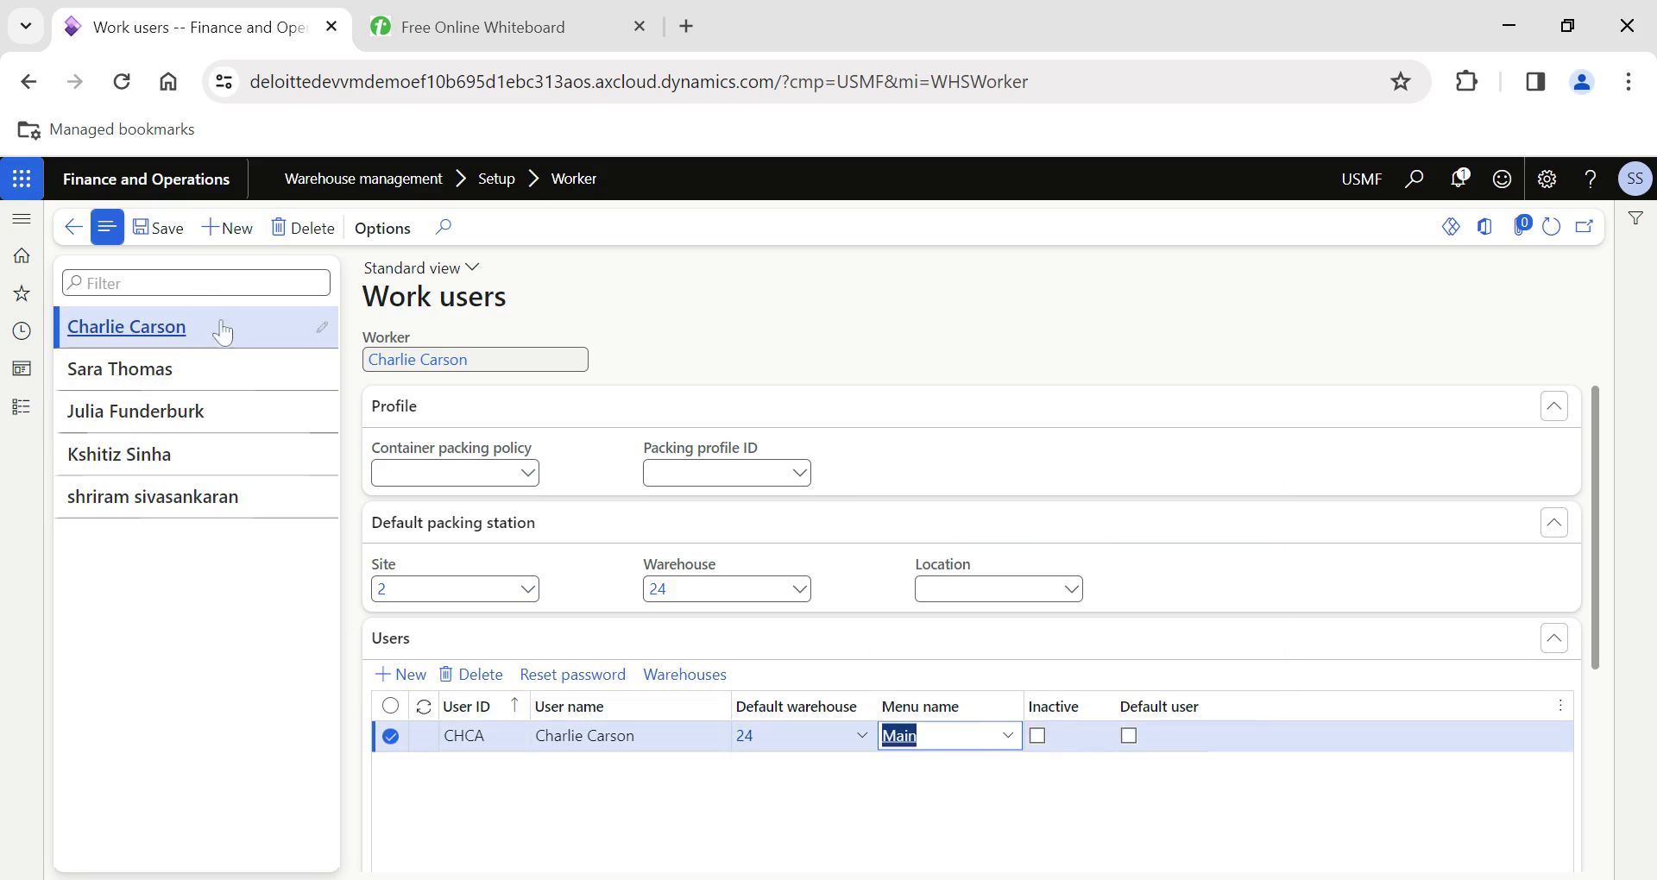
{"action": "scroll", "coordinate": [540, 536], "scroll_direction": "down", "scroll_amount": 1}
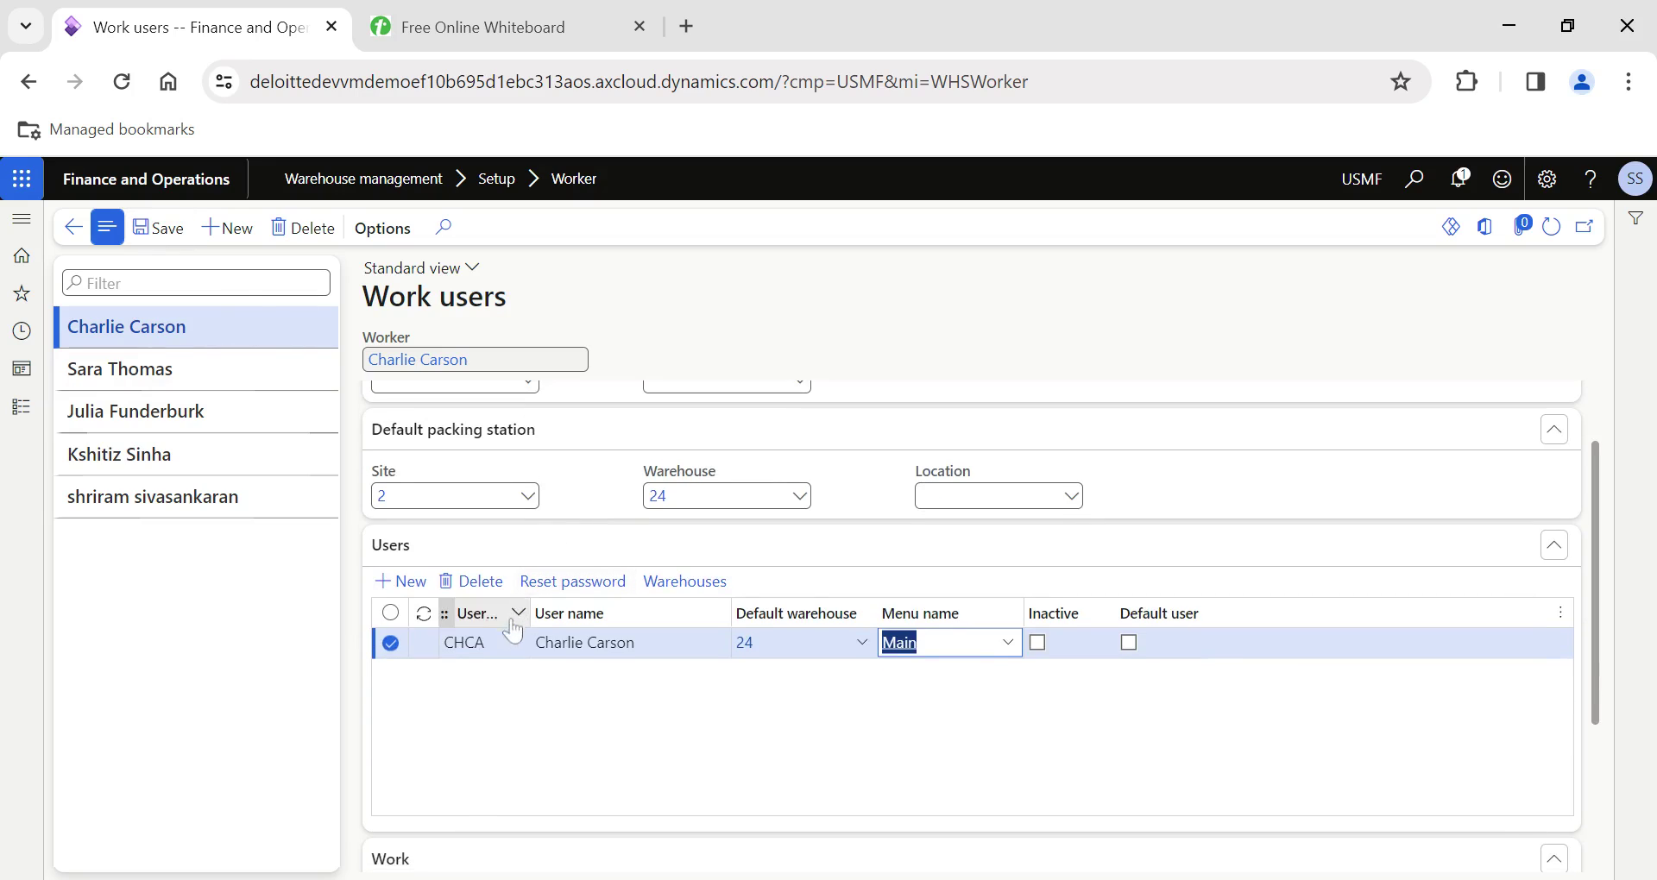
{"action": "left_click", "coordinate": [479, 644]}
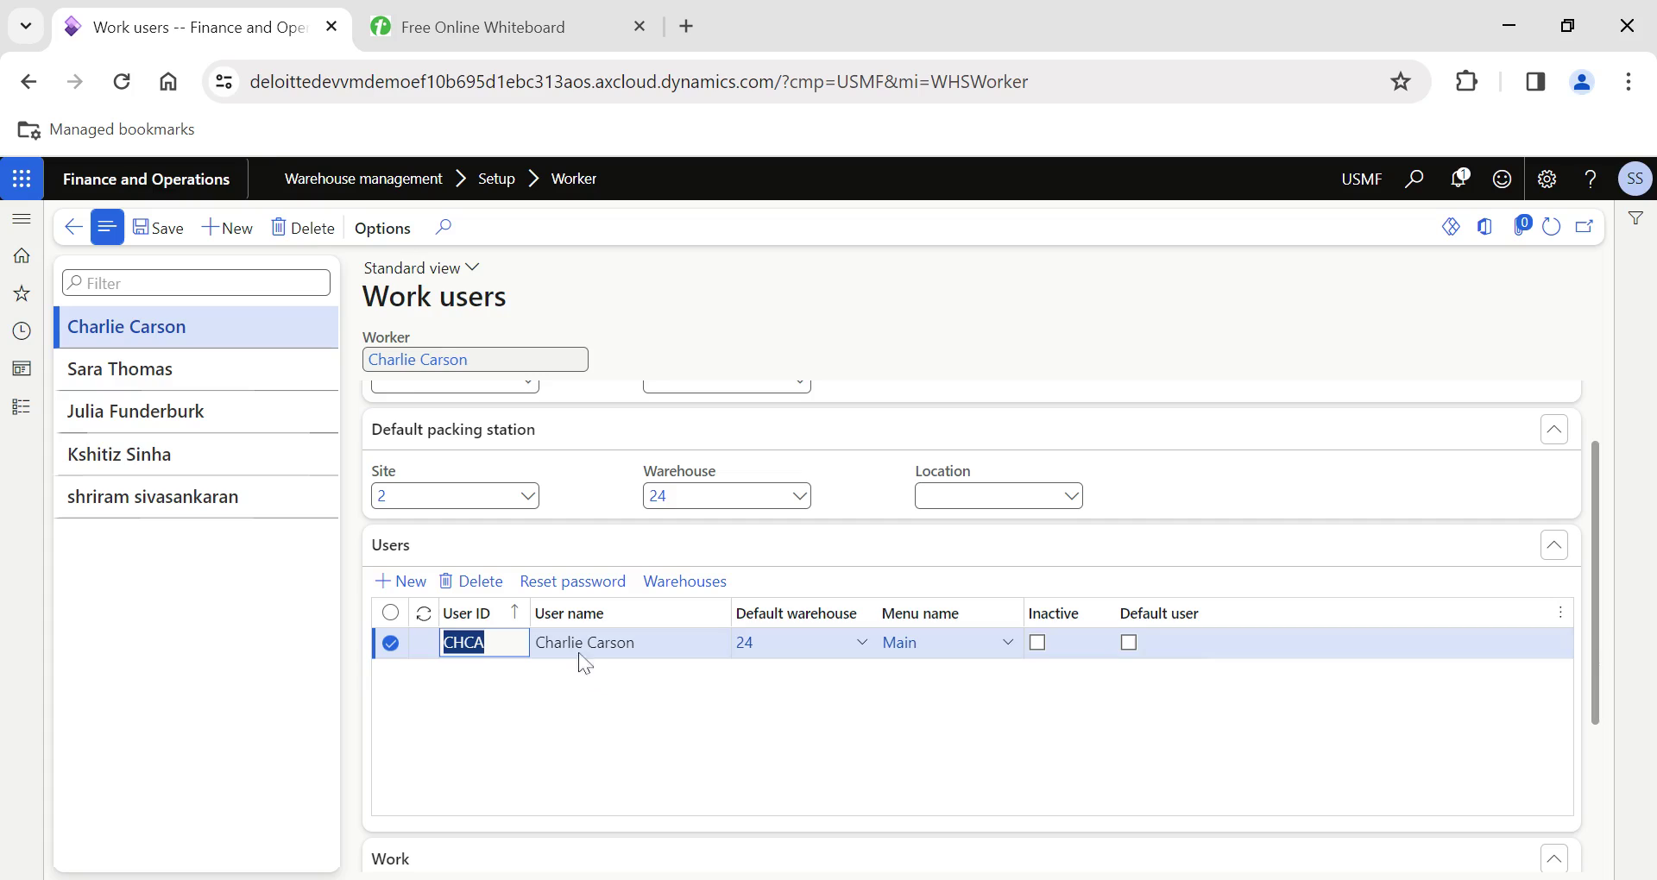
{"action": "right_click", "coordinate": [228, 33]}
{"action": "left_click", "coordinate": [236, 137]}
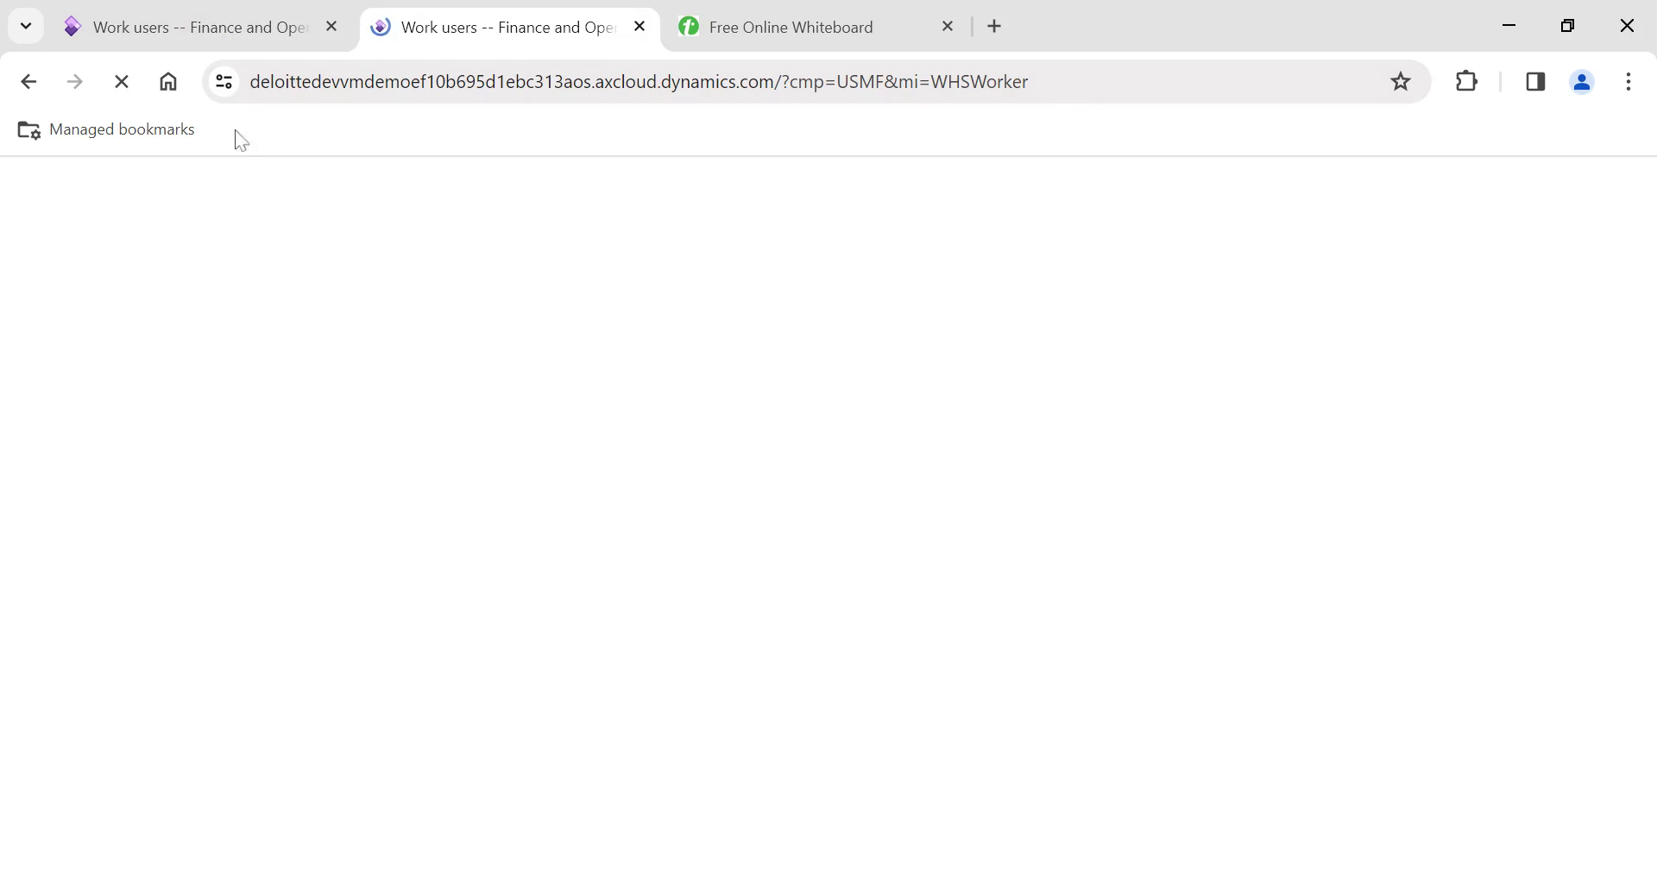
Check the tutorial questions on the whiteboard tab, then go back to the Work users tab.
{"action": "left_click", "coordinate": [844, 3]}
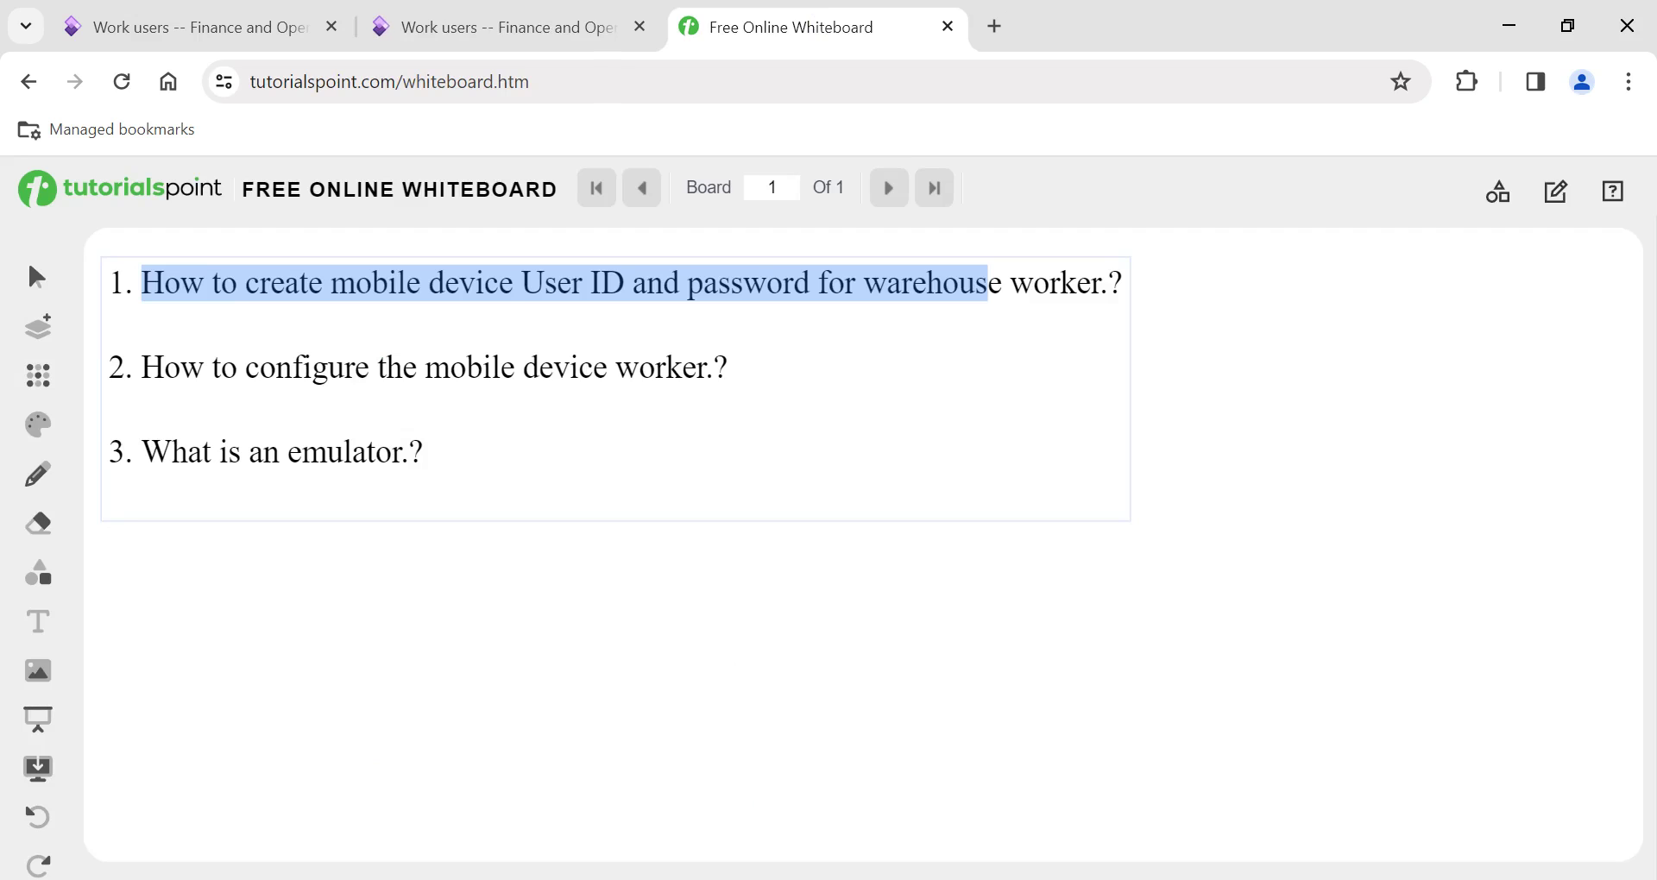
{"action": "left_click", "coordinate": [238, 41]}
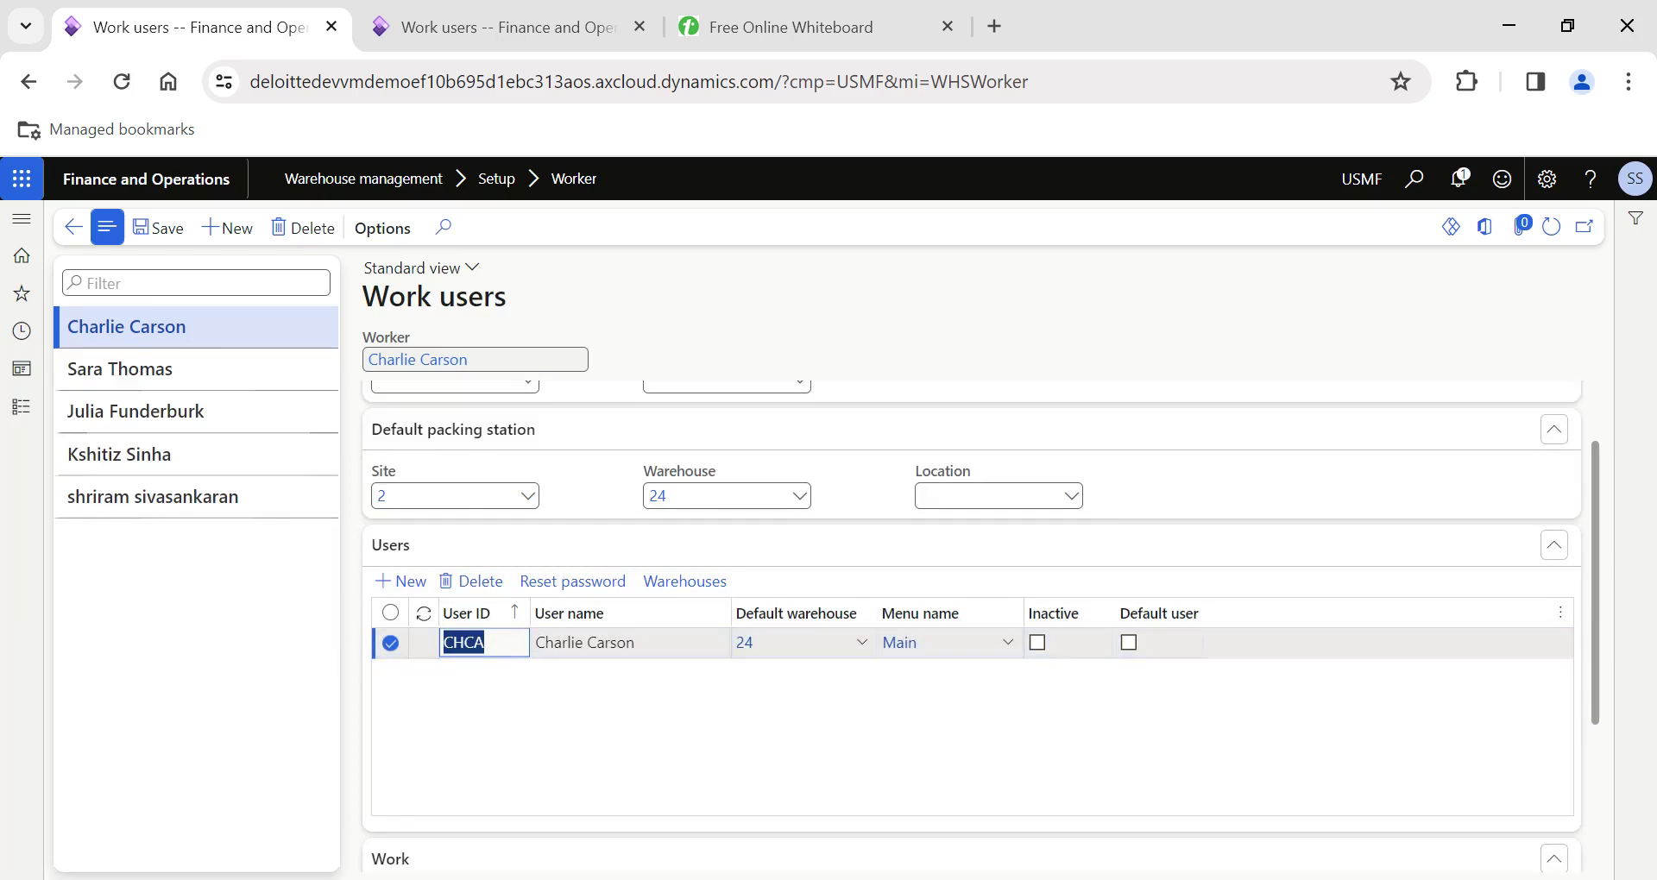
{"action": "scroll", "coordinate": [522, 686], "scroll_direction": "down", "scroll_amount": 1}
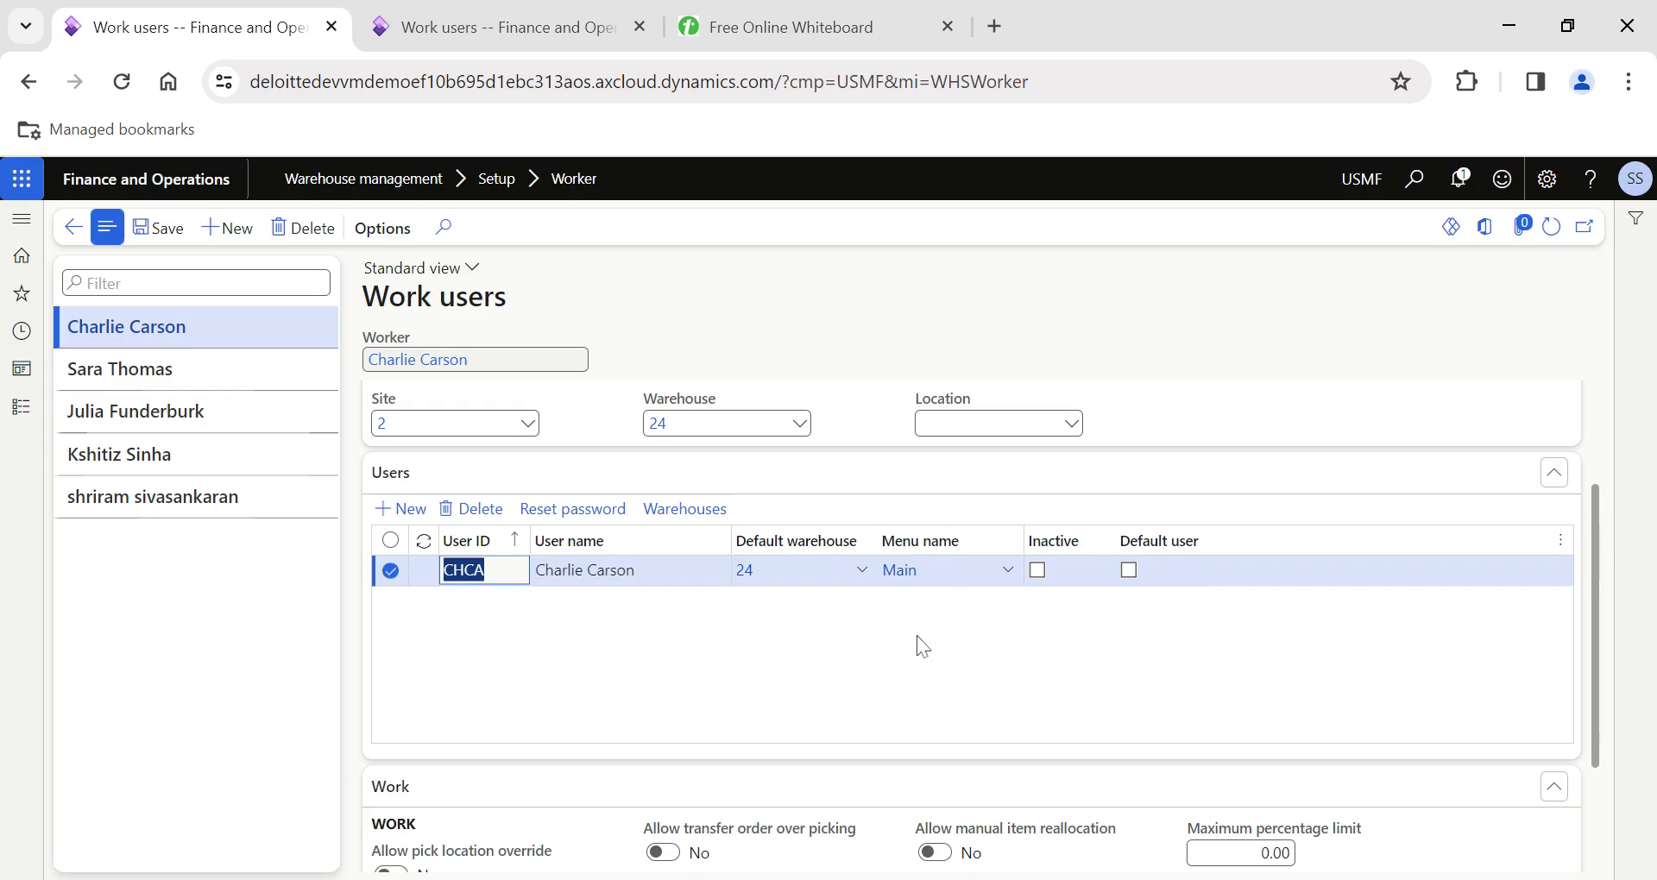
{"action": "scroll", "coordinate": [922, 645], "scroll_direction": "down", "scroll_amount": 2}
{"action": "mouse_move", "coordinate": [469, 697]}
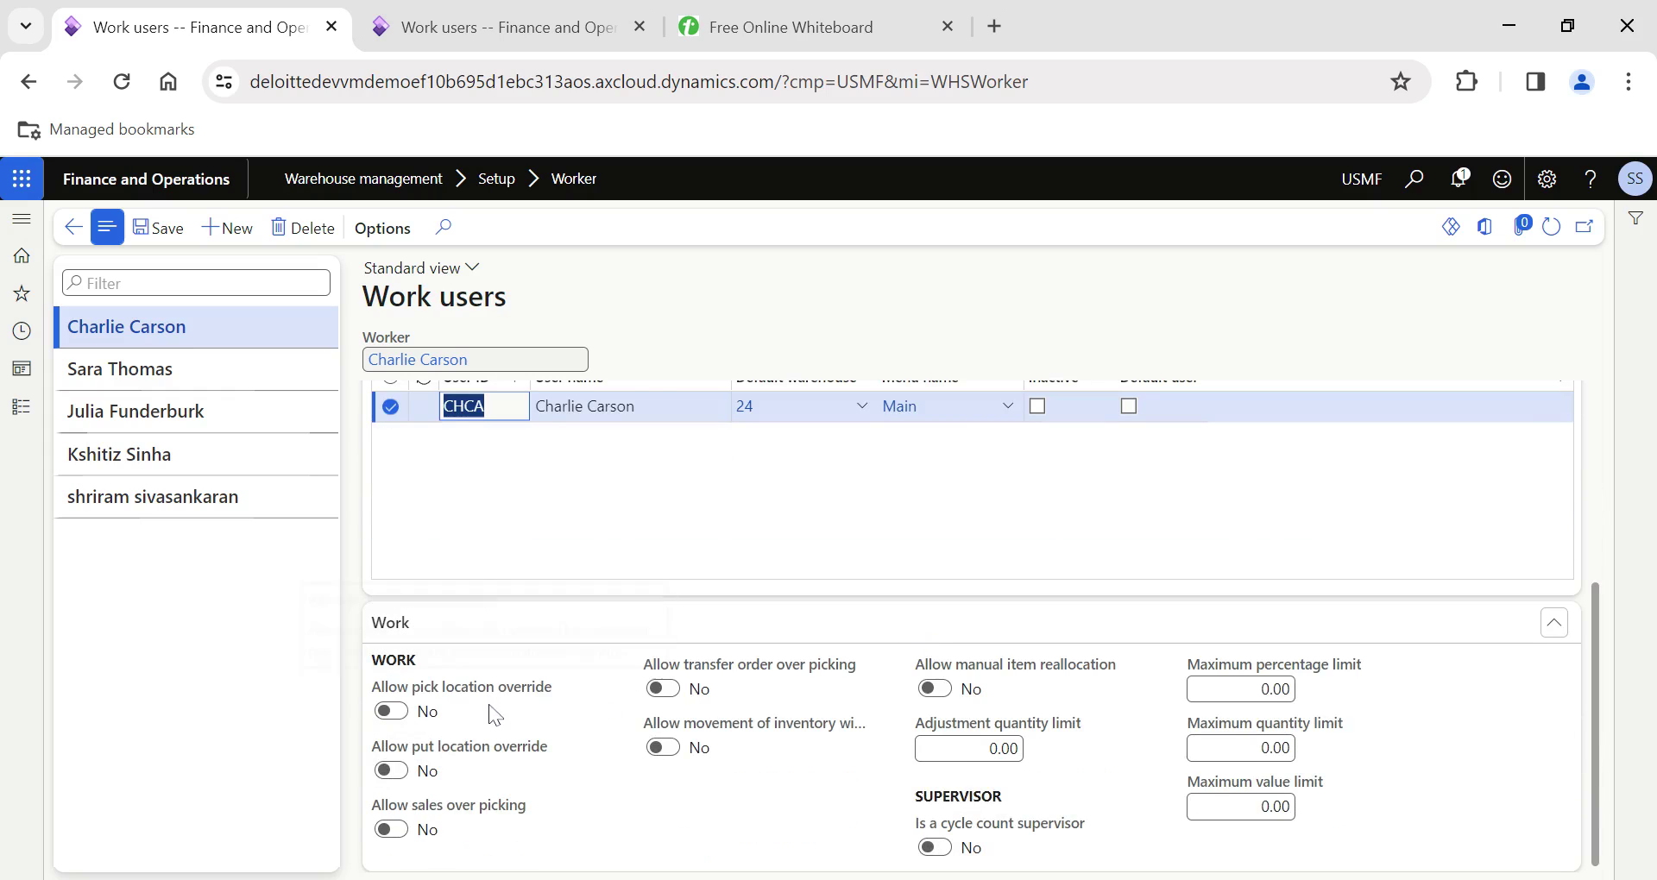
{"action": "mouse_move", "coordinate": [477, 823]}
{"action": "mouse_move", "coordinate": [1011, 830]}
{"action": "mouse_move", "coordinate": [1313, 672]}
{"action": "mouse_move", "coordinate": [1272, 789]}
{"action": "scroll", "coordinate": [604, 604], "scroll_direction": "up", "scroll_amount": 4}
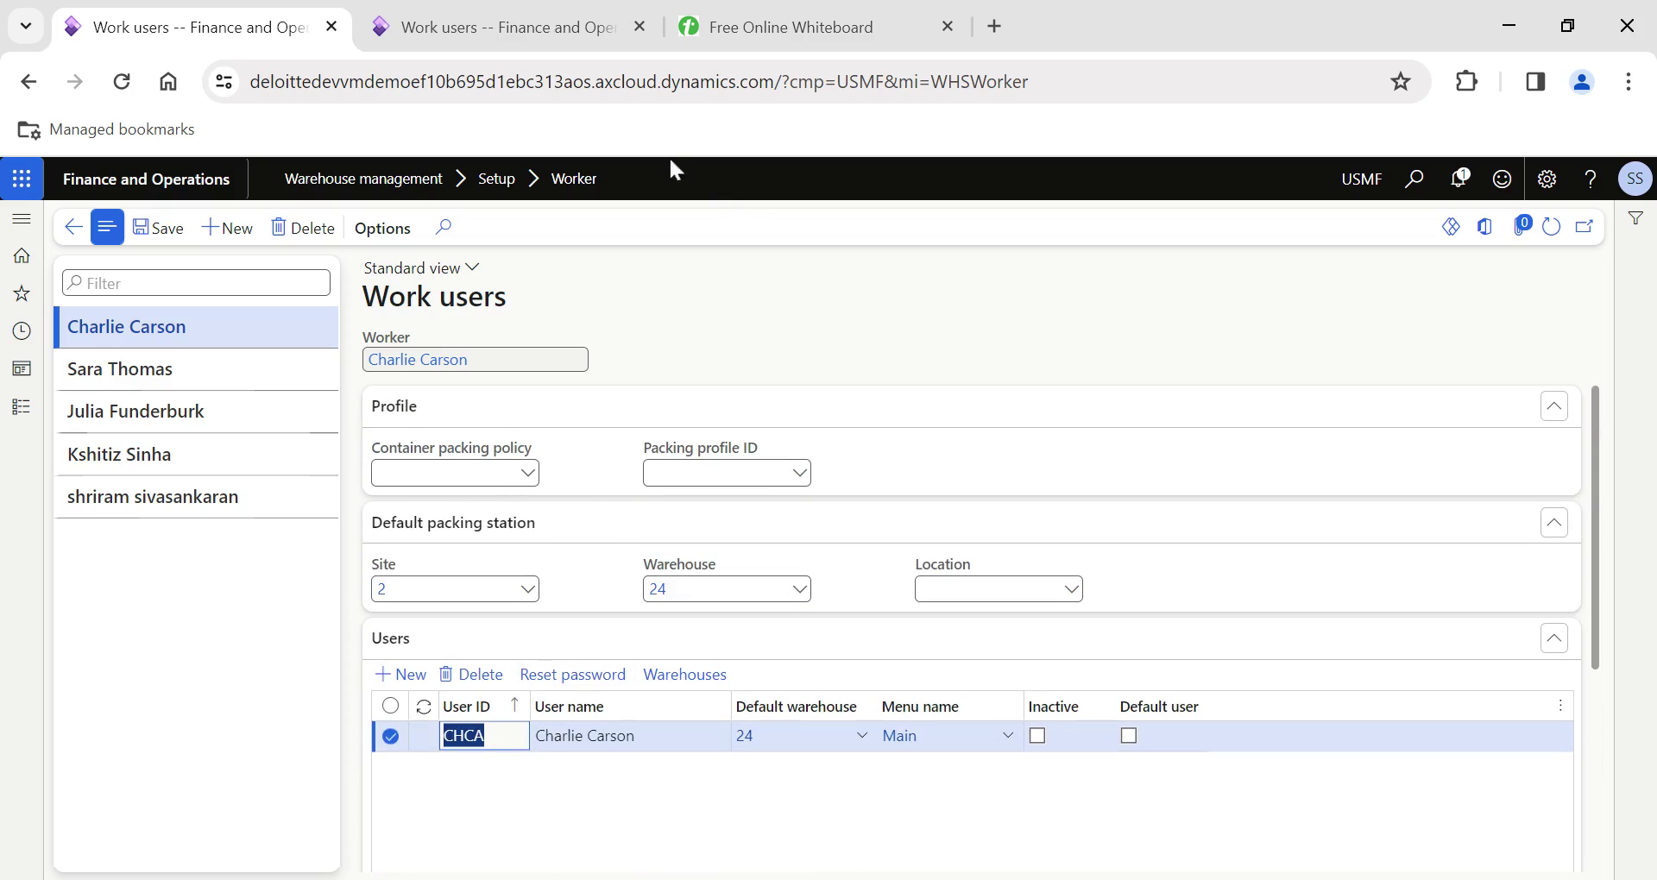
In the second tab's address, replace WHSWorker with action:whsworkexecute.
{"action": "left_click", "coordinate": [513, 39]}
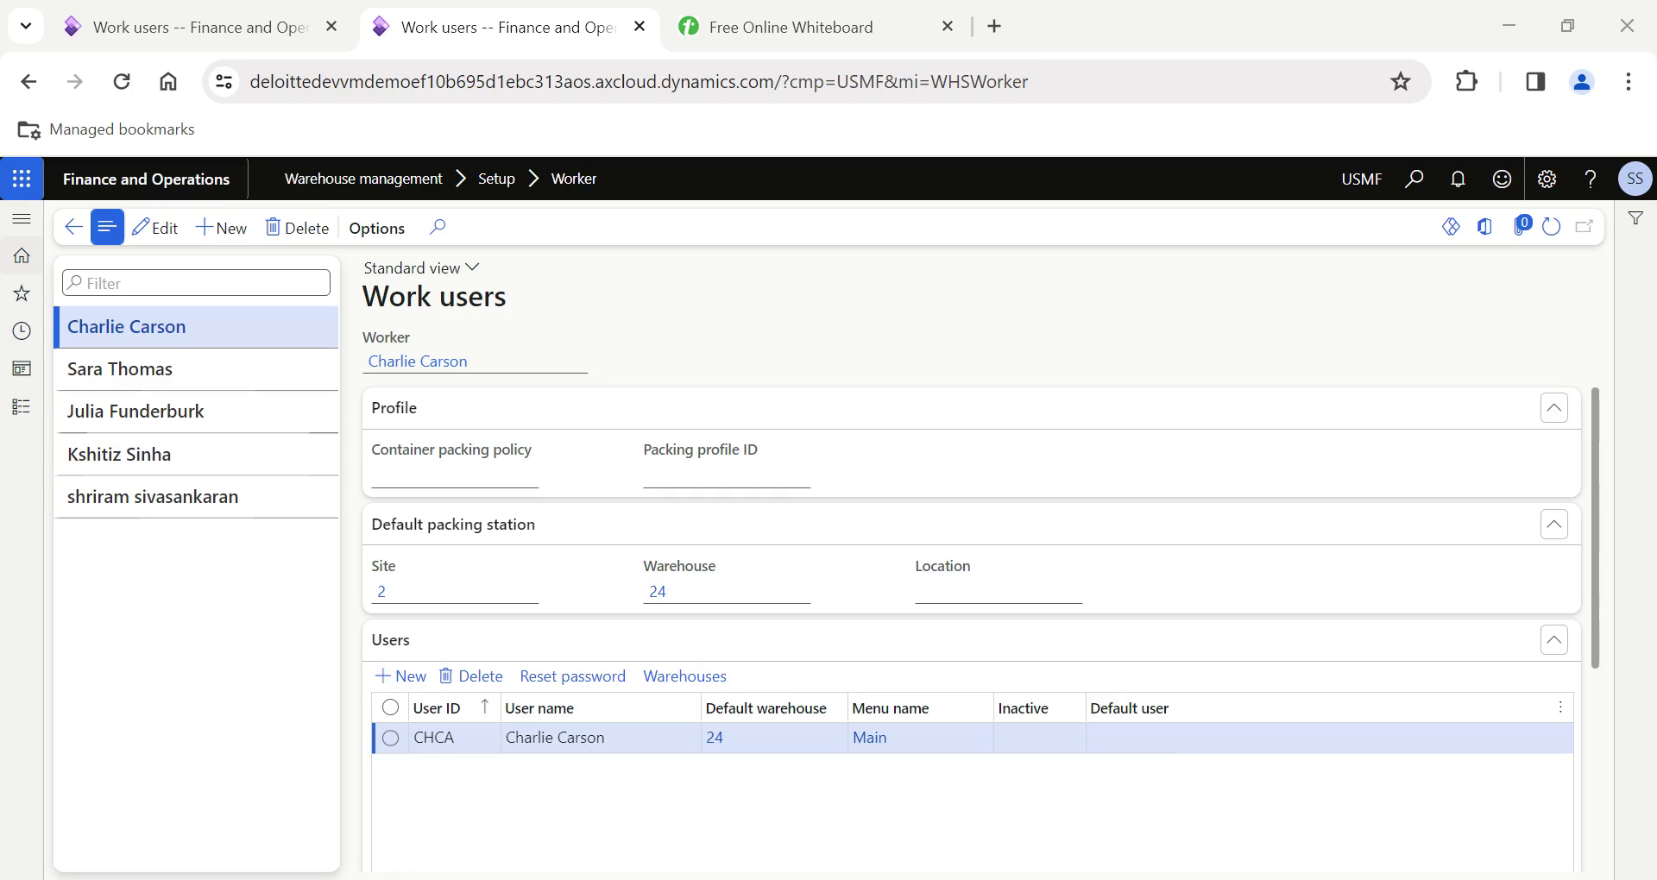
{"action": "key", "text": "alt+Tab"}
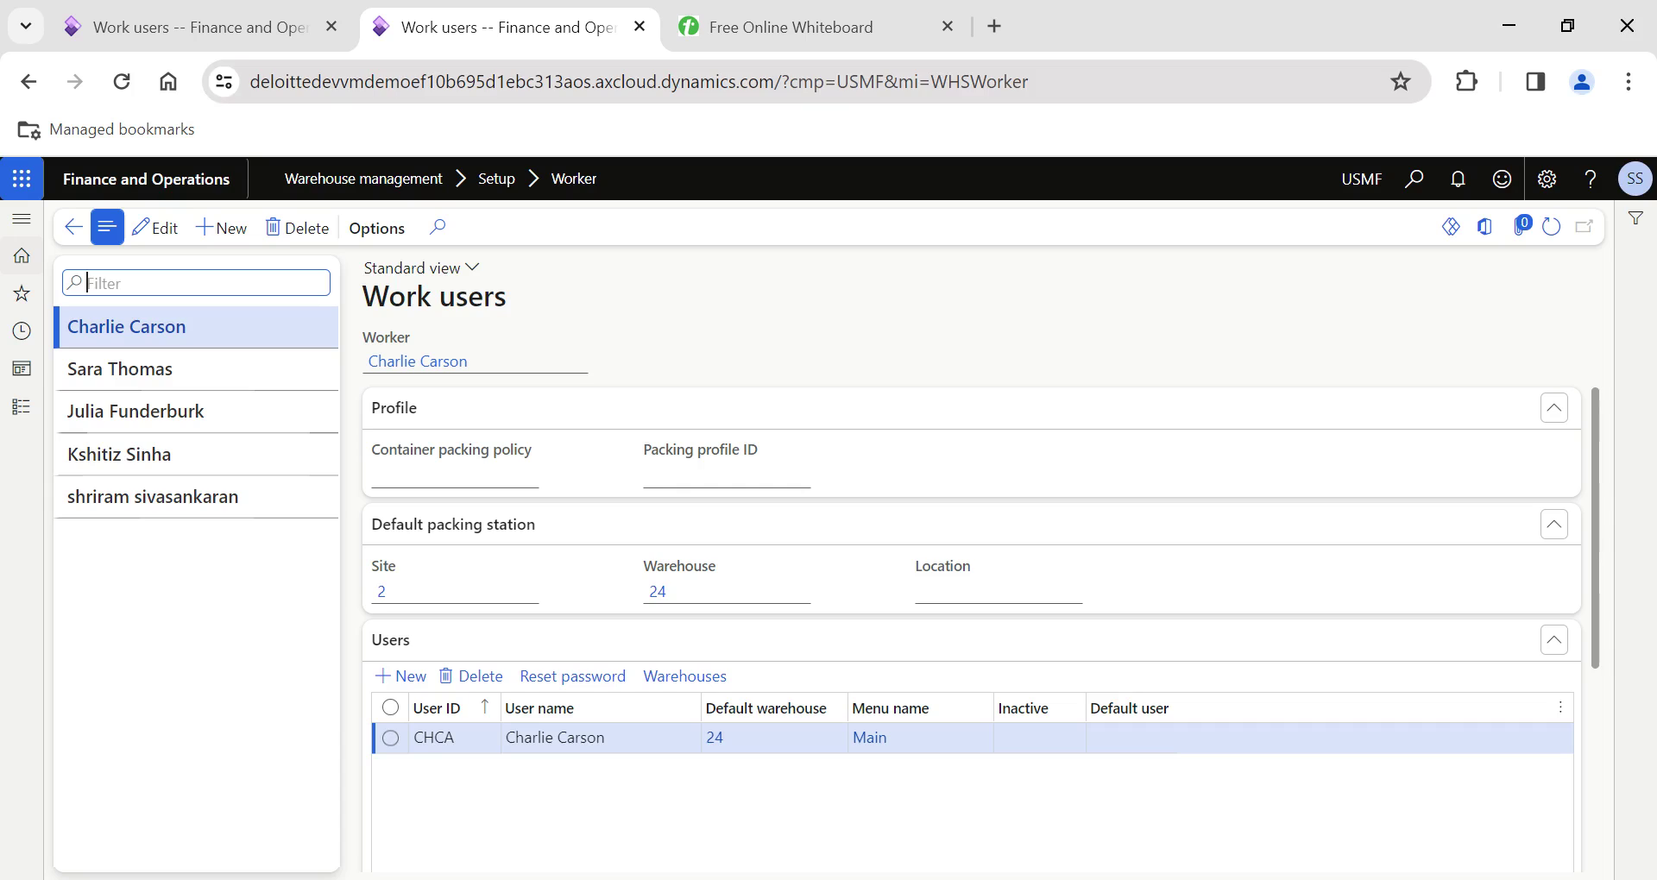
{"action": "left_click", "coordinate": [1027, 81]}
{"action": "double_click", "coordinate": [1039, 81]}
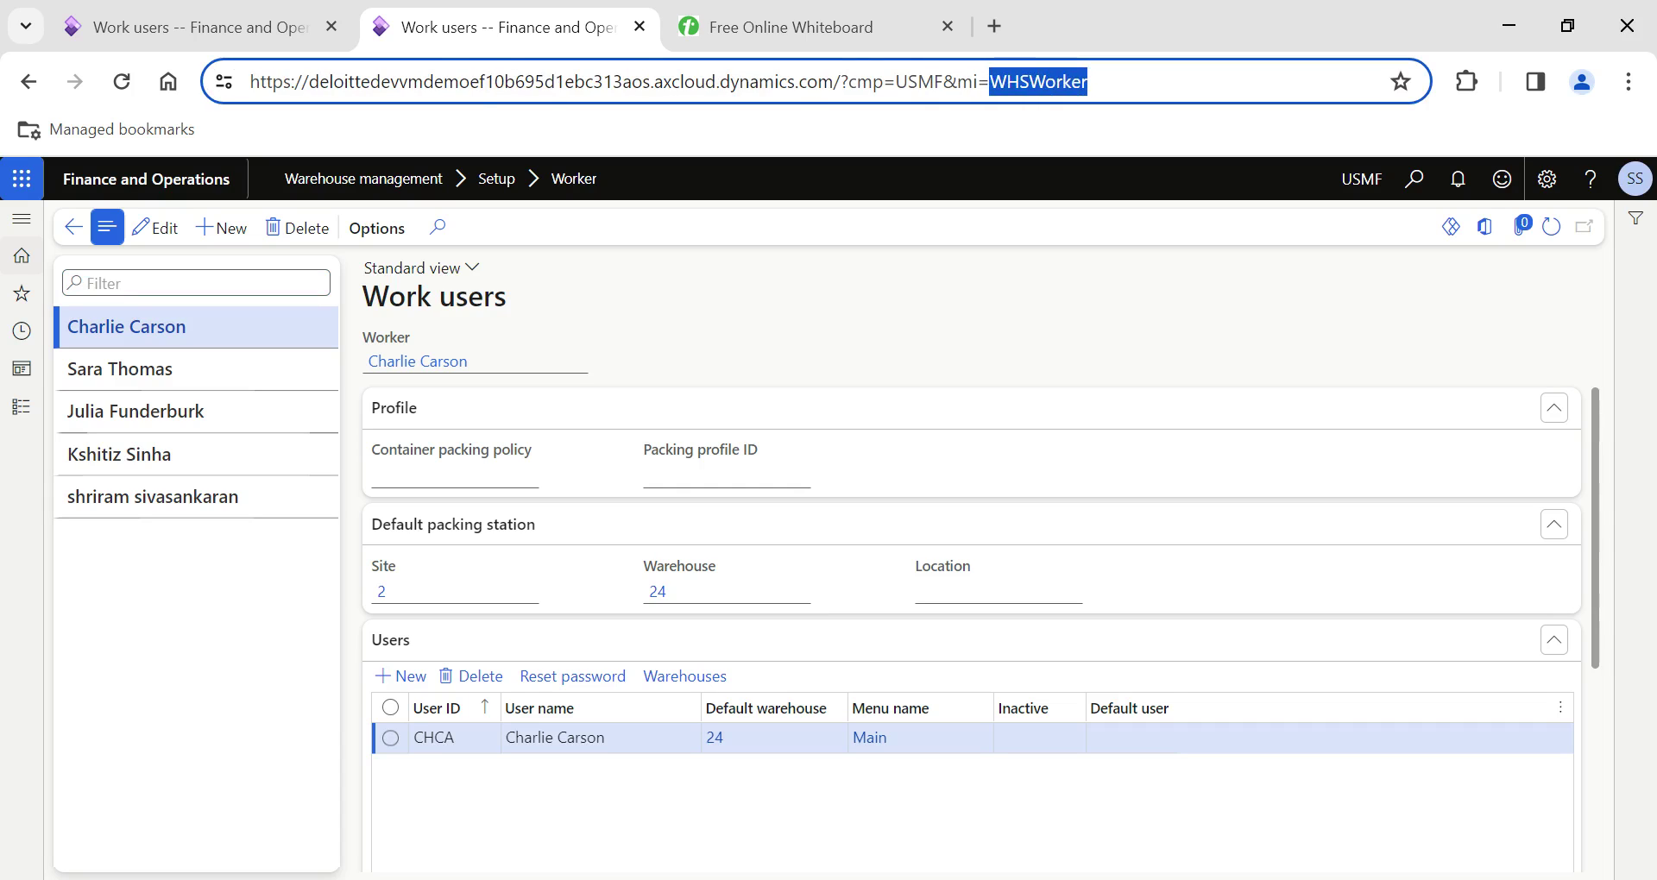
{"action": "type", "text": "action:whsworkexecute"}
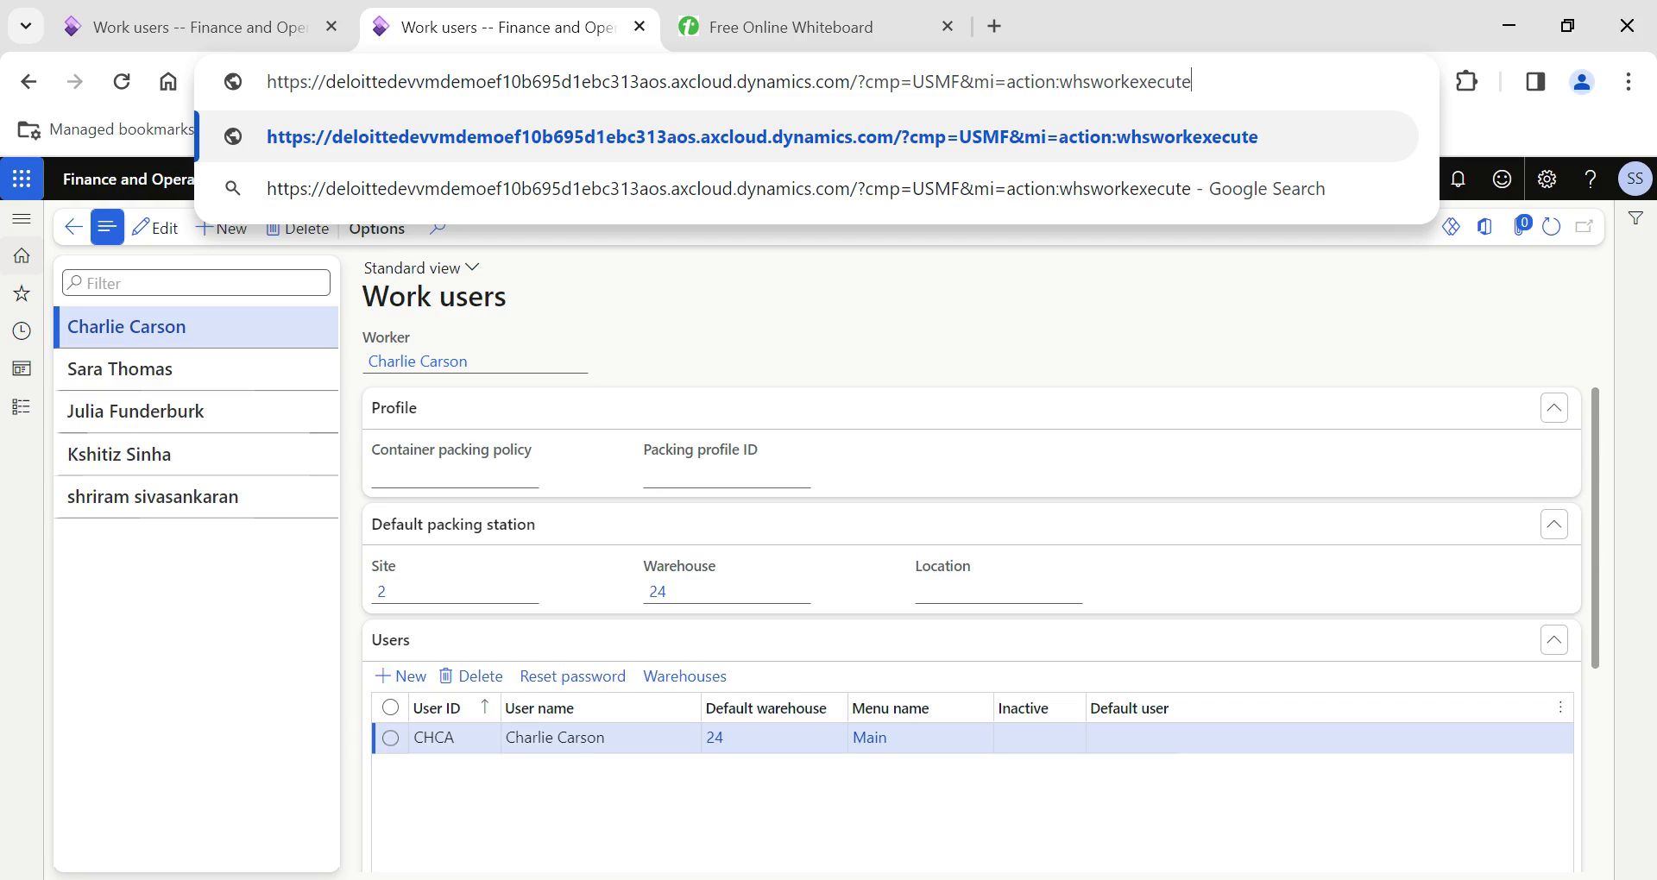
Load the warehouse app emulator and fill in the work user's ID copied from Work users.
{"action": "key", "text": "Return"}
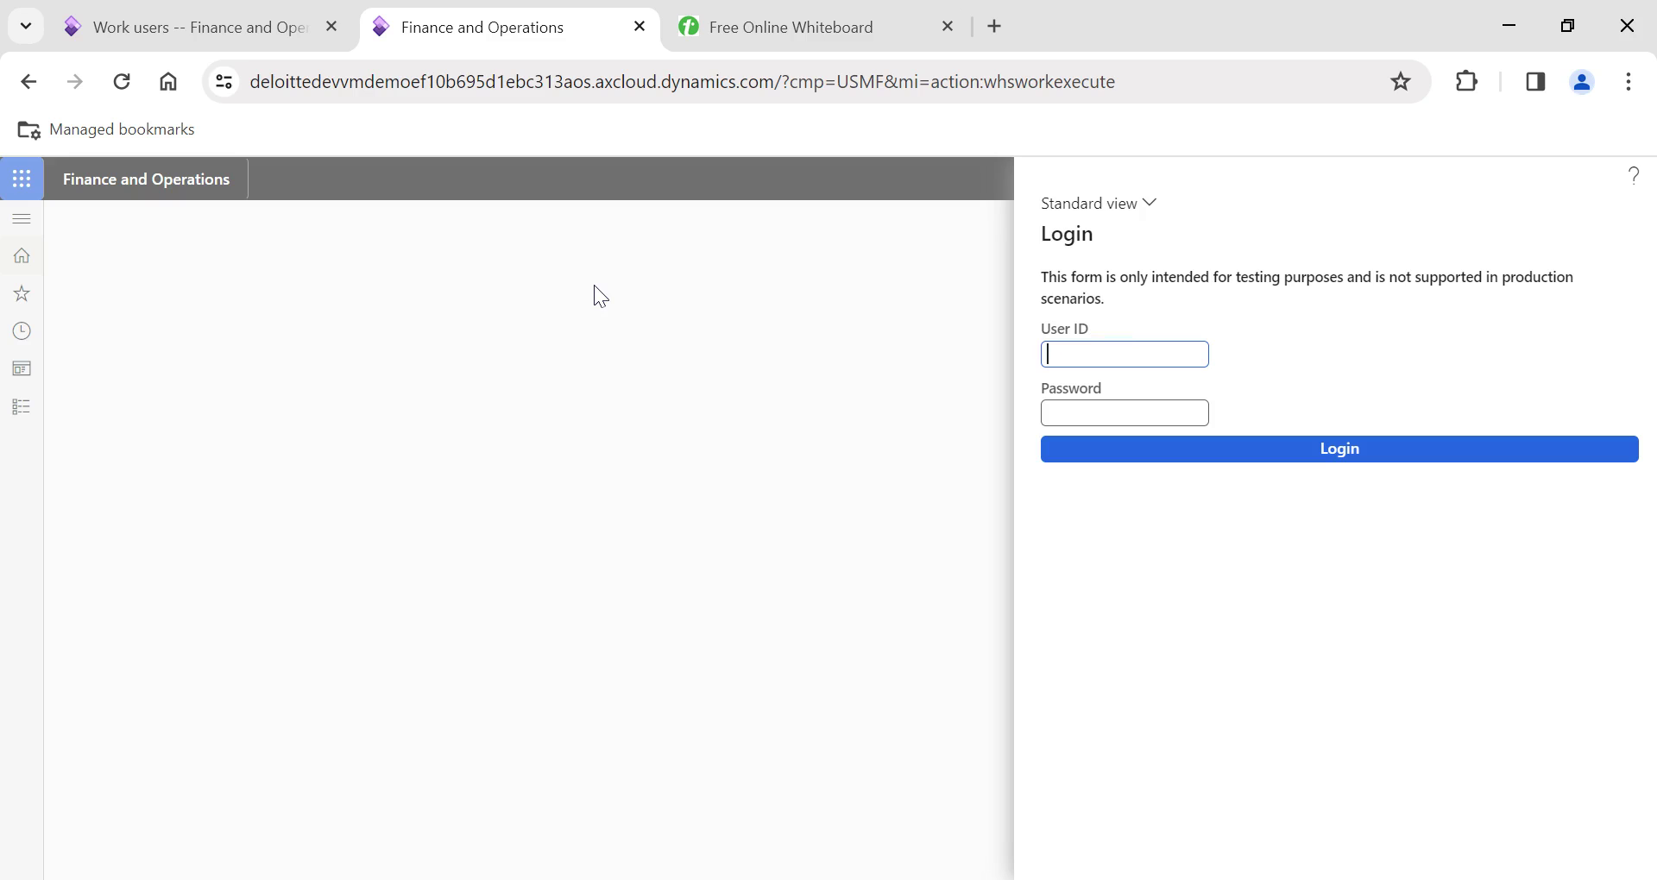
{"action": "left_click", "coordinate": [259, 27]}
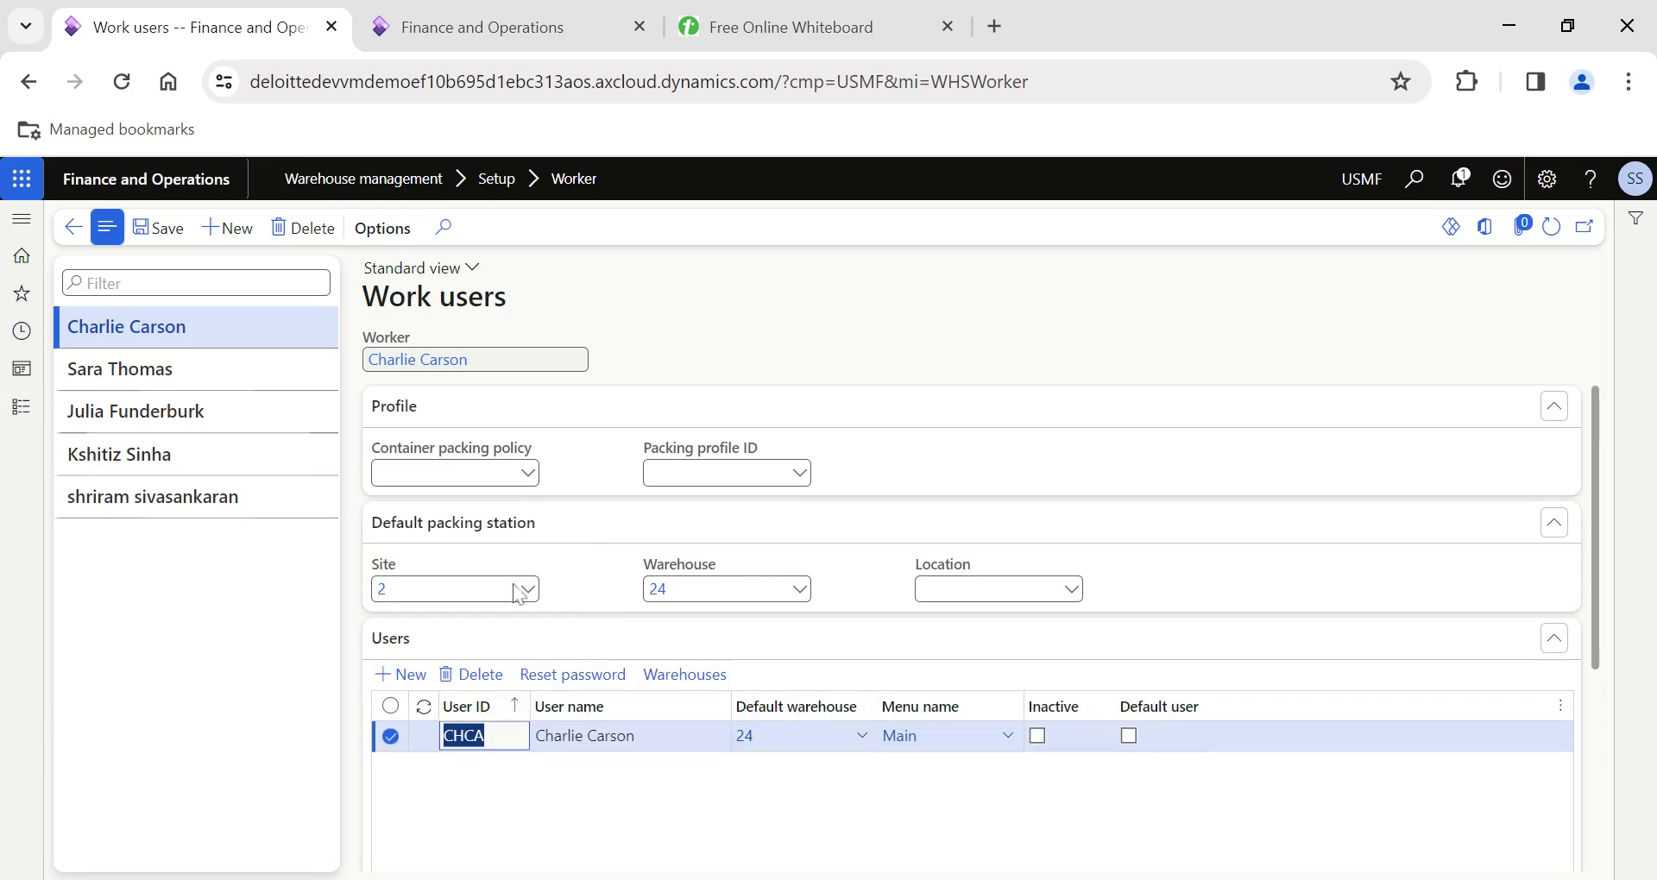
{"action": "left_click", "coordinate": [531, 774]}
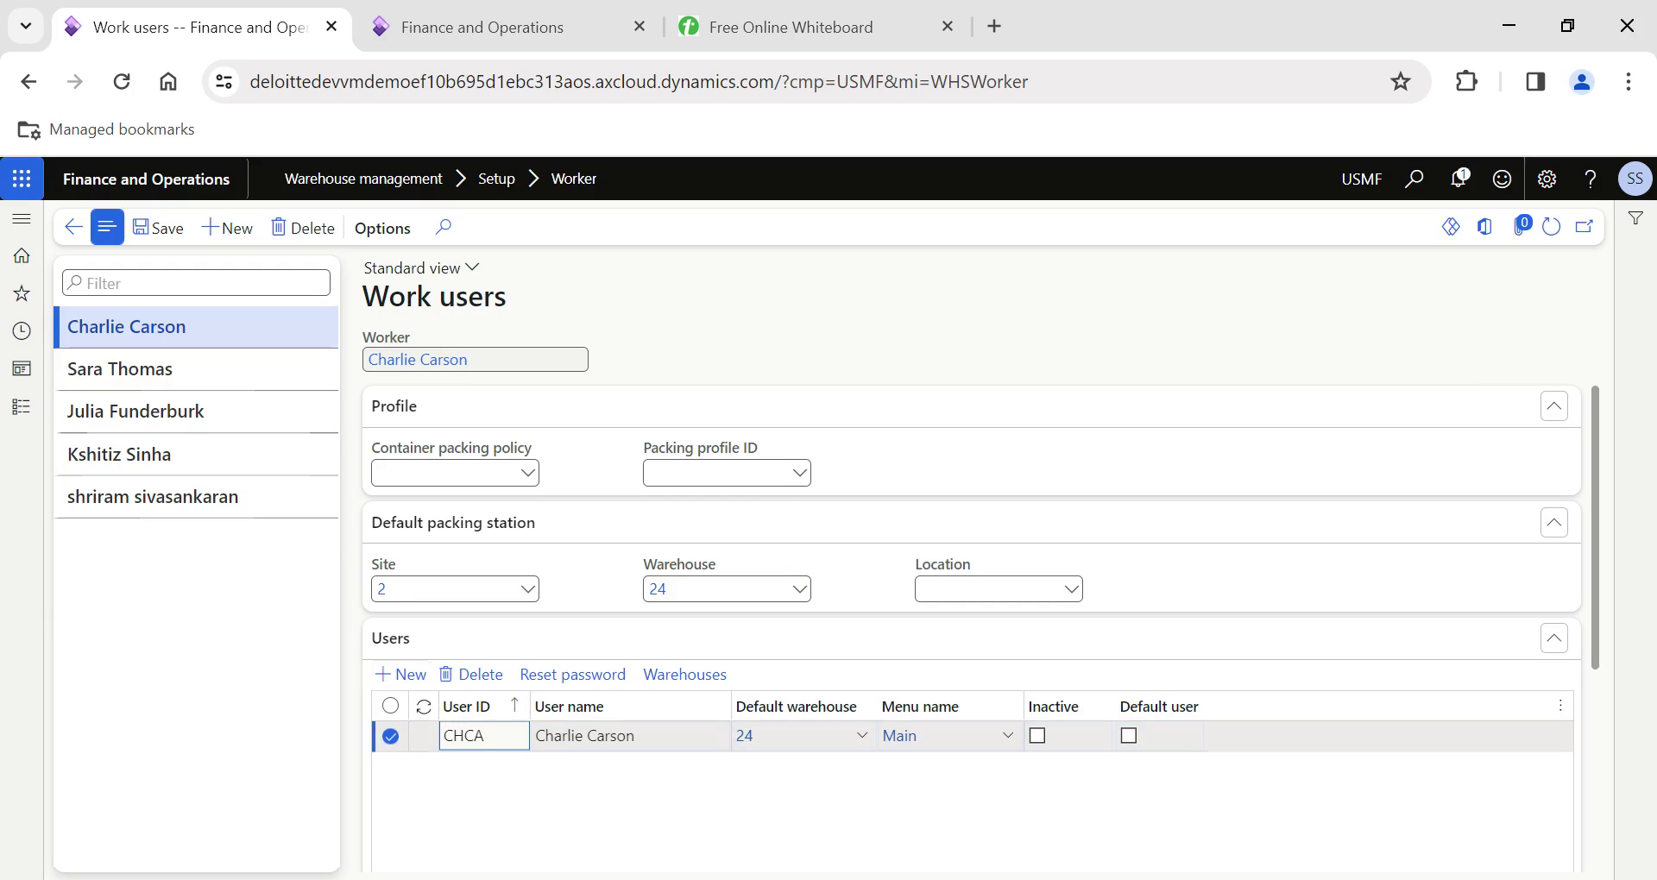
{"action": "left_click_drag", "start_coordinate": [485, 735], "coordinate": [432, 736]}
{"action": "key", "text": "ctrl+c"}
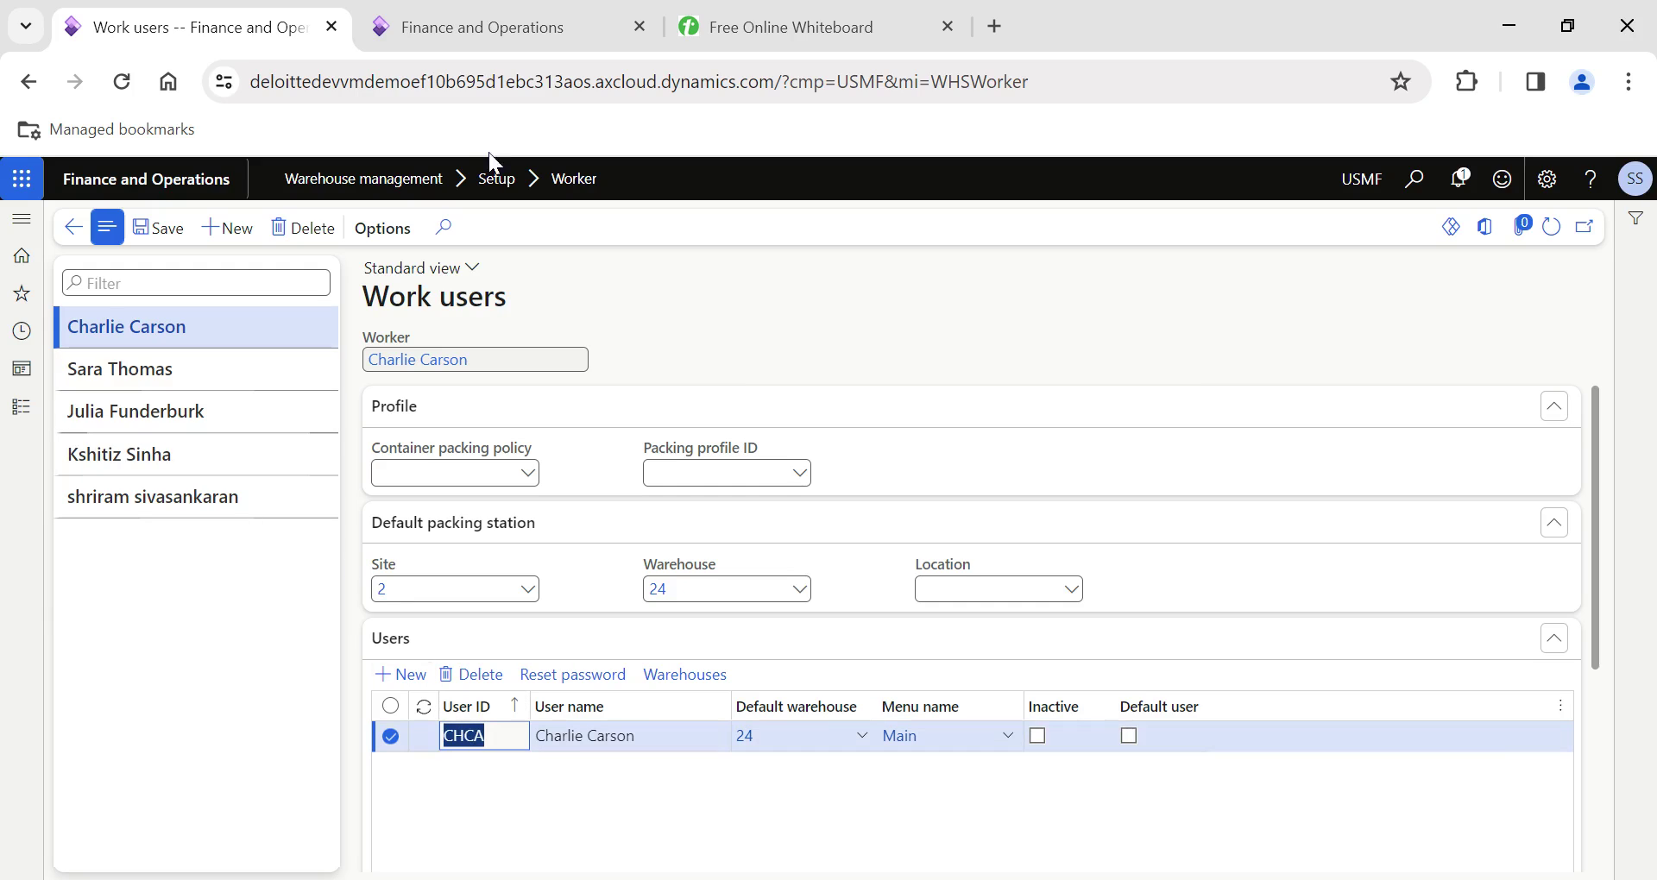
{"action": "left_click", "coordinate": [535, 39]}
{"action": "key", "text": "ctrl+v"}
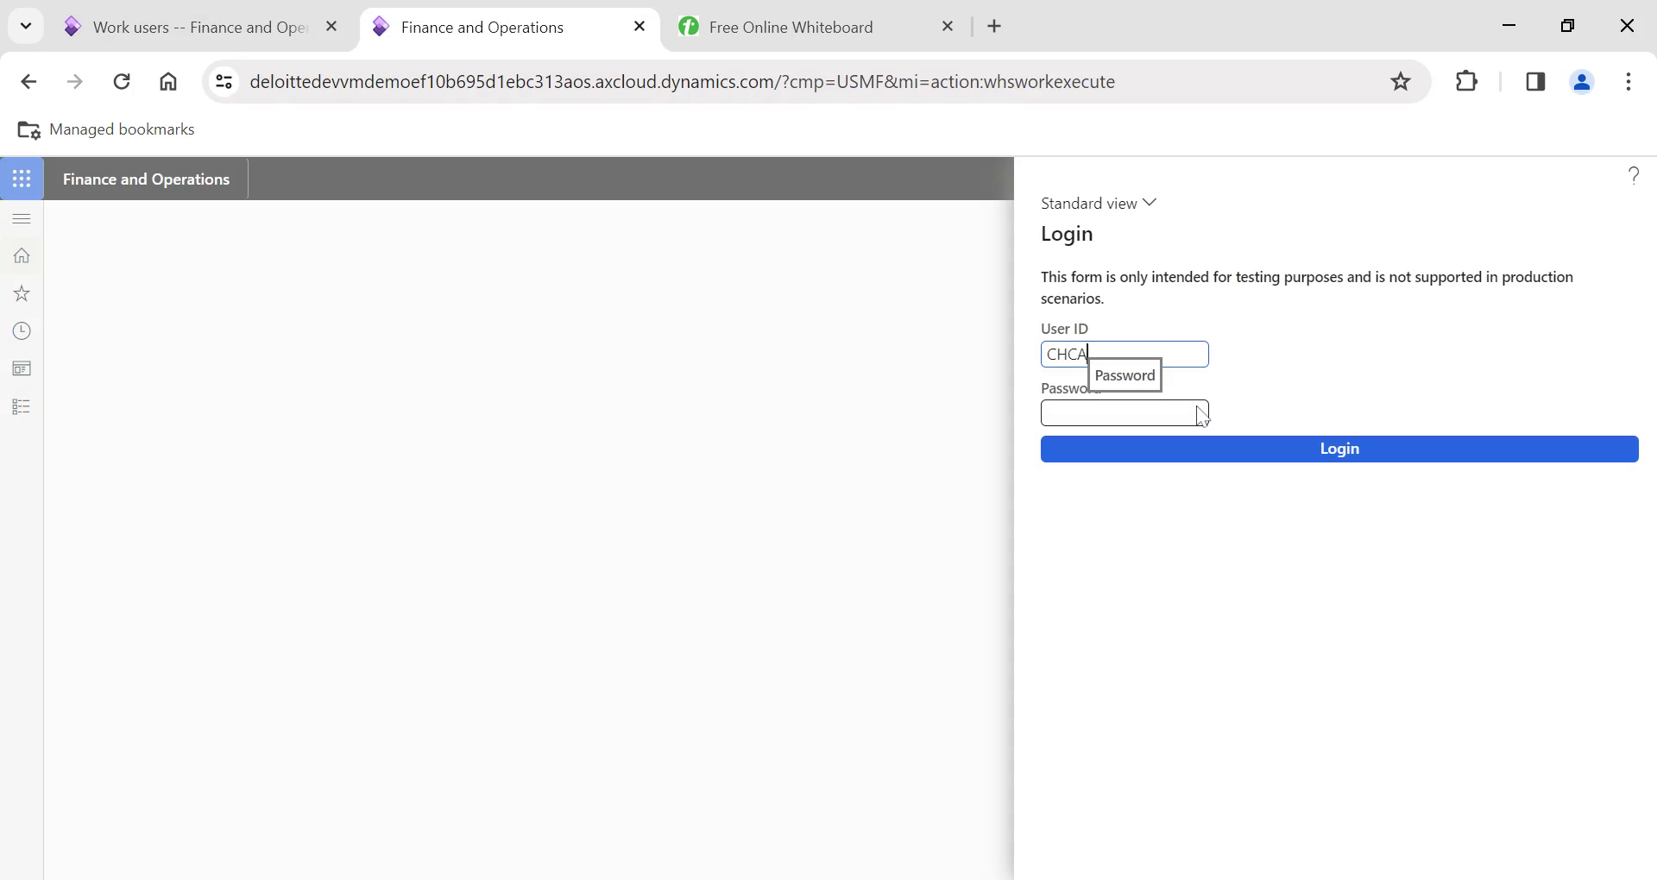
{"action": "key", "text": "Tab"}
Enter the user's password, log in, and dismiss the browser's password warning.
{"action": "left_click", "coordinate": [210, 38]}
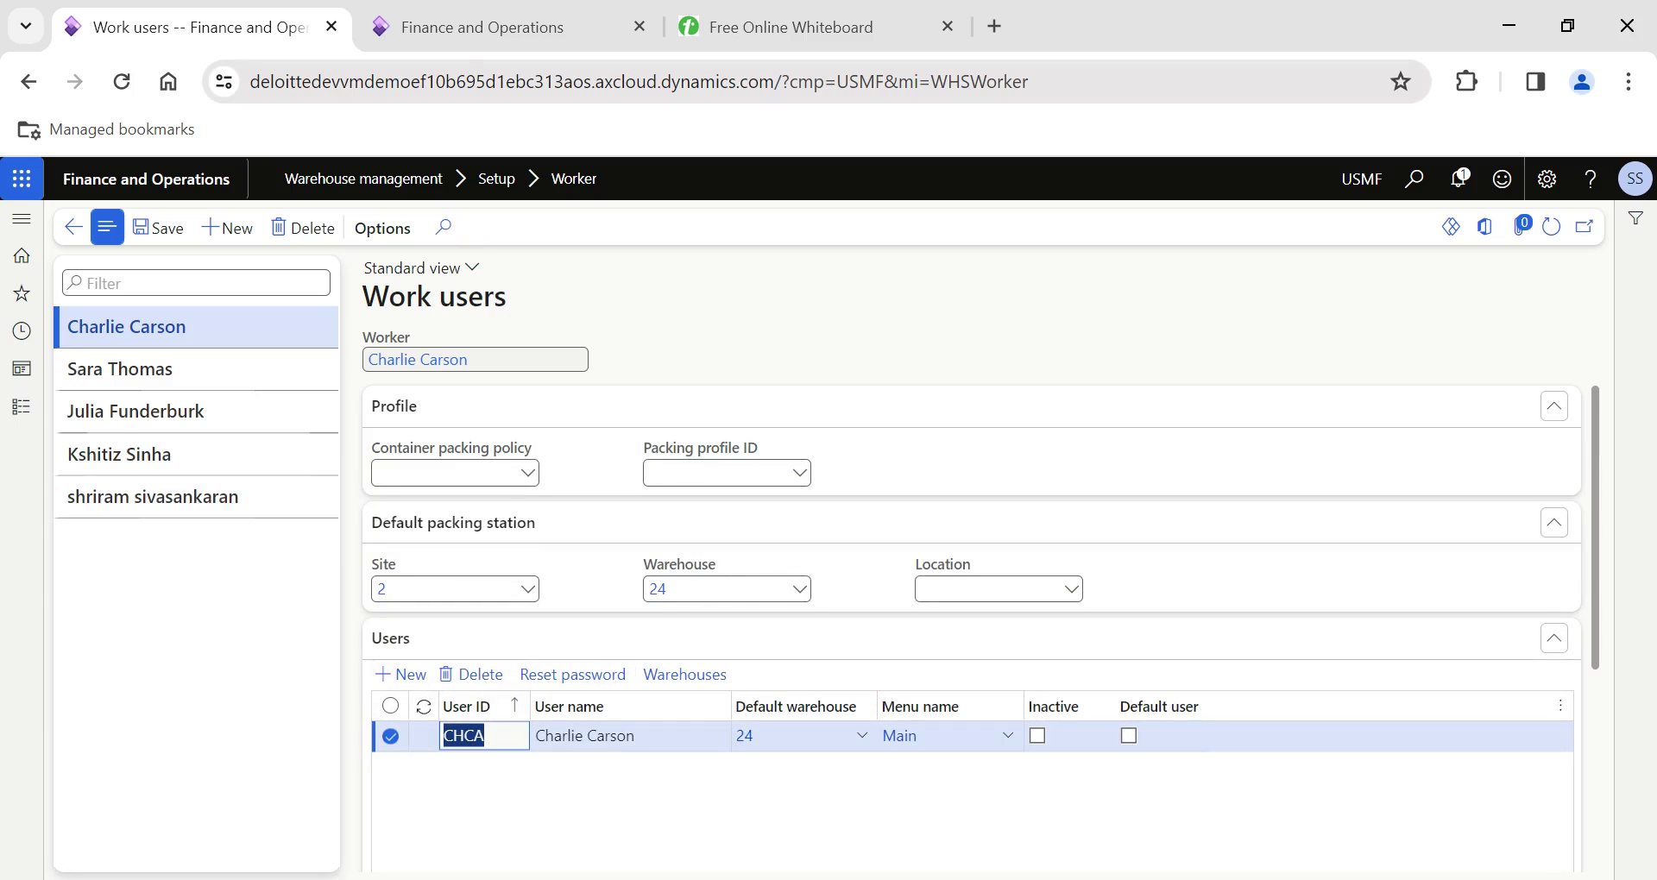
{"action": "left_click", "coordinate": [518, 26]}
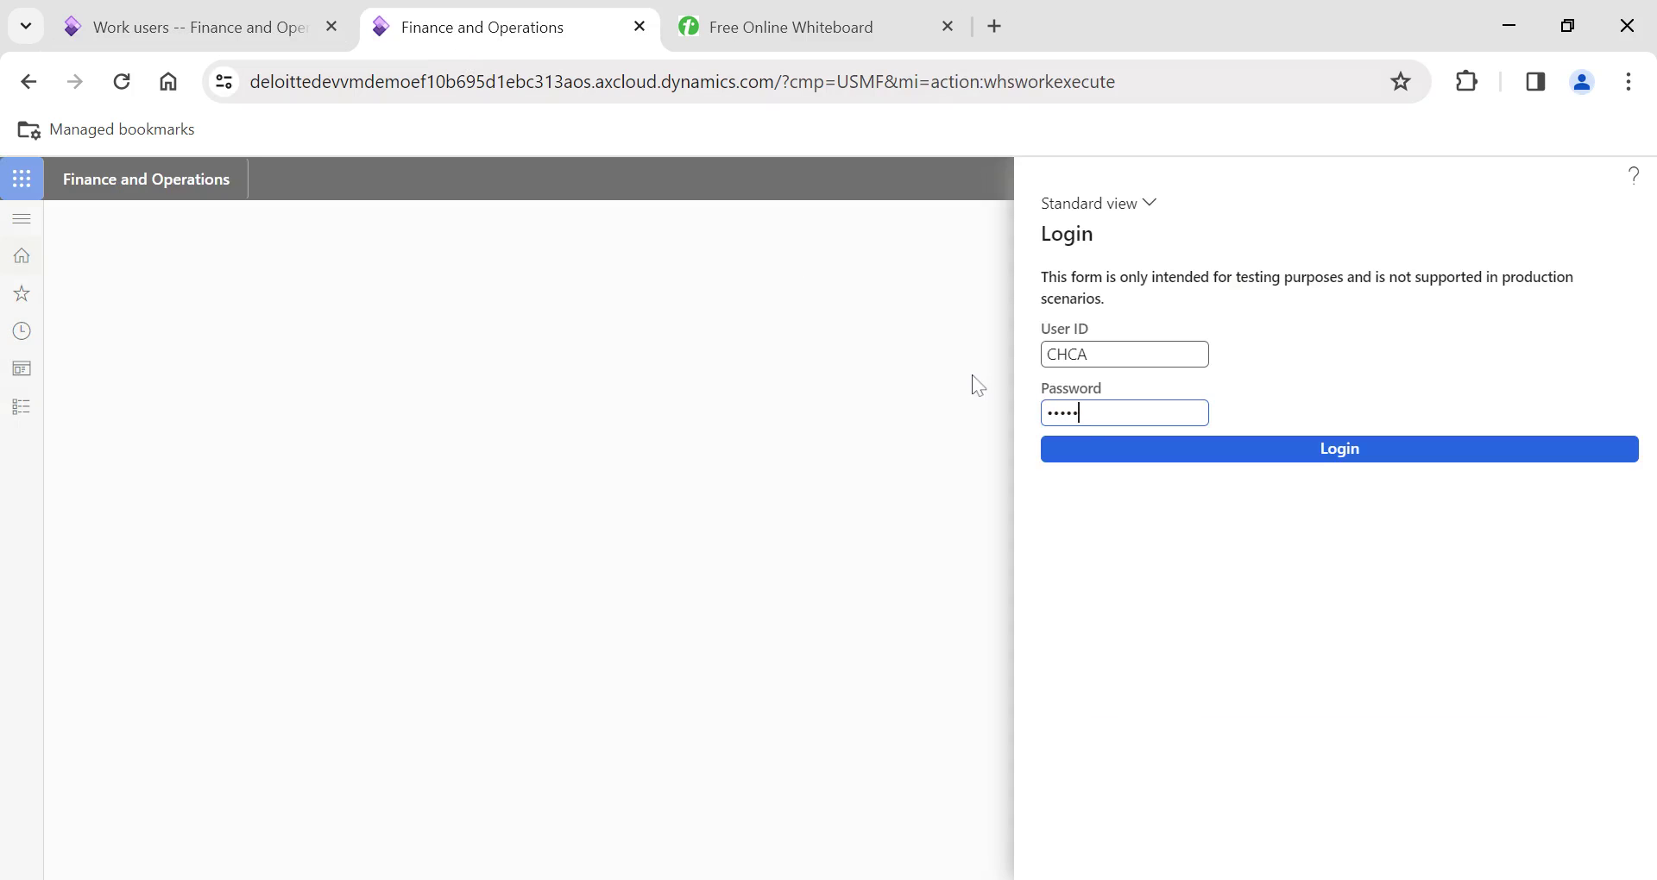
{"action": "left_click", "coordinate": [1298, 457]}
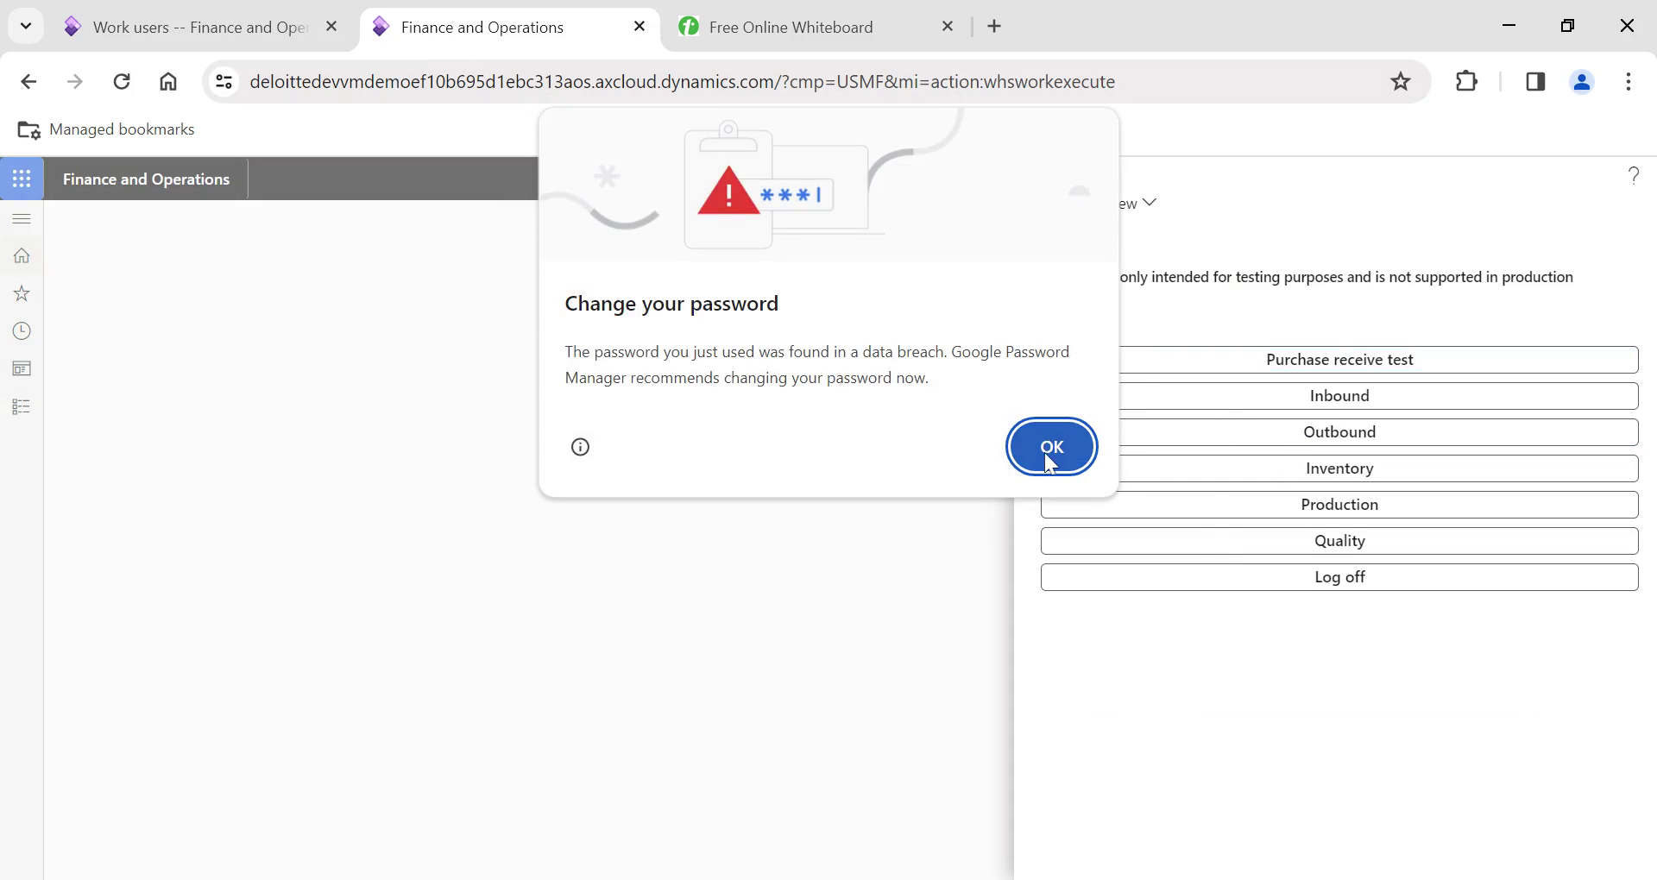
{"action": "left_click", "coordinate": [1048, 450]}
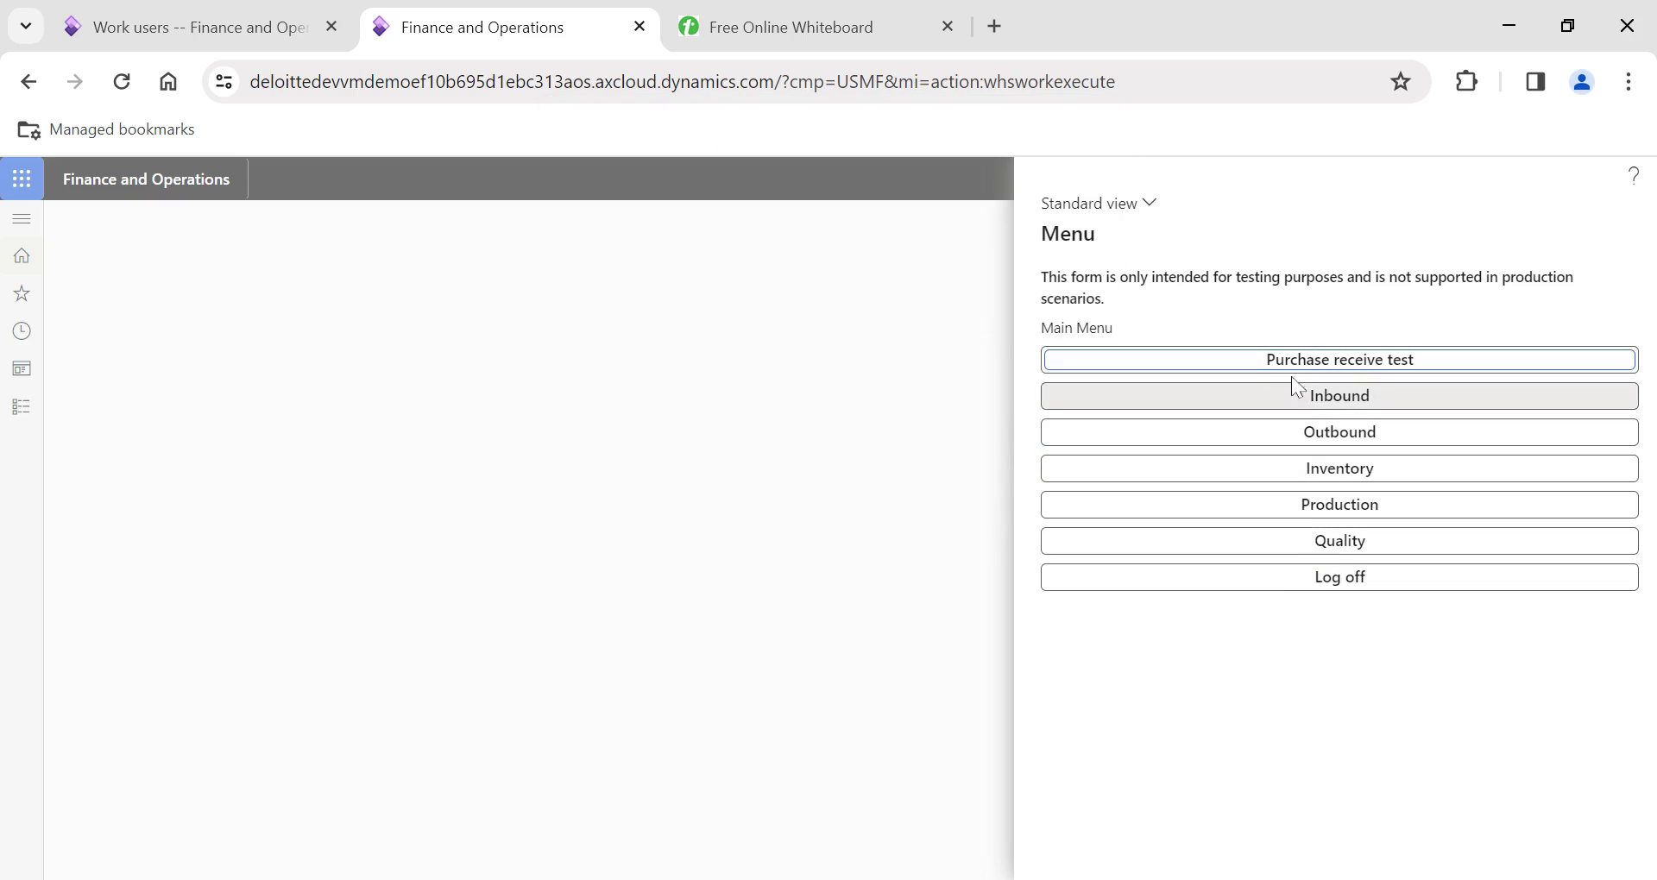
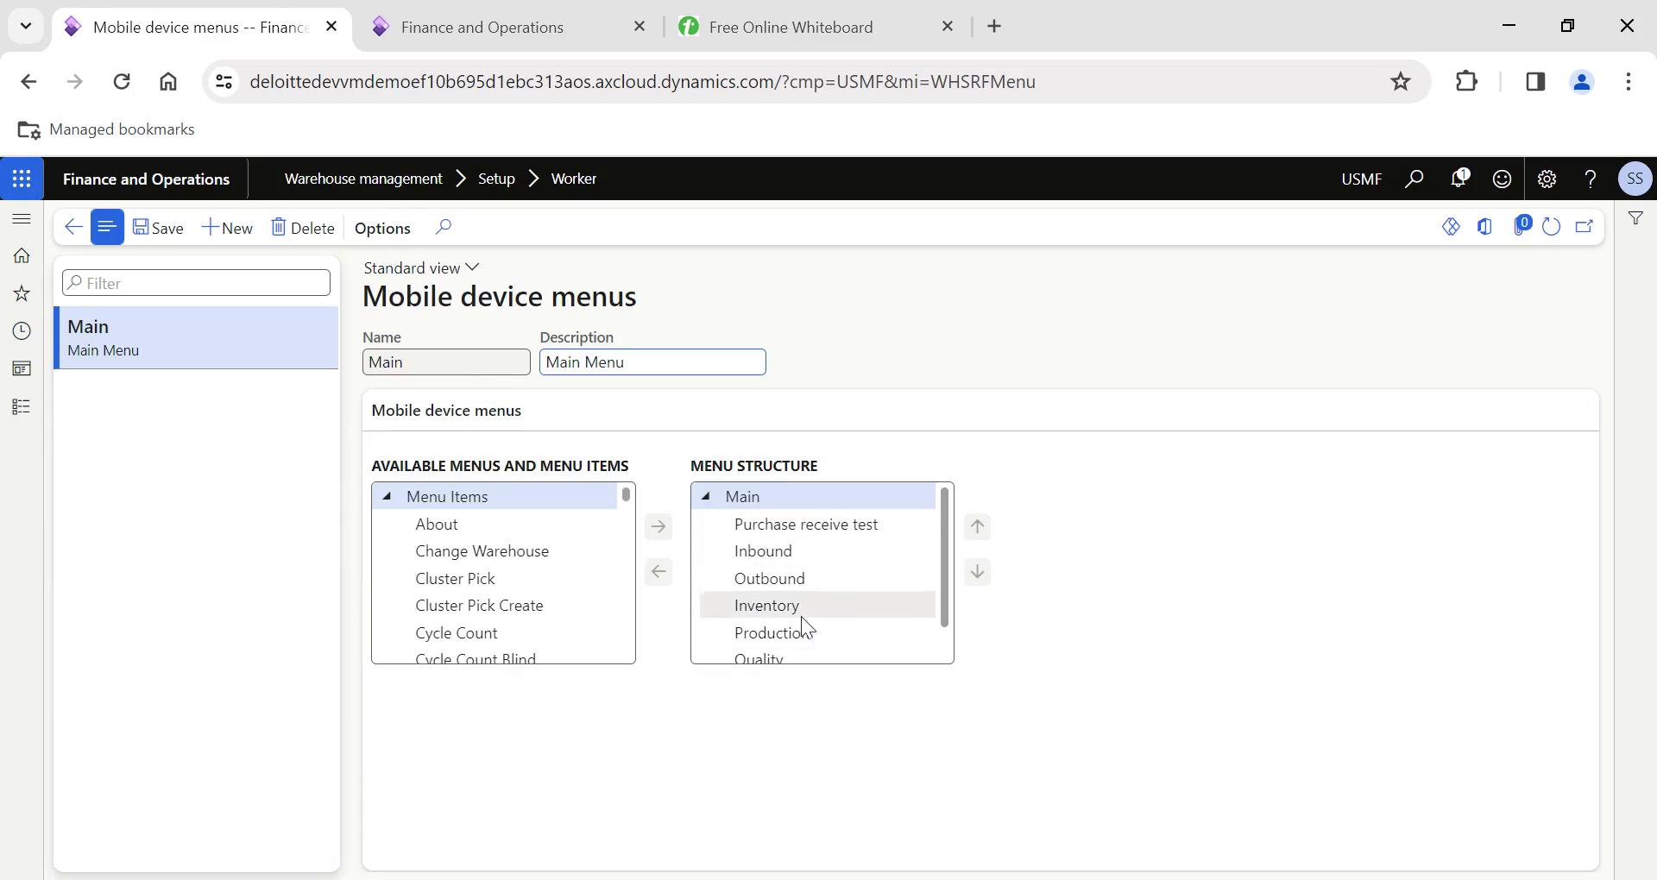
Check the warehouse app test menu, then open Work users, showing default warehouse 24 and menu Main.
{"action": "scroll", "coordinate": [818, 624], "scroll_direction": "down", "scroll_amount": 2}
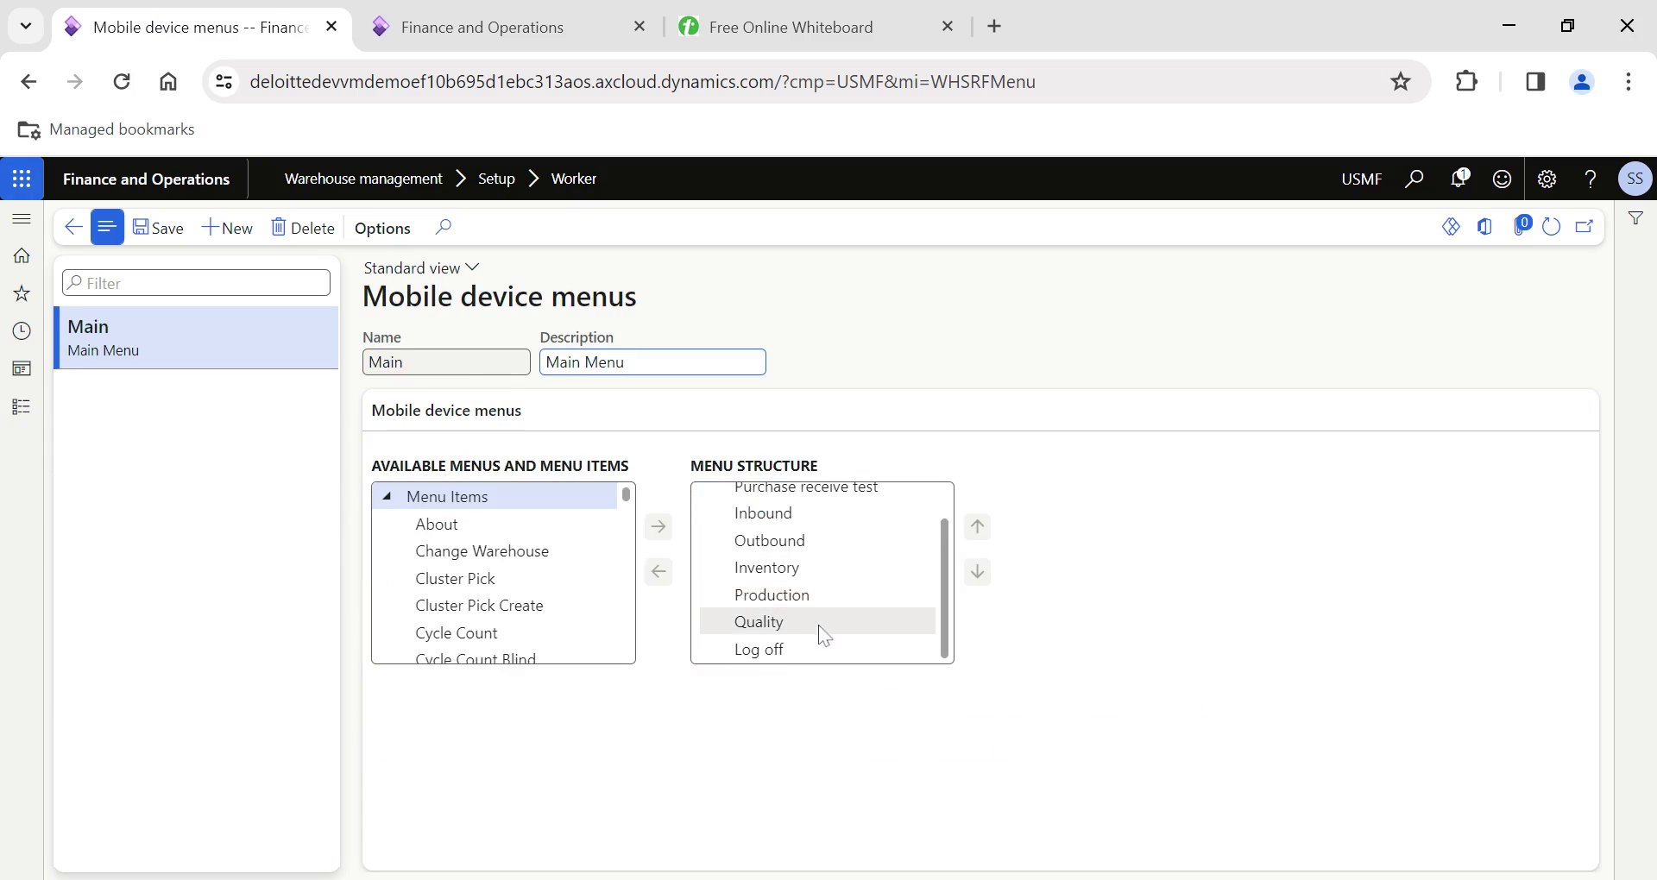
{"action": "left_click", "coordinate": [489, 38]}
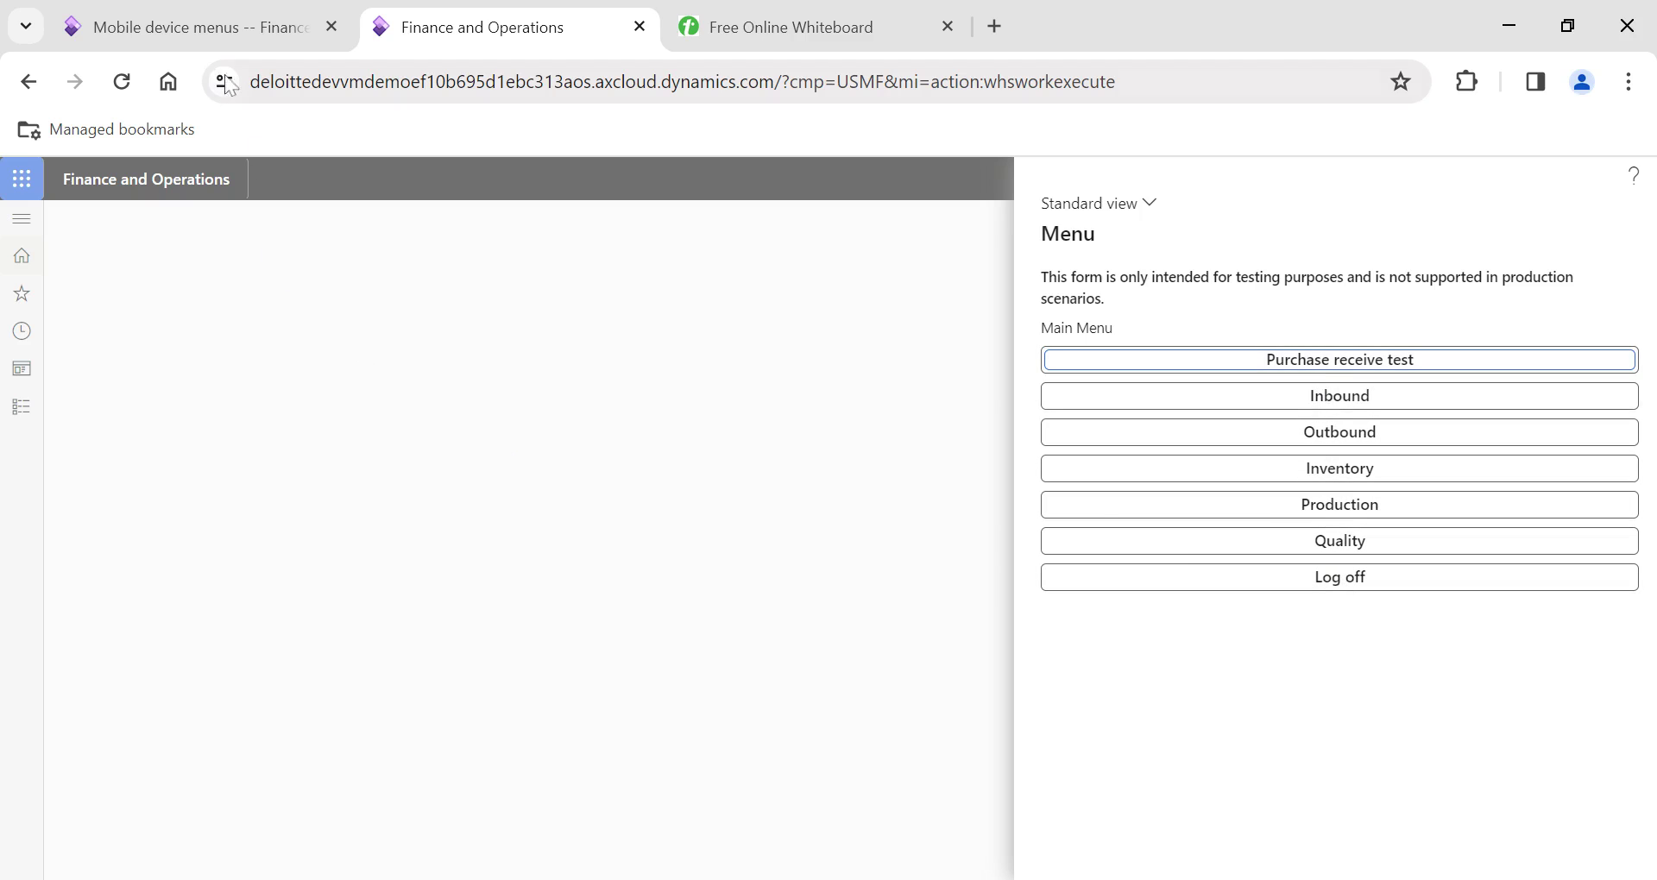
{"action": "left_click", "coordinate": [204, 24]}
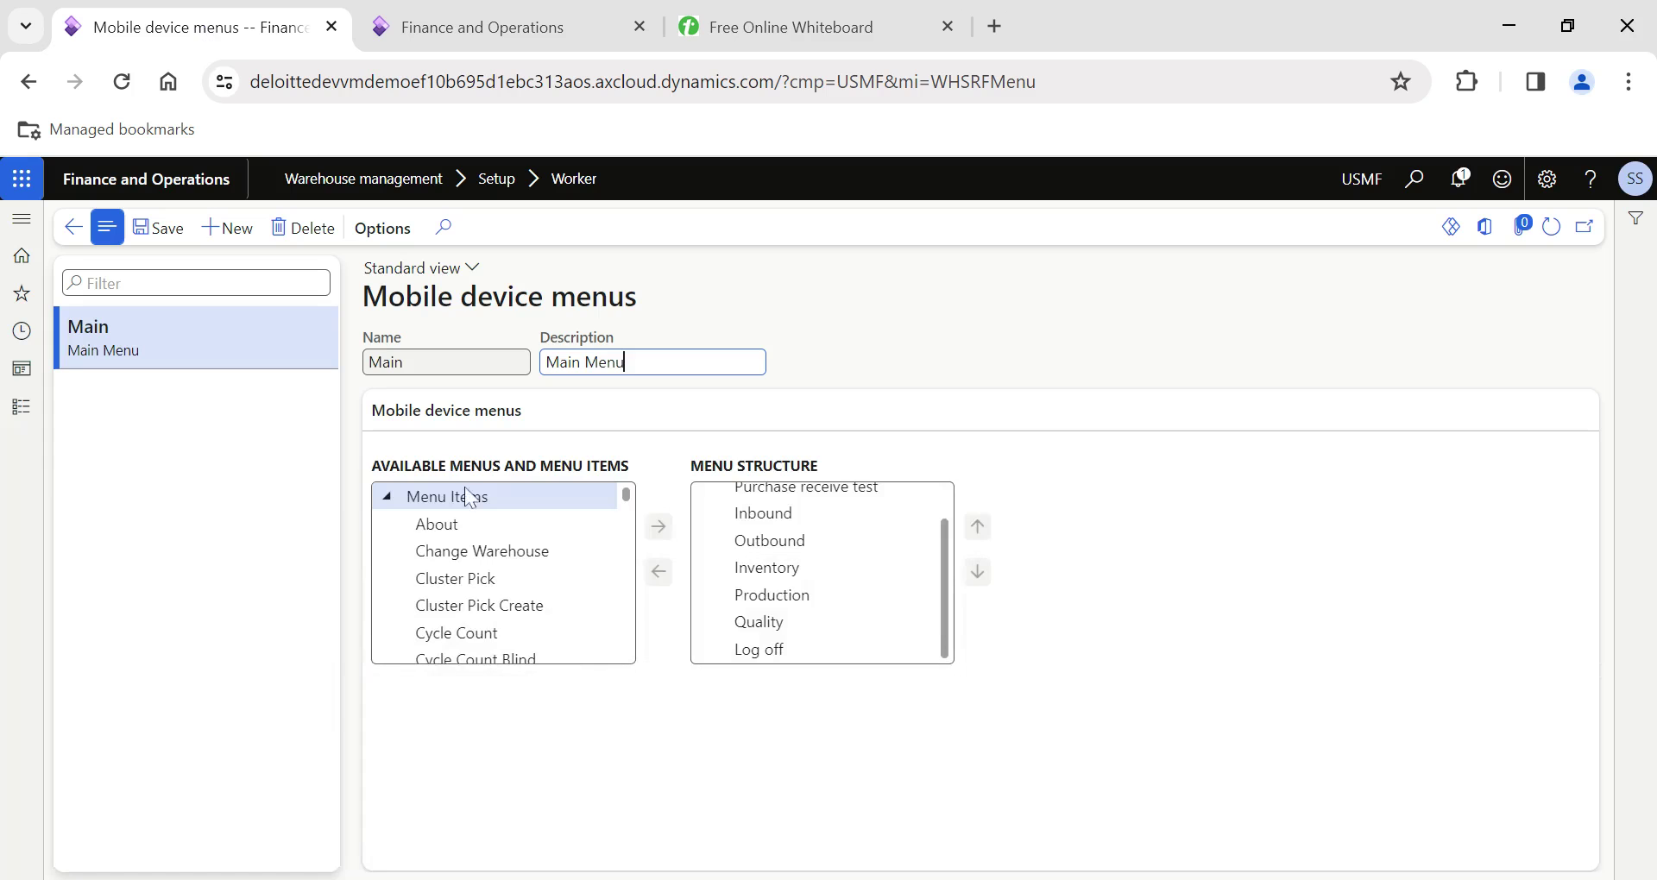
{"action": "left_click", "coordinate": [24, 410]}
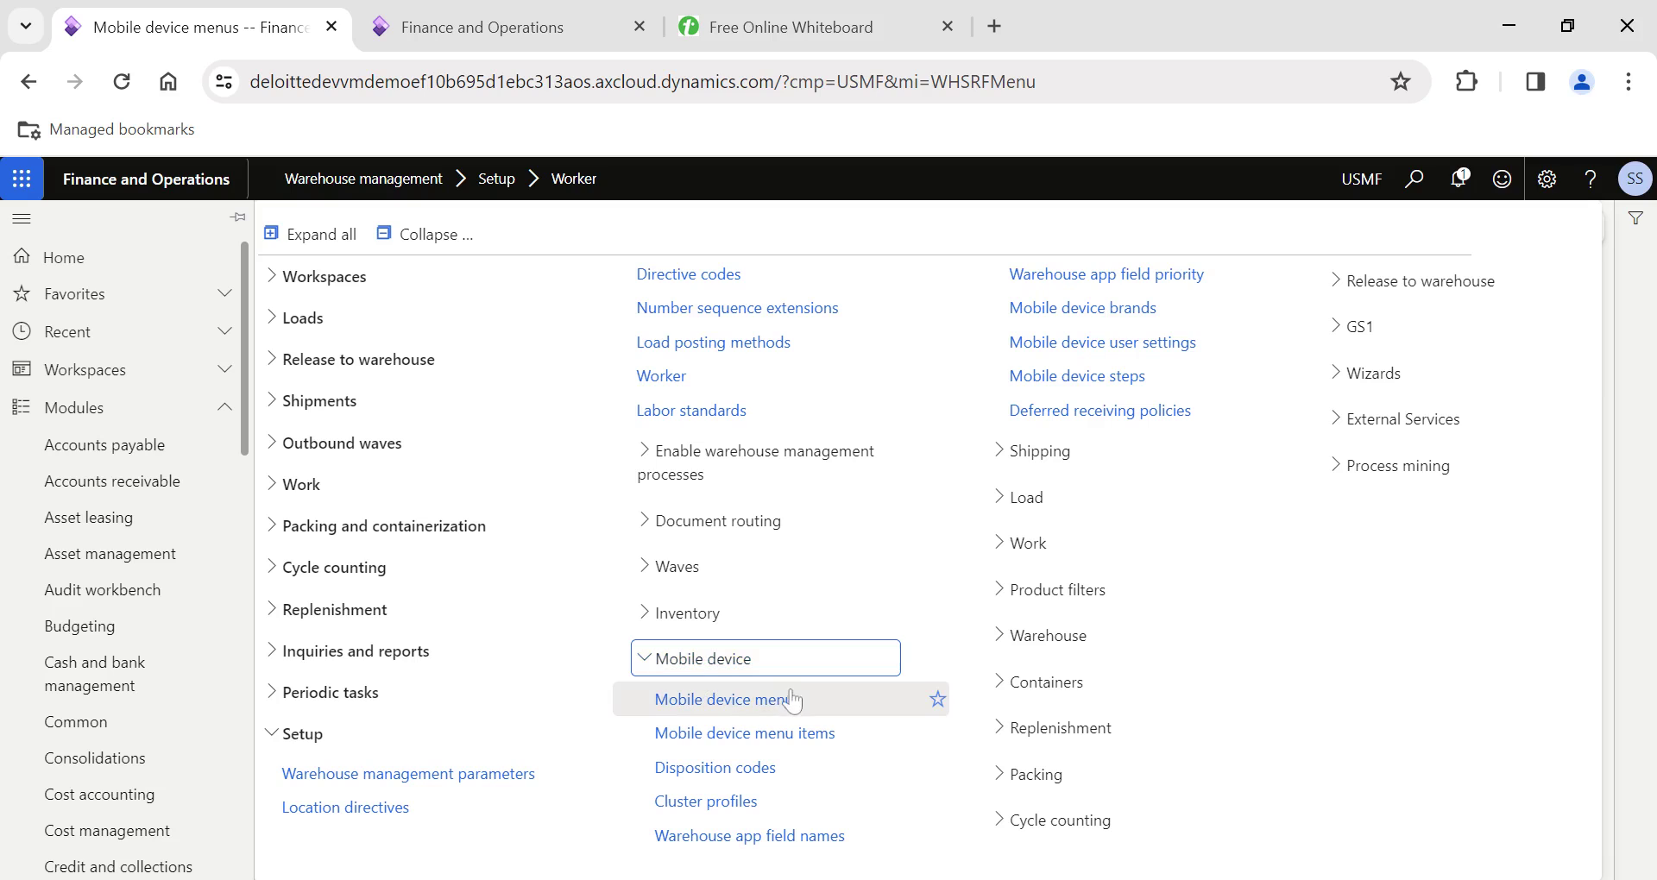
{"action": "left_click", "coordinate": [656, 375]}
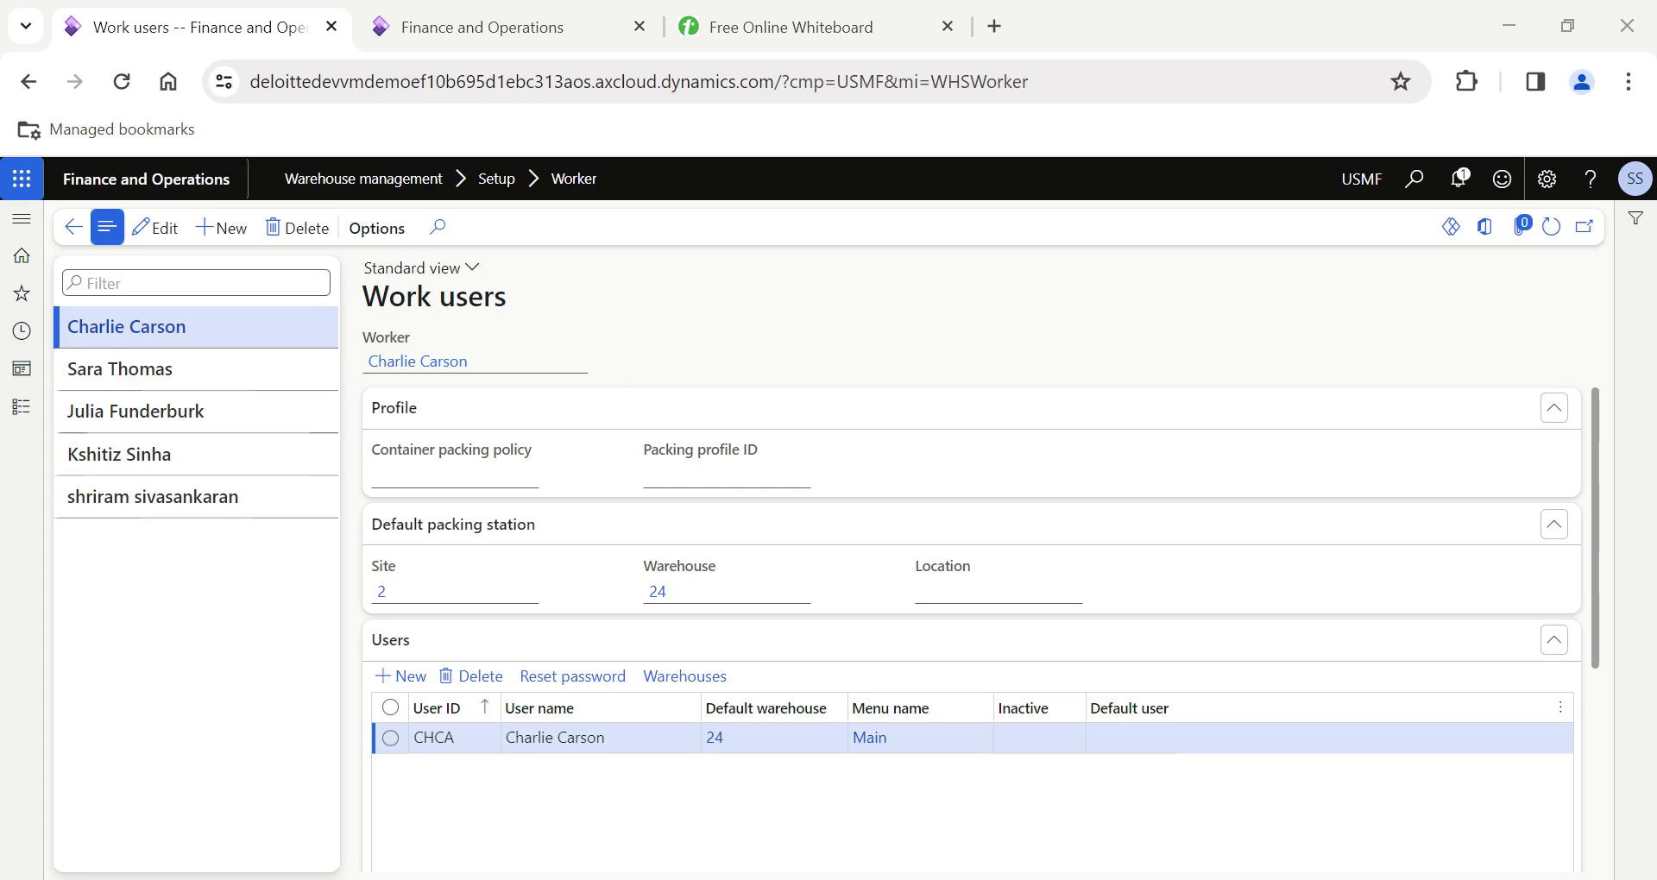
{"action": "left_click", "coordinate": [528, 48]}
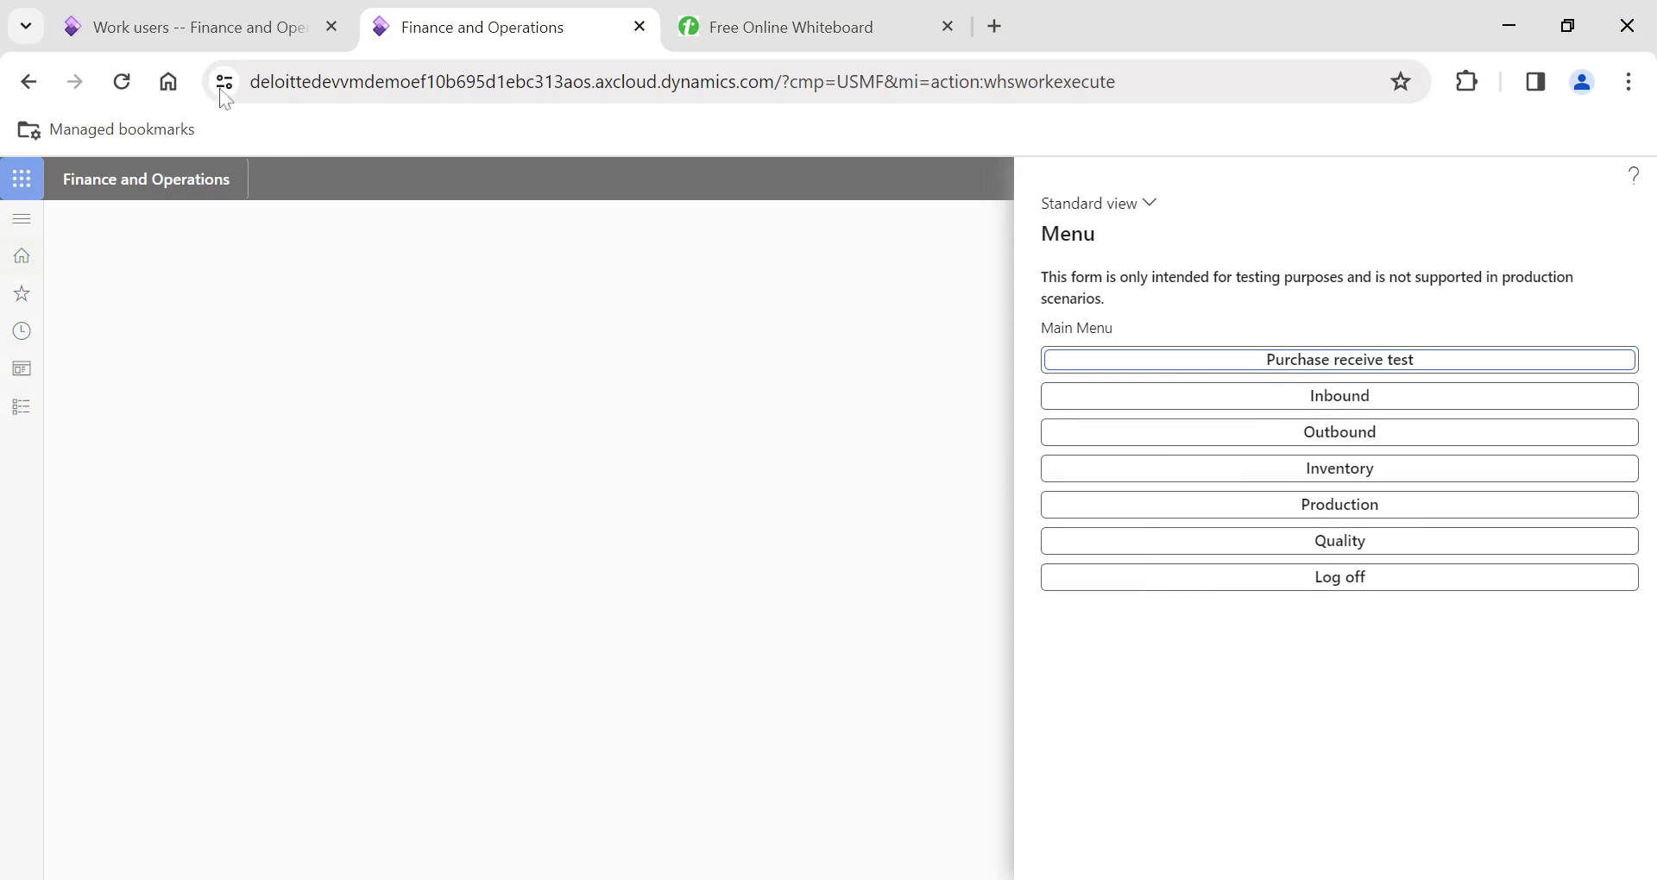
{"action": "left_click", "coordinate": [195, 35]}
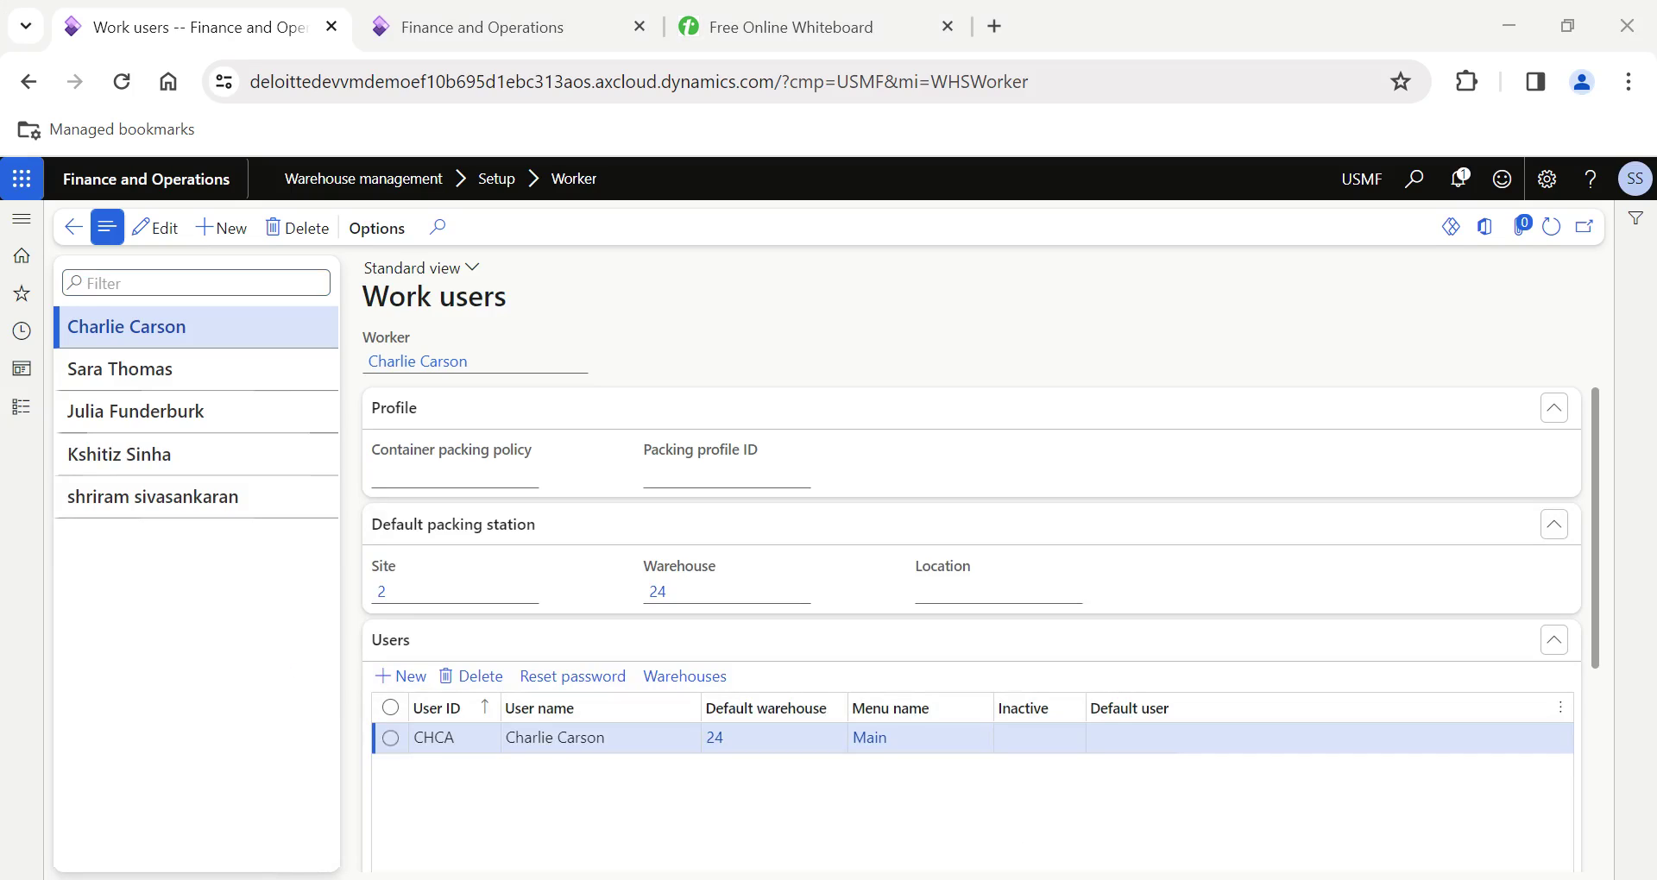
{"action": "left_click", "coordinate": [436, 569]}
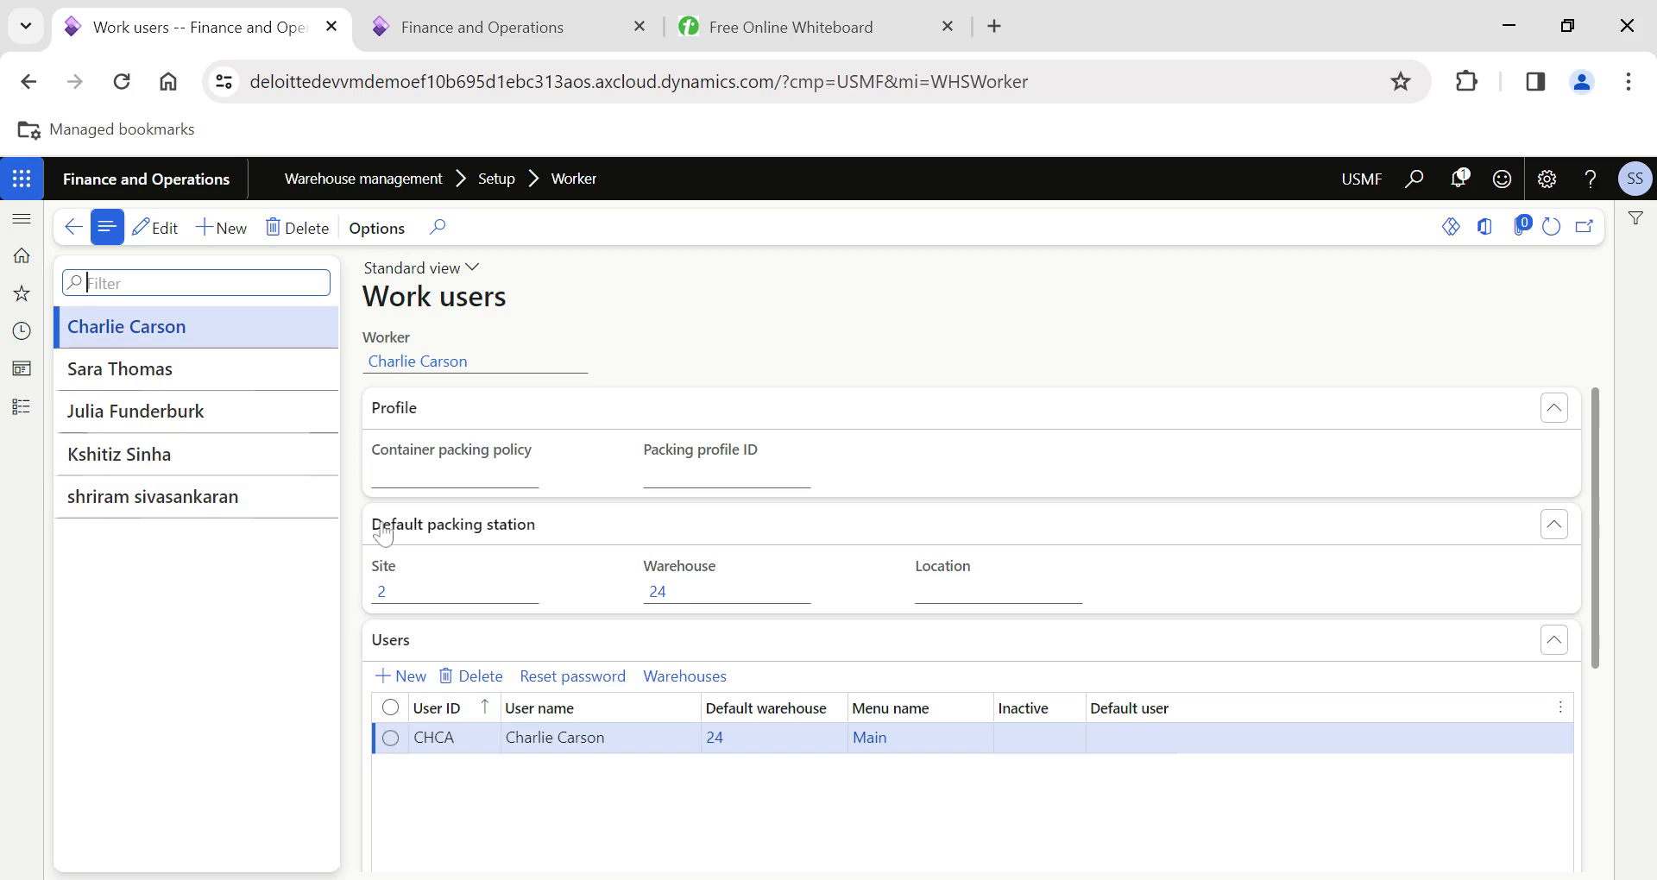
{"action": "scroll", "coordinate": [543, 604], "scroll_direction": "down", "scroll_amount": 2}
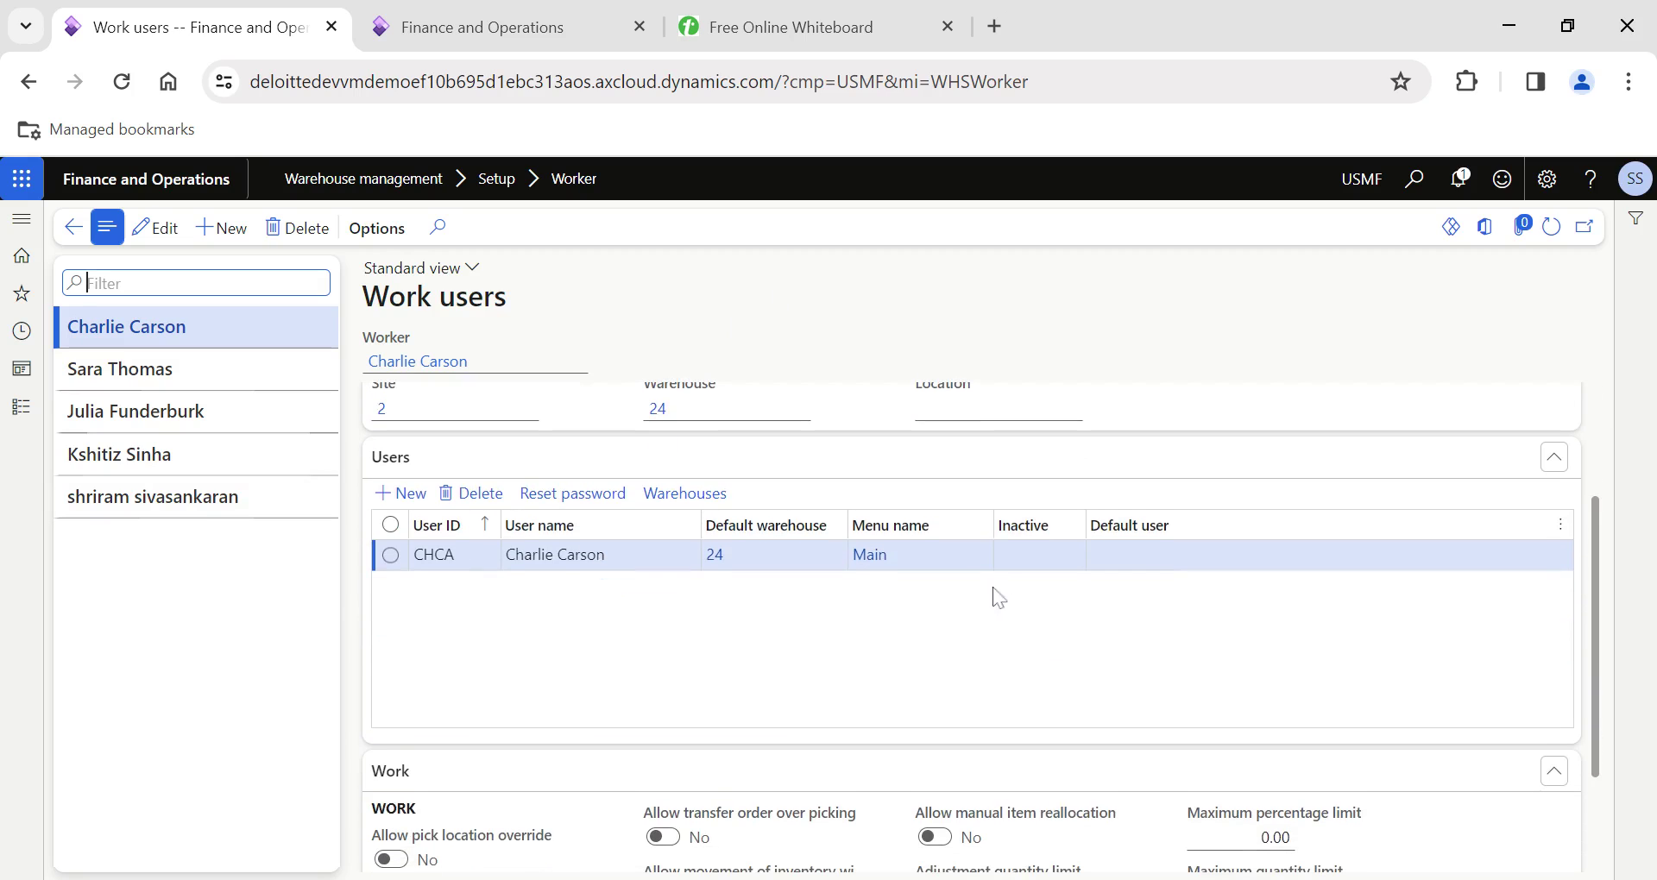
{"action": "left_click", "coordinate": [572, 493]}
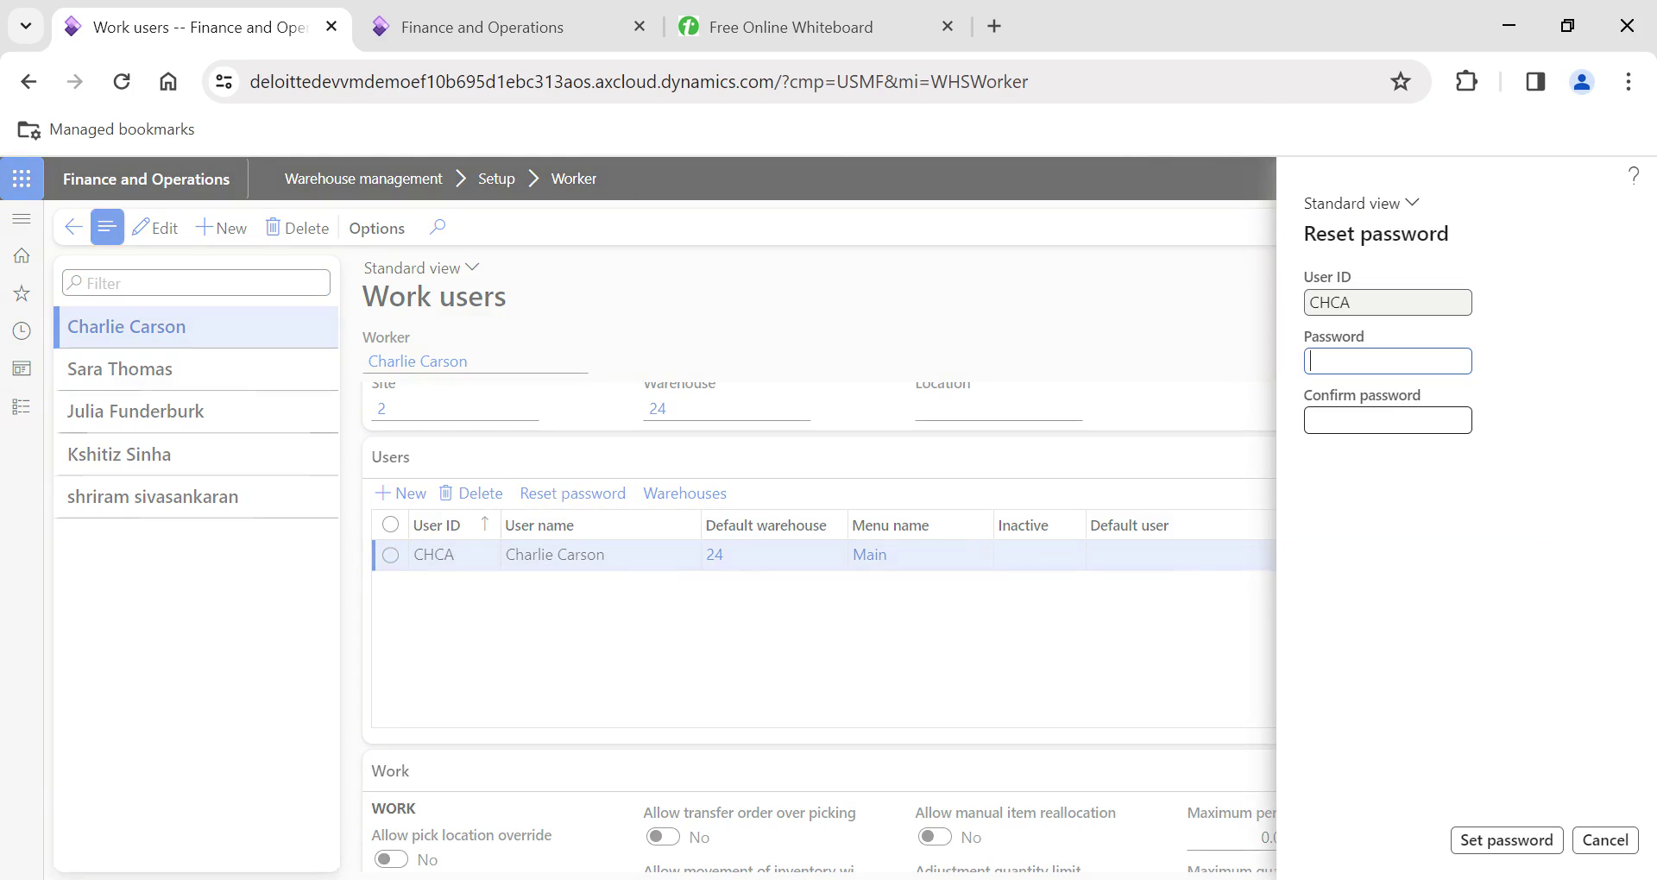
{"action": "left_click", "coordinate": [1605, 840]}
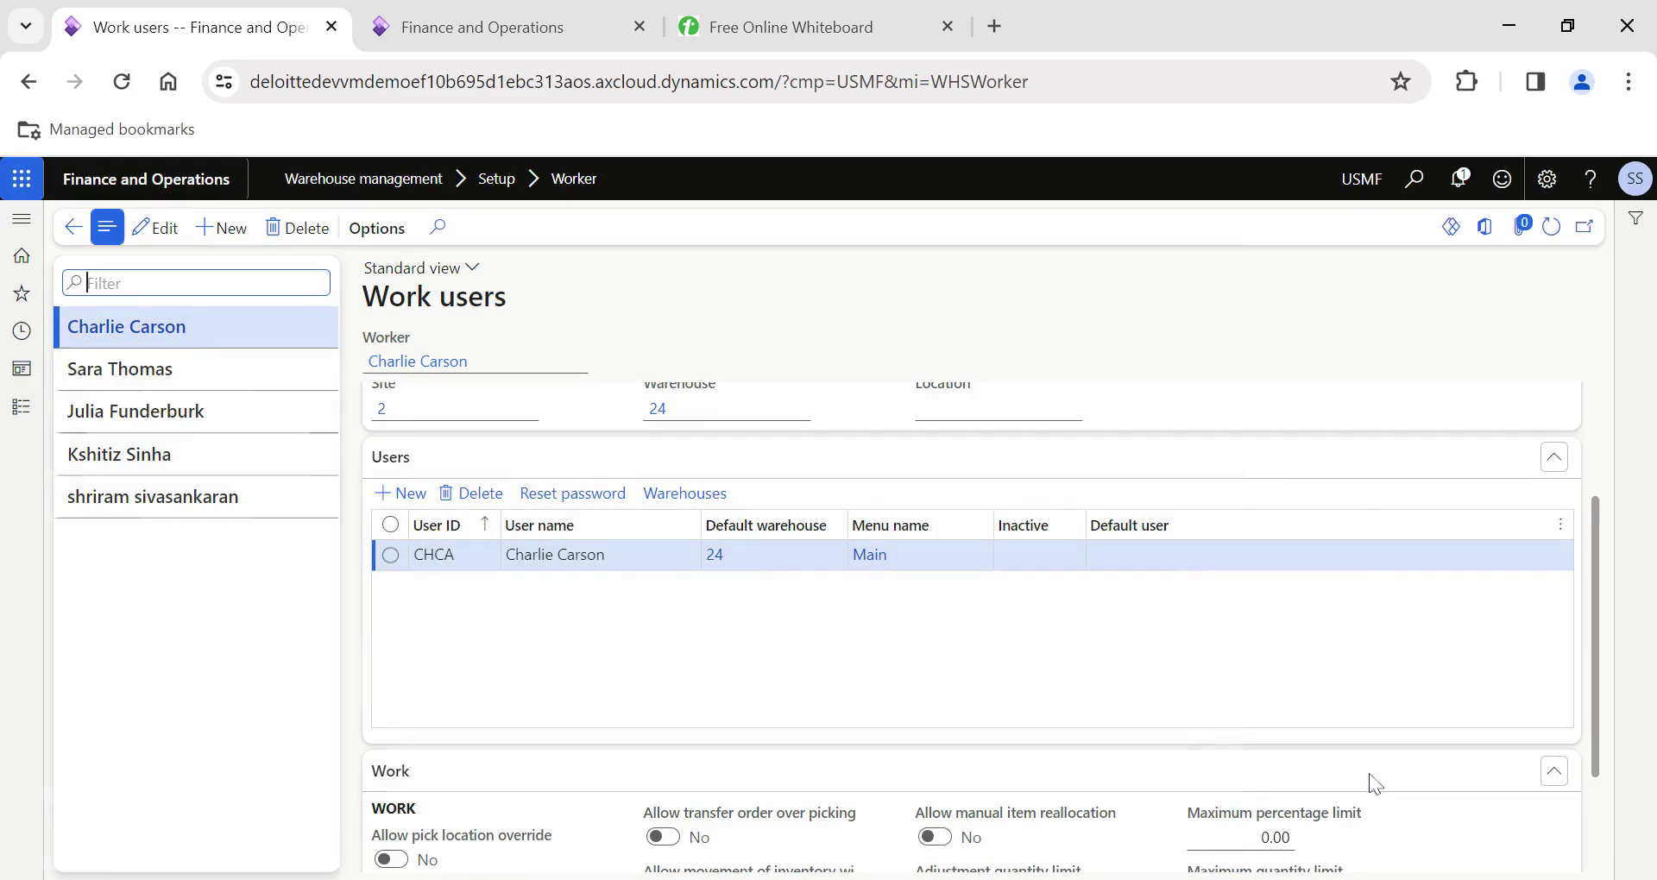
{"action": "scroll", "coordinate": [549, 701], "scroll_direction": "down", "scroll_amount": 2}
{"action": "scroll", "coordinate": [549, 700], "scroll_direction": "down", "scroll_amount": 2}
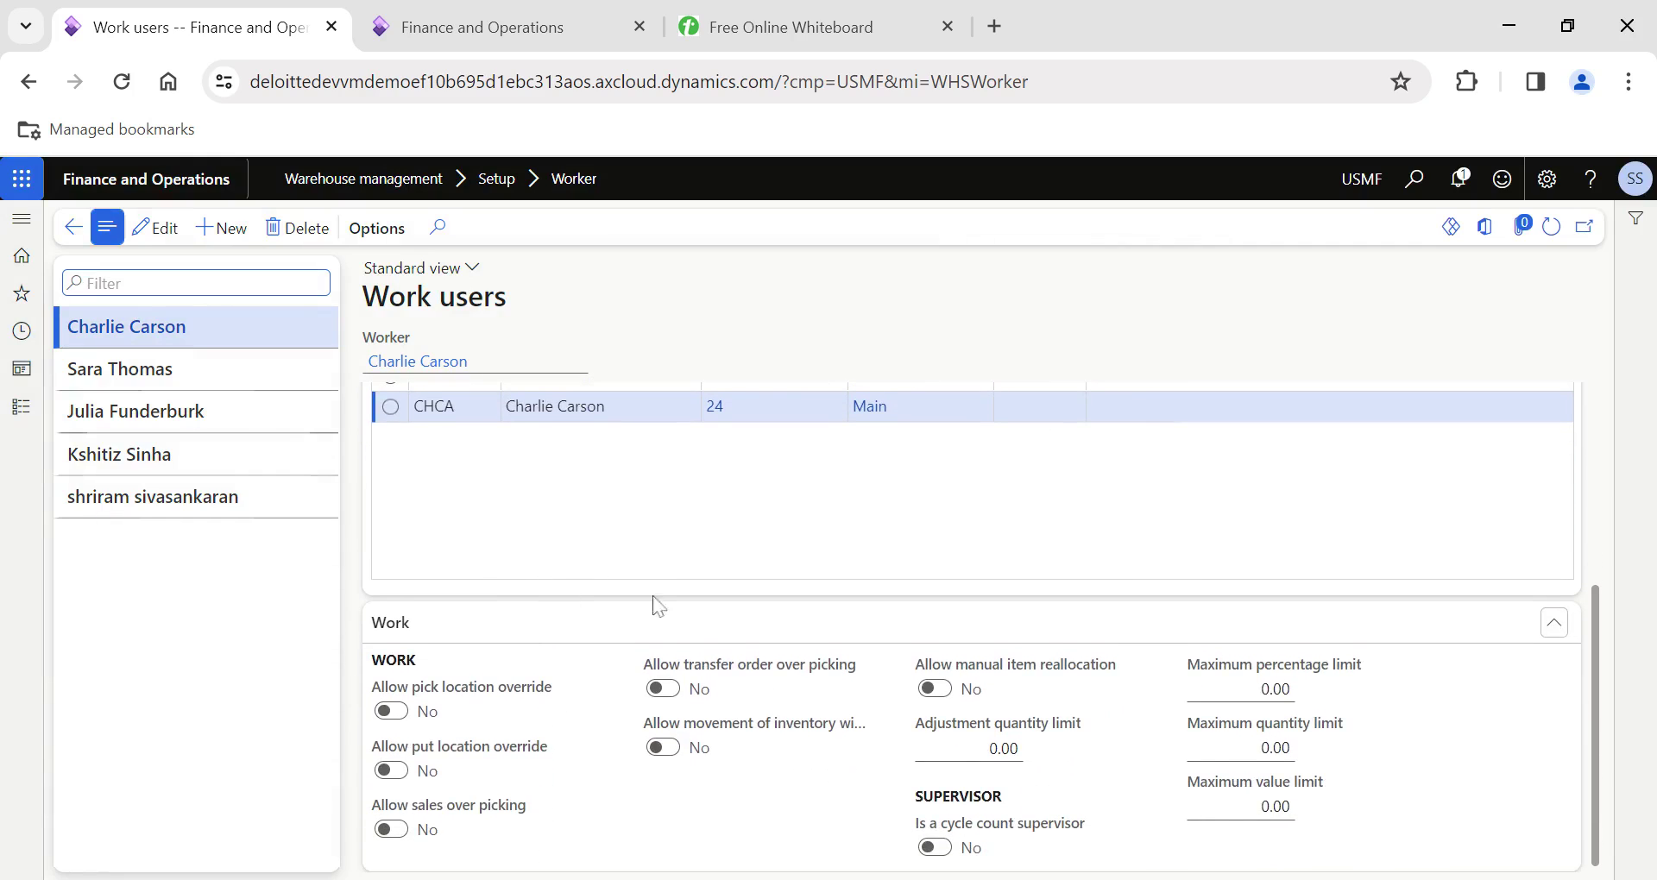
Log the warehouse app test menu off to its Login page, then return to the USMF dashboard.
{"action": "left_click", "coordinate": [483, 35]}
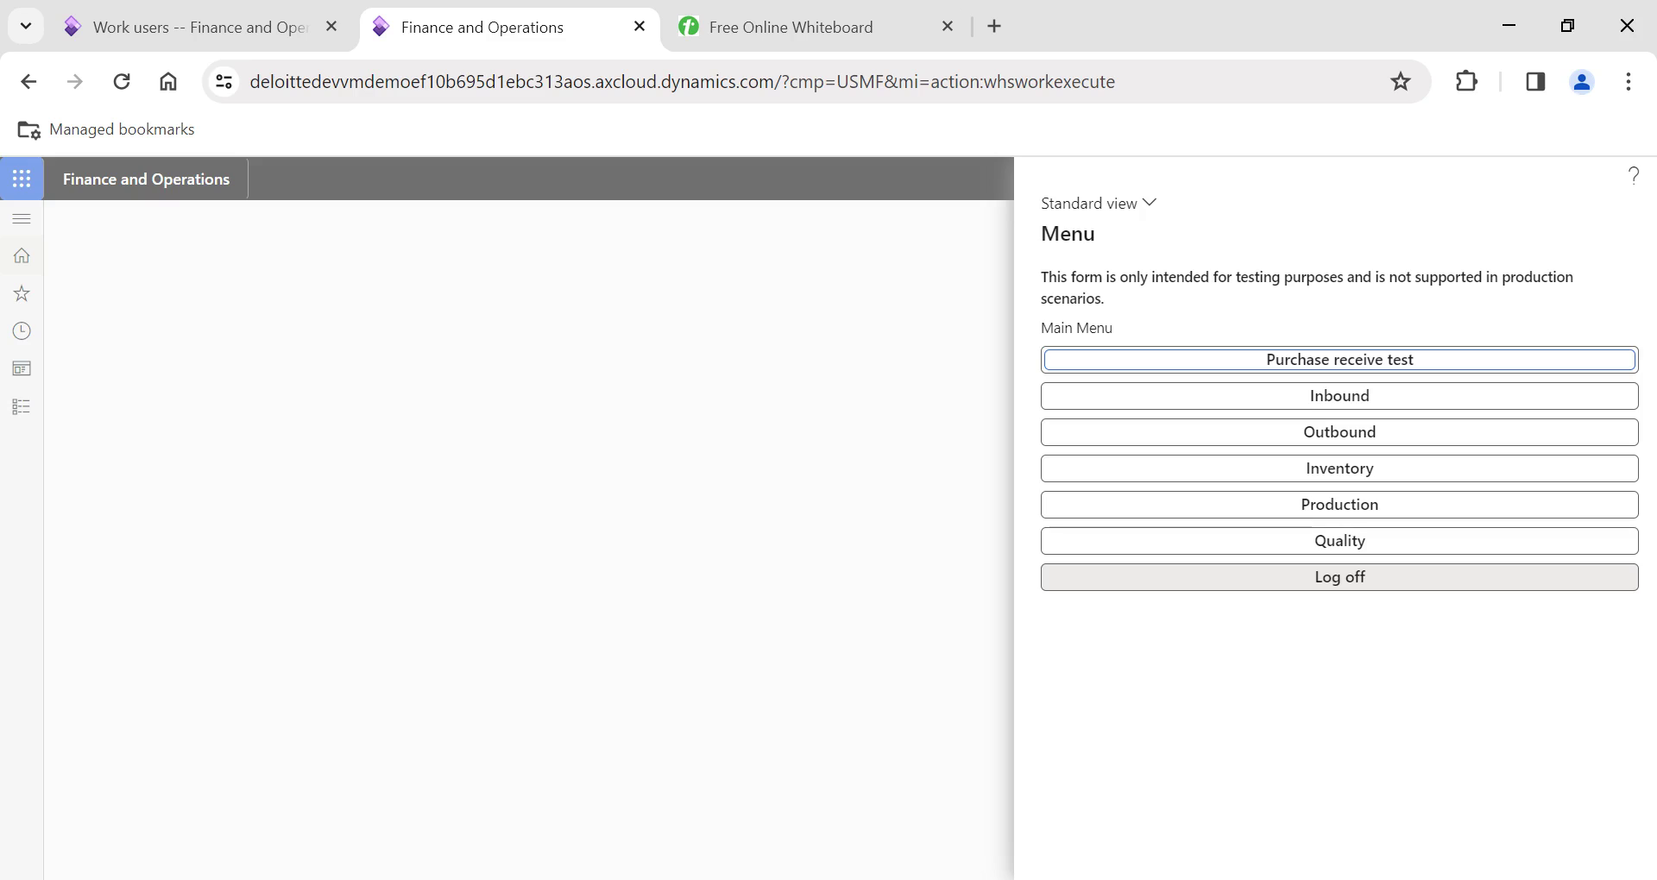
{"action": "left_click", "coordinate": [1337, 579]}
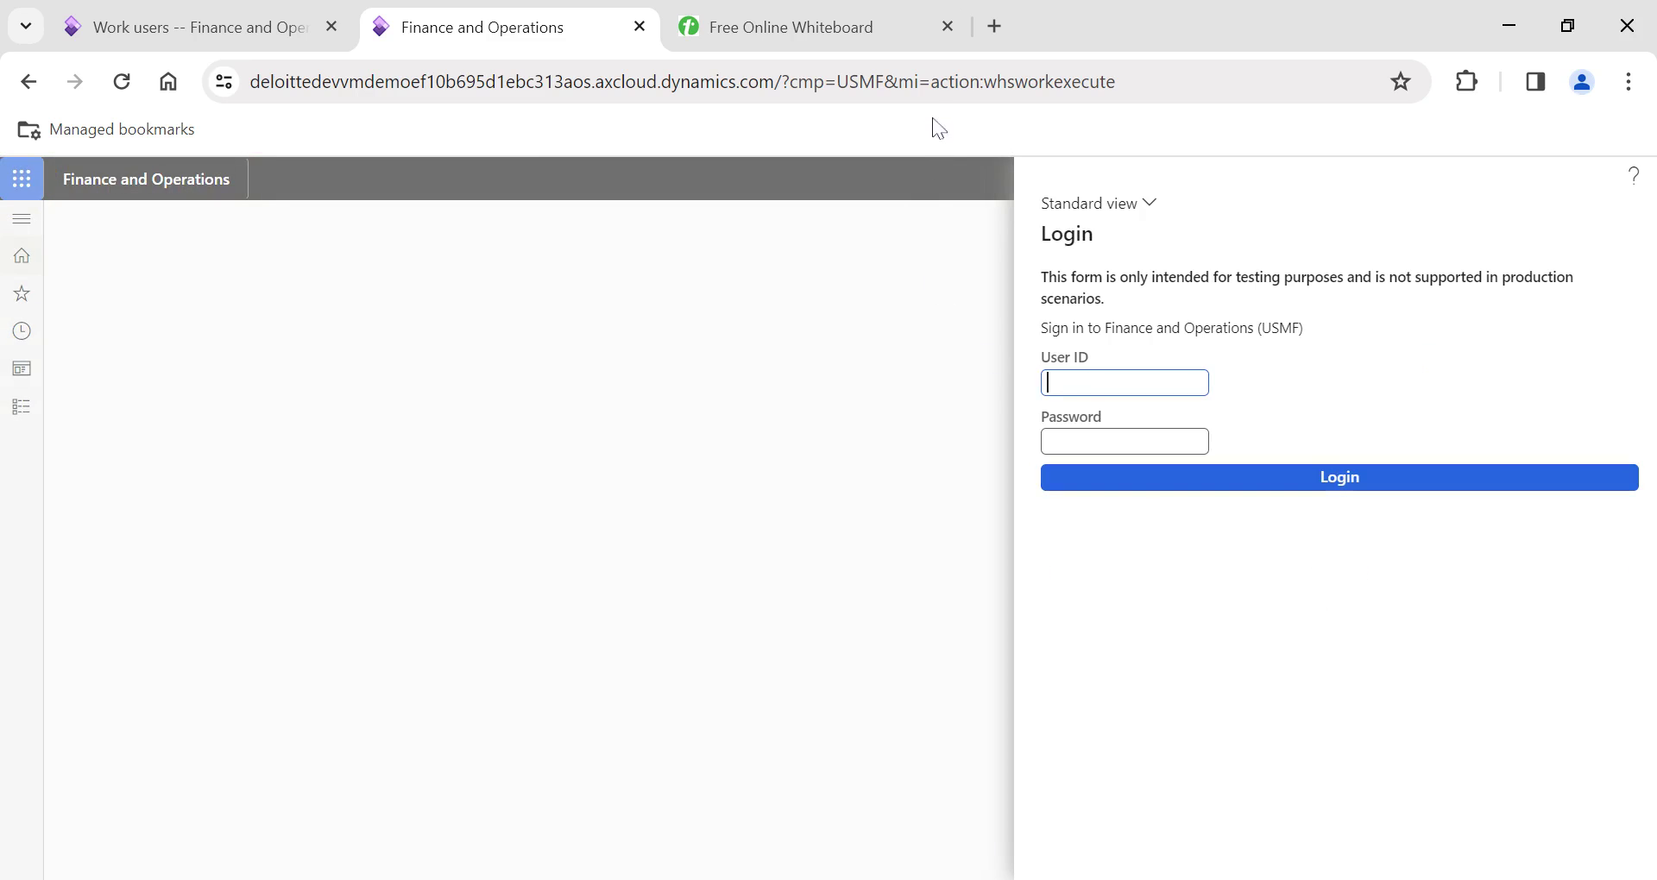
{"action": "left_click_drag", "start_coordinate": [930, 81], "coordinate": [1116, 81]}
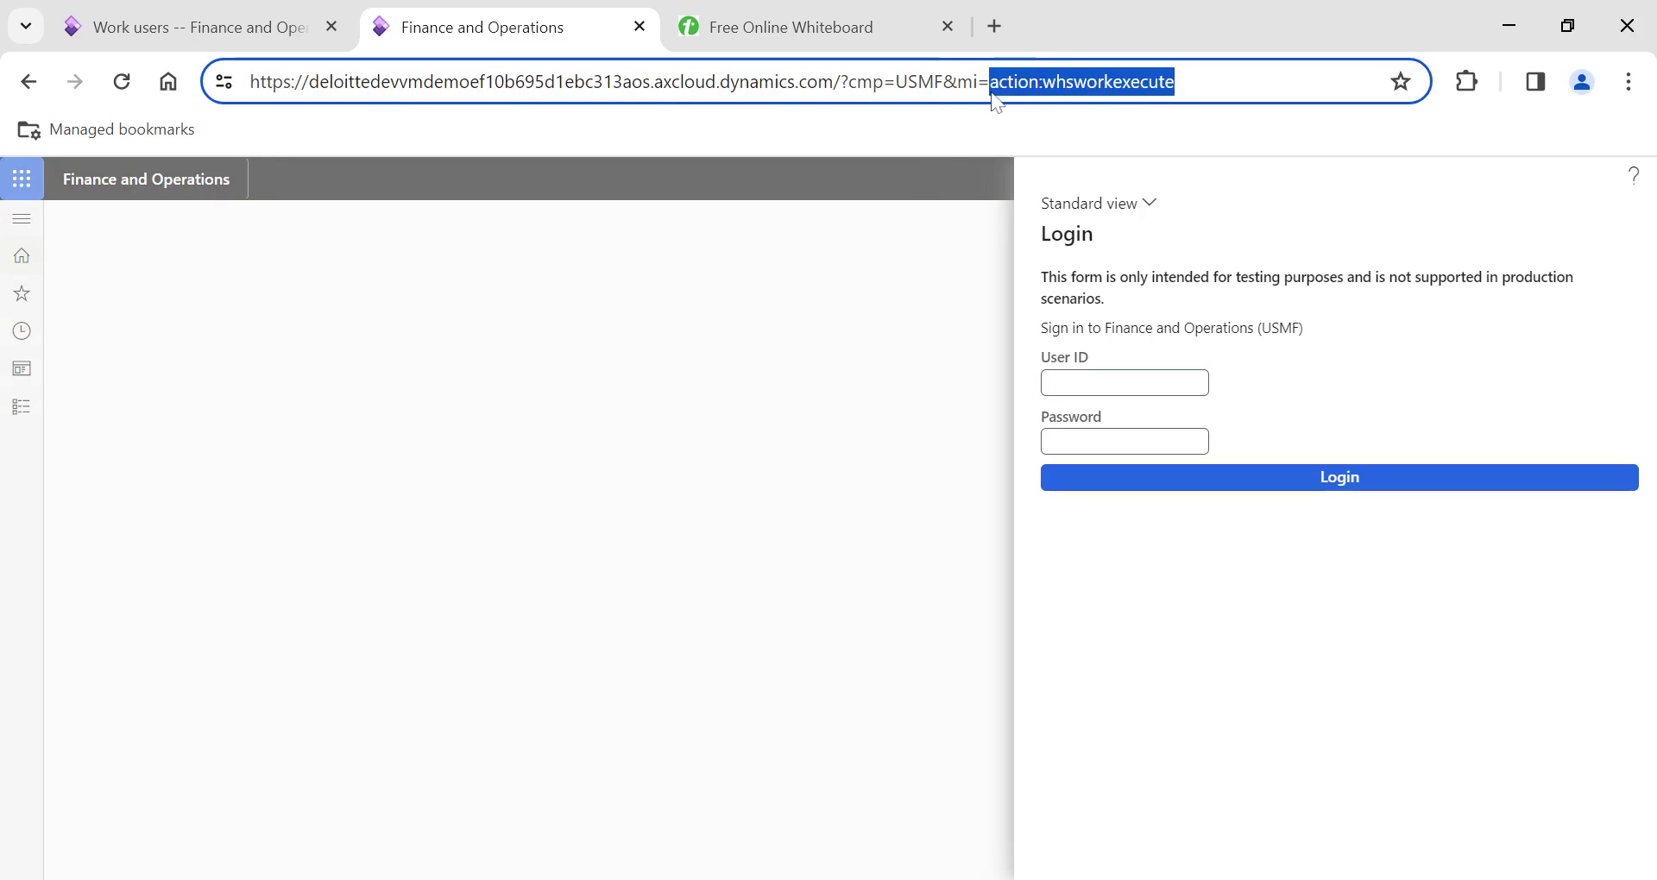
{"action": "left_click", "coordinate": [199, 26]}
{"action": "left_click", "coordinate": [84, 183]}
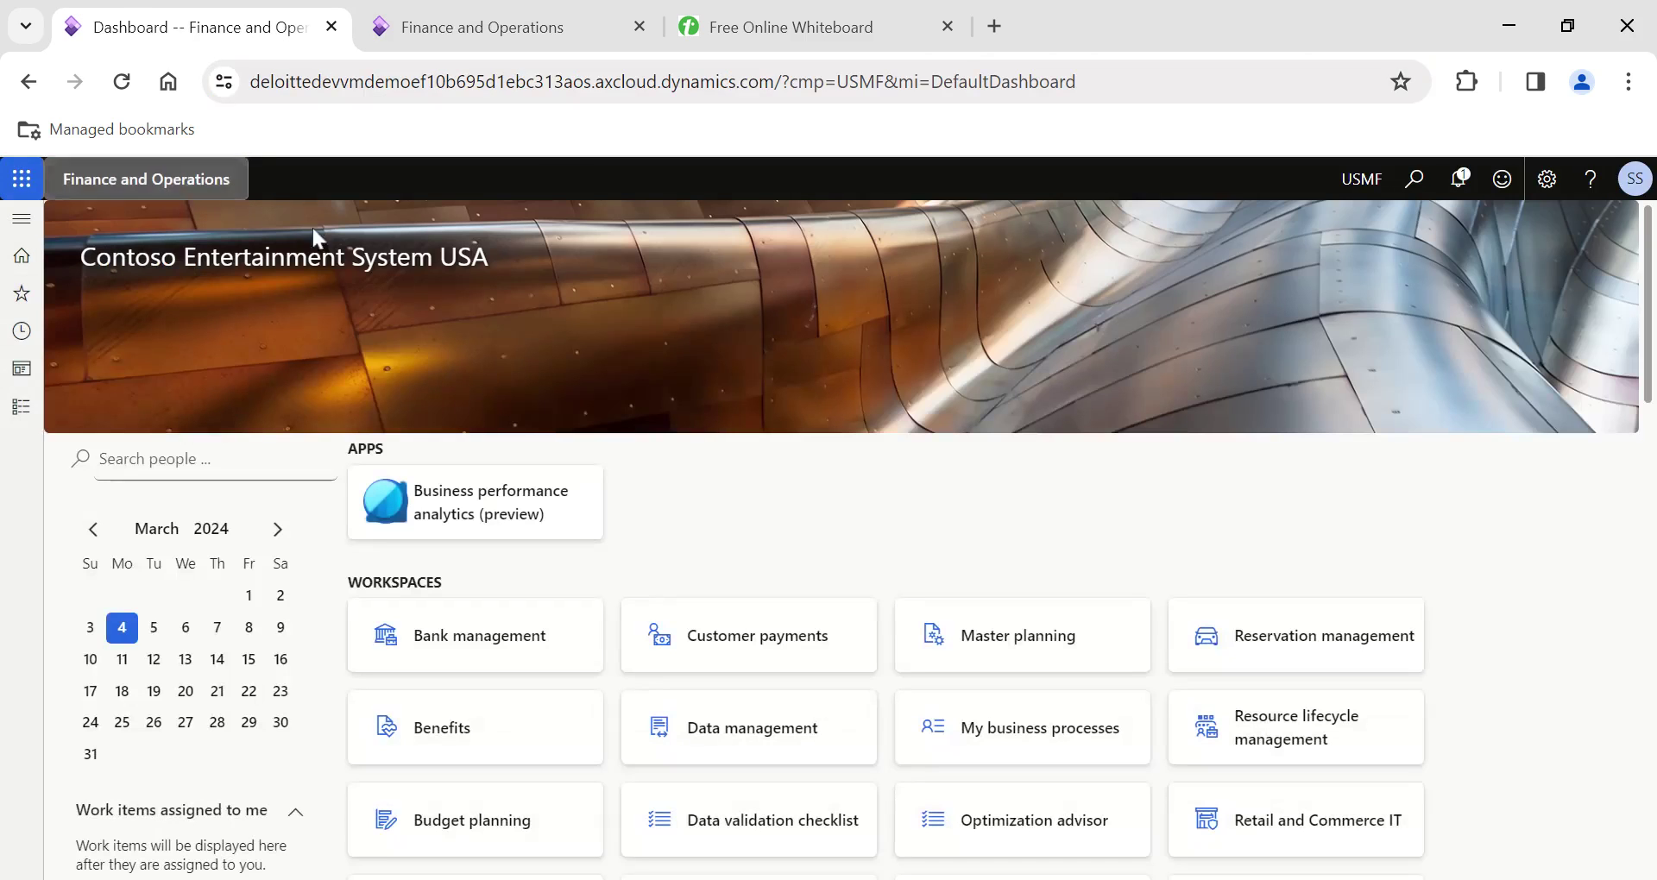